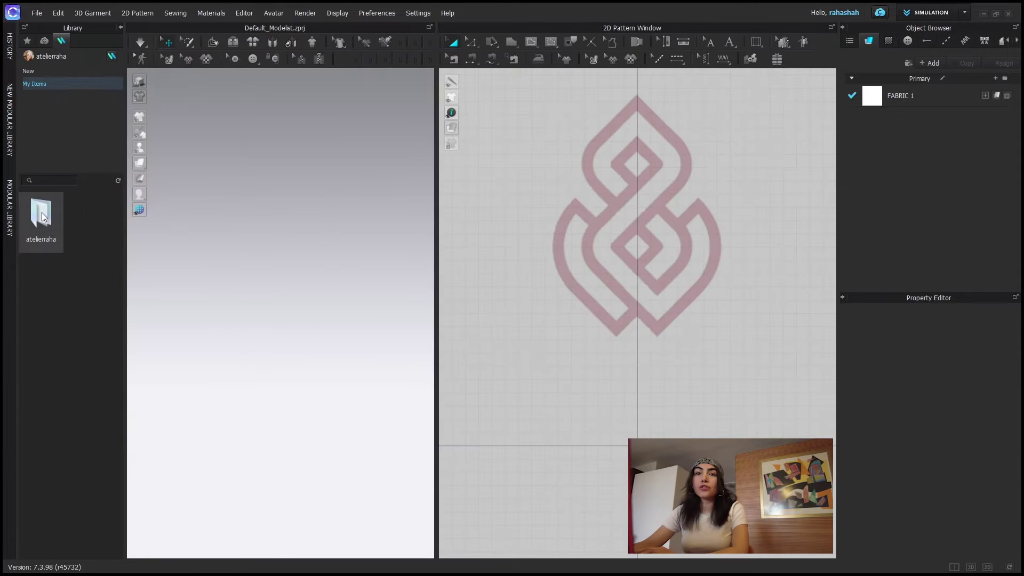
Step: Find the trolley clothing rack avatar among the personal library items and load it into the 3D scene
double_click(42, 212)
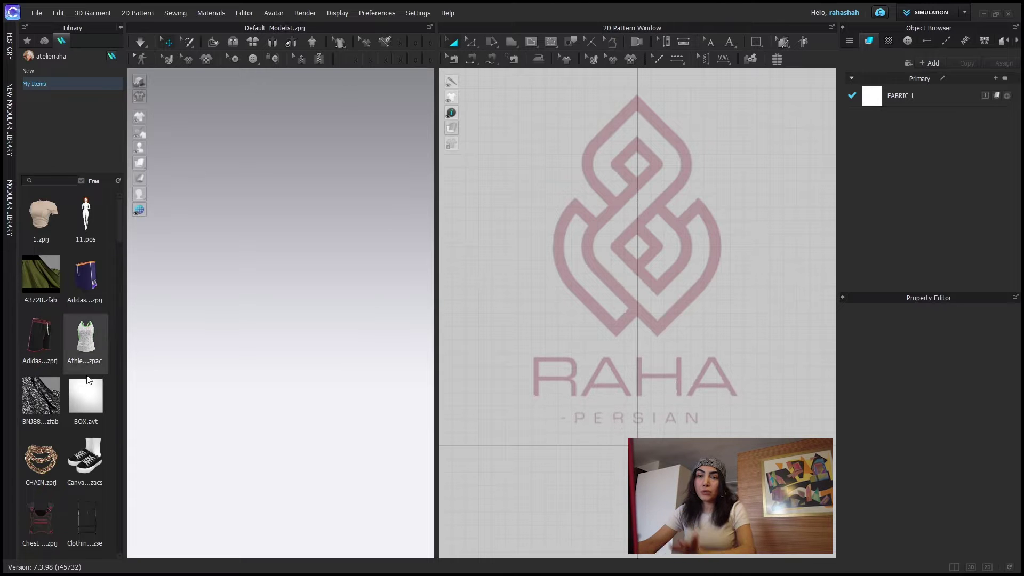
mouse_move(95, 514)
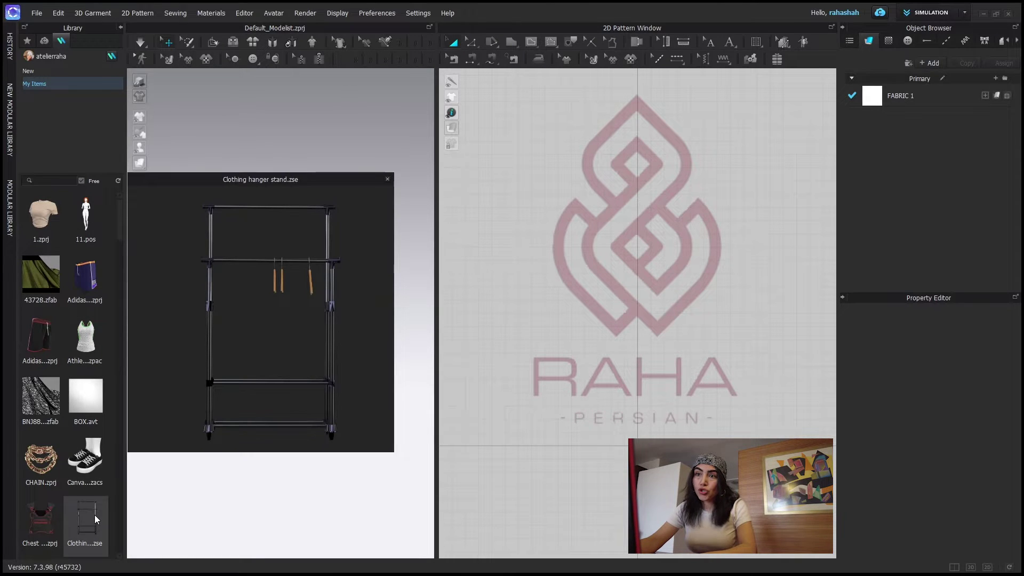
scroll(89, 405, down, 10)
scroll(90, 405, down, 5)
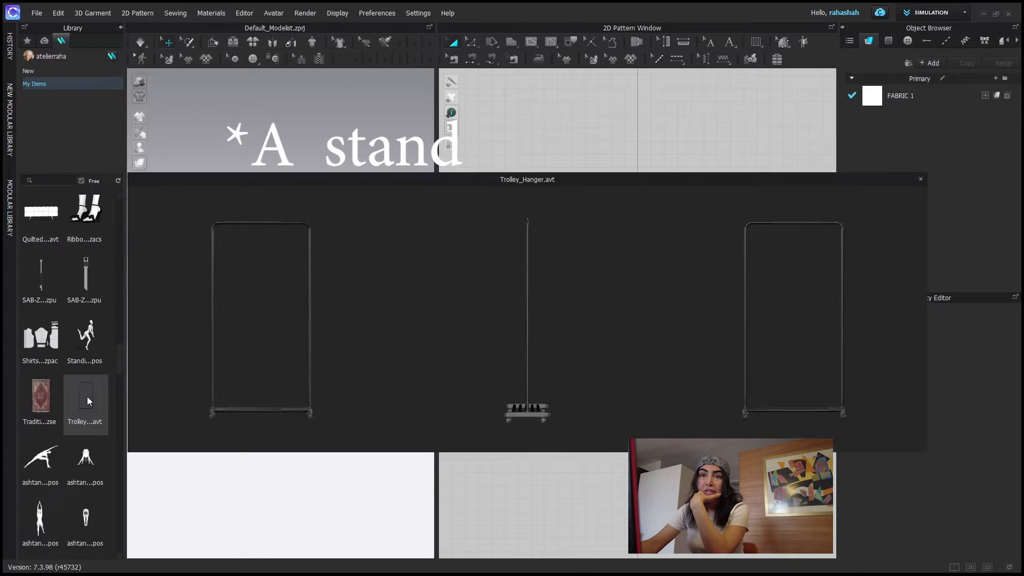
double_click(88, 398)
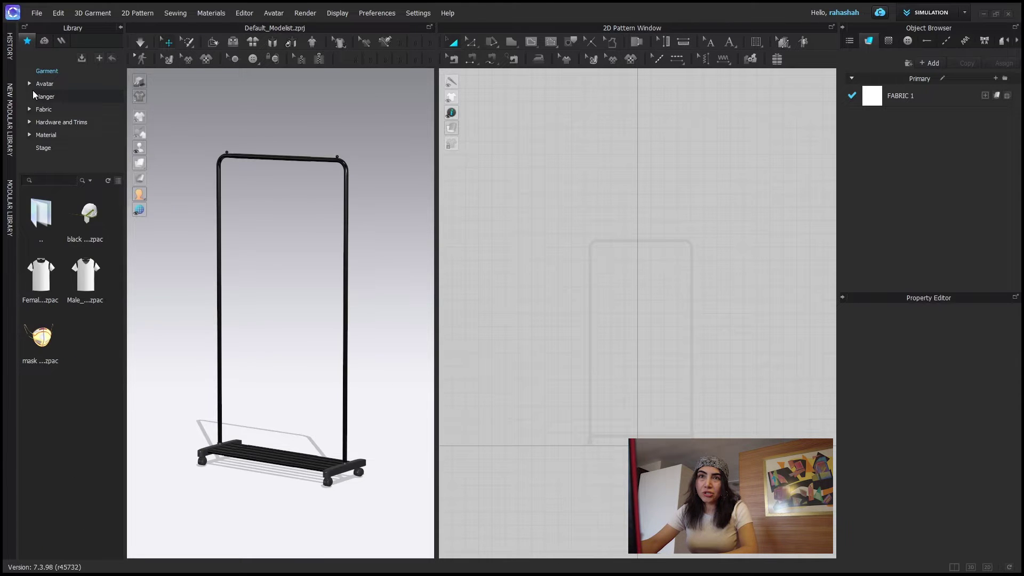
Step: Add the Adult_Jacket_Hanger_V3 avatar from the hanger library alongside the rack, with its X translation set to 0 m
click(38, 98)
mouse_move(99, 221)
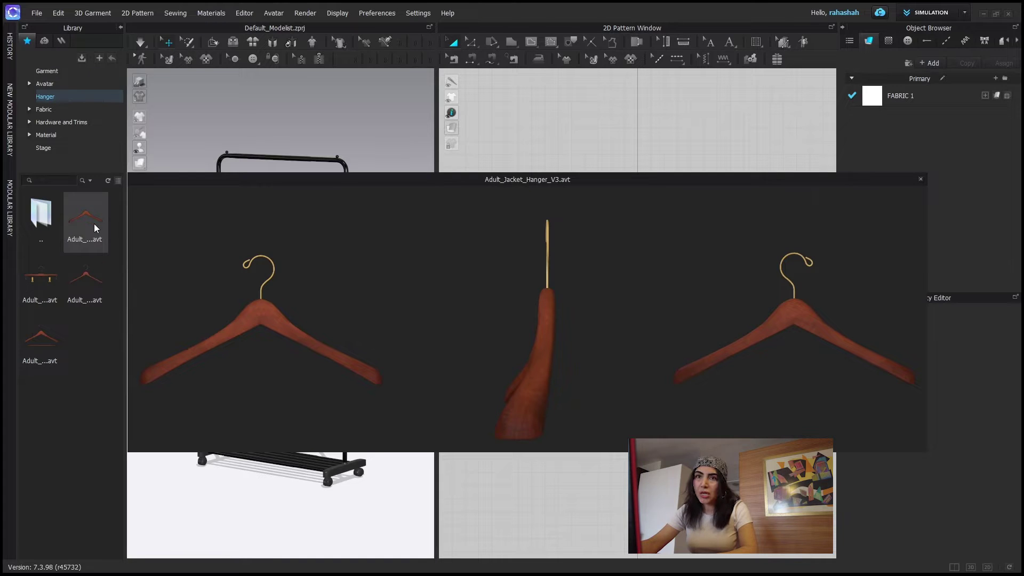
double_click(94, 223)
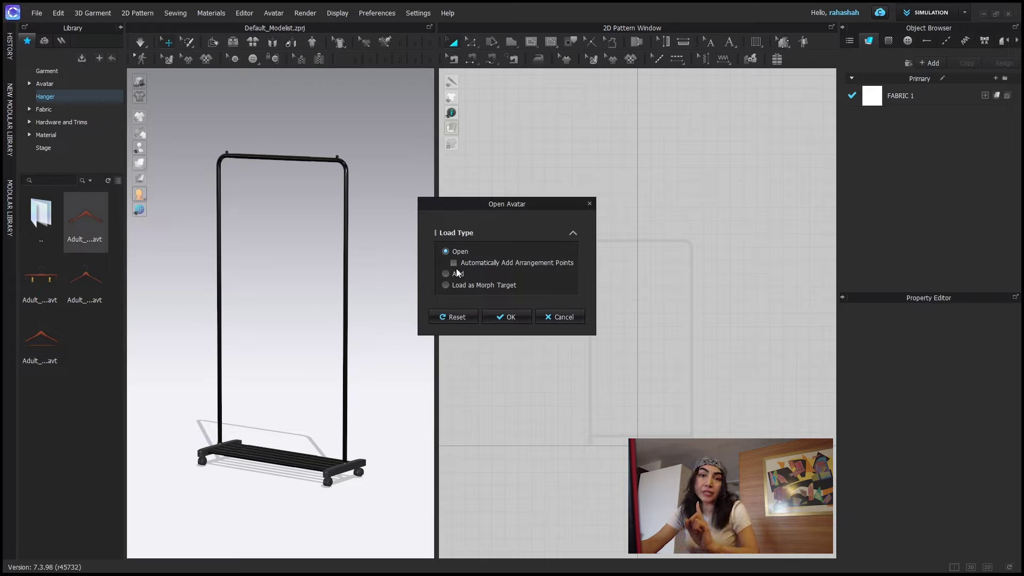
click(454, 272)
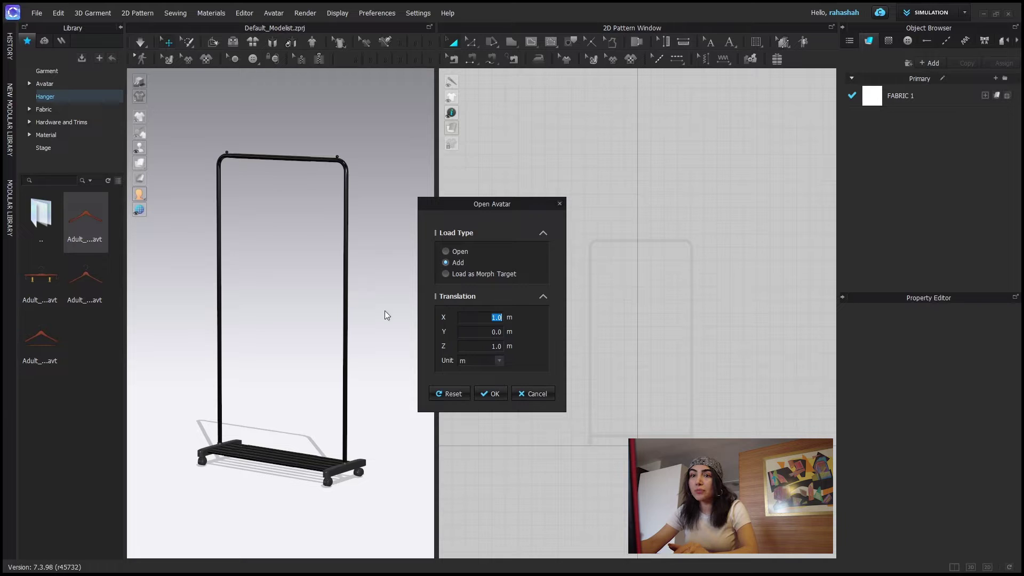
text(0)
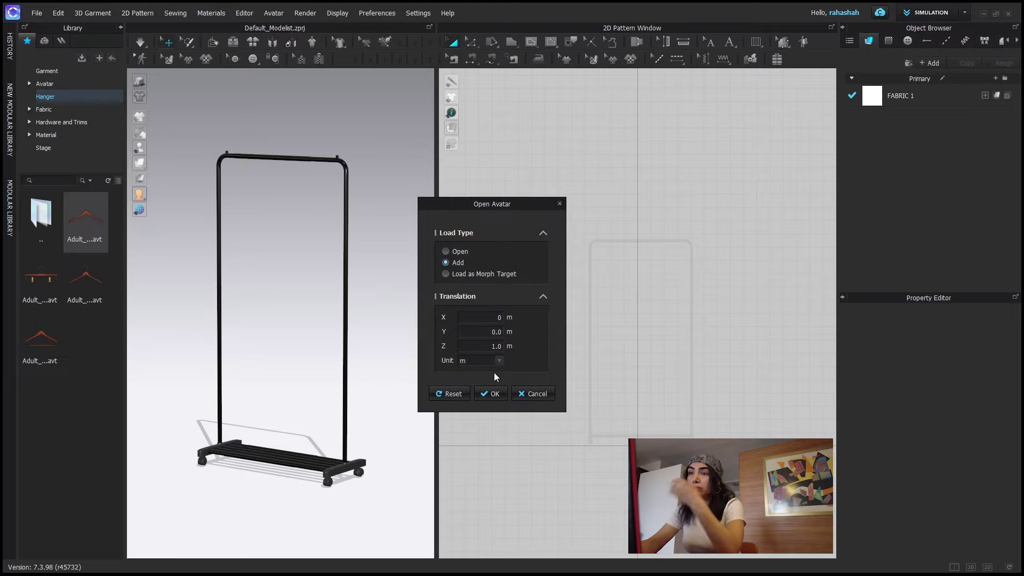
click(494, 394)
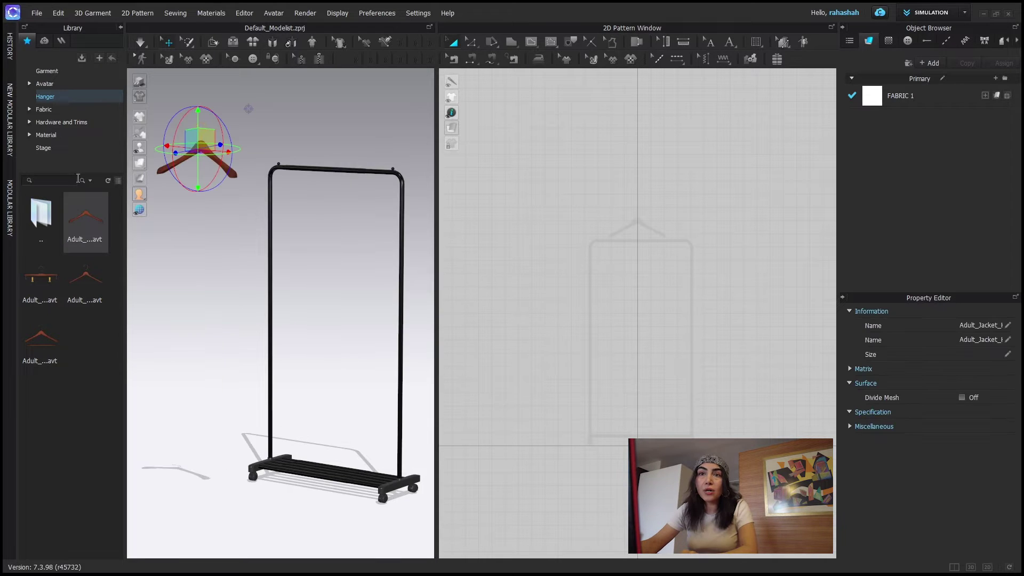
Step: Show the floor grid, turn the hanger crosswise to the rack, and move it to hang from the top rail
mouse_move(141, 211)
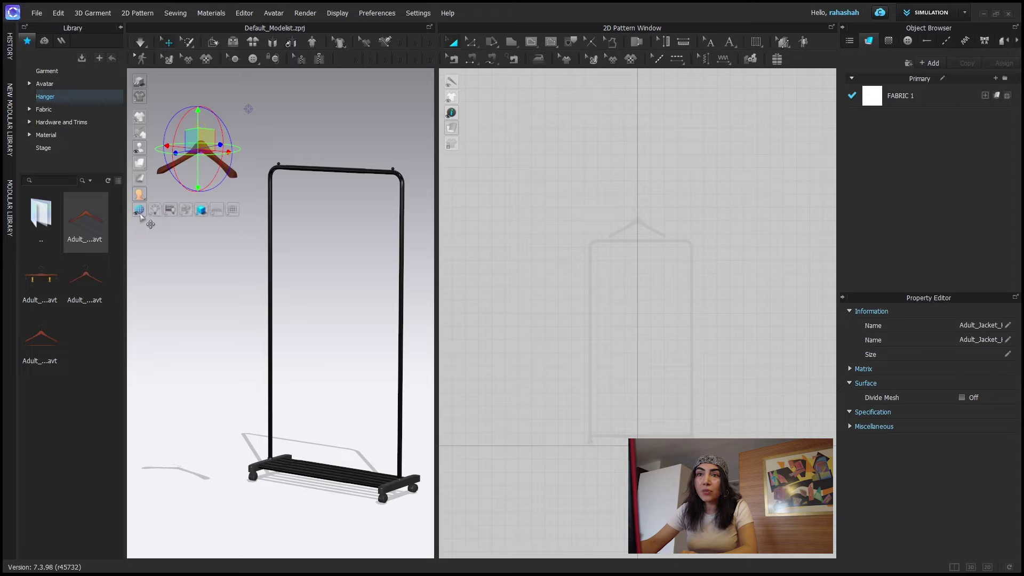
click(233, 210)
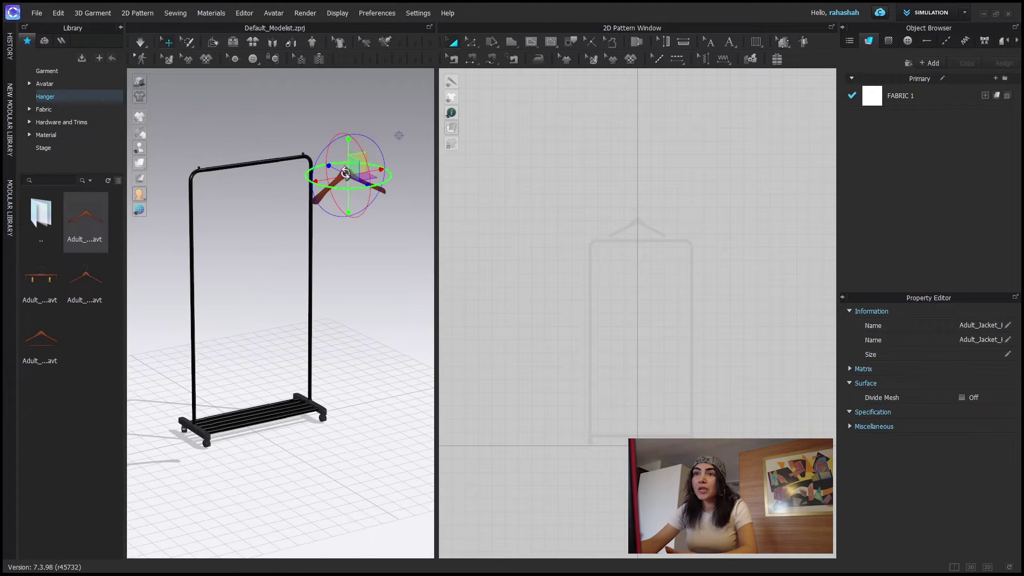
drag(355, 172, 297, 188)
right_drag(297, 188, 320, 231)
drag(272, 207, 208, 210)
right_drag(208, 210, 228, 206)
drag(228, 206, 250, 257)
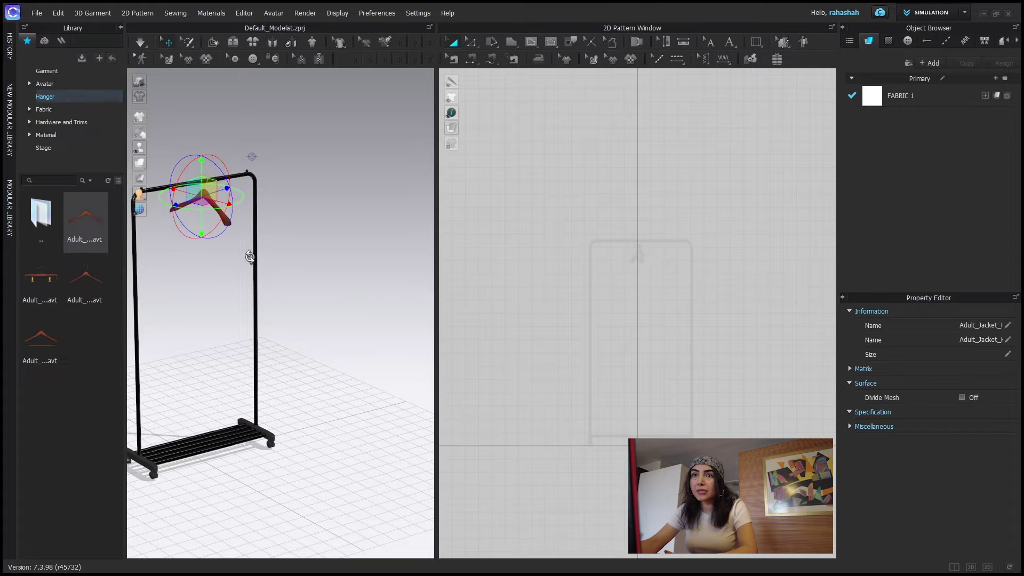
right_drag(249, 257, 315, 256)
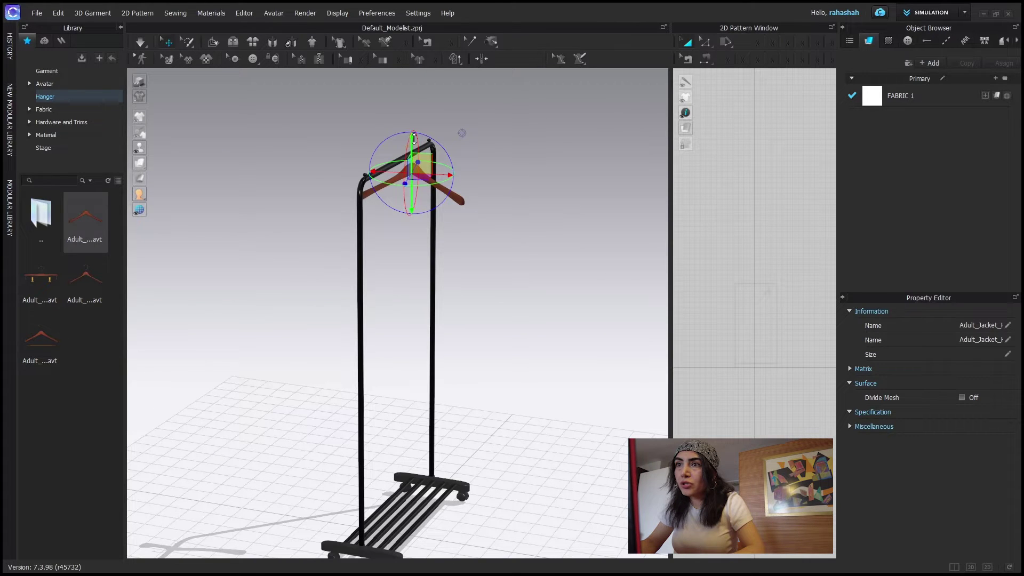
drag(414, 140, 415, 142)
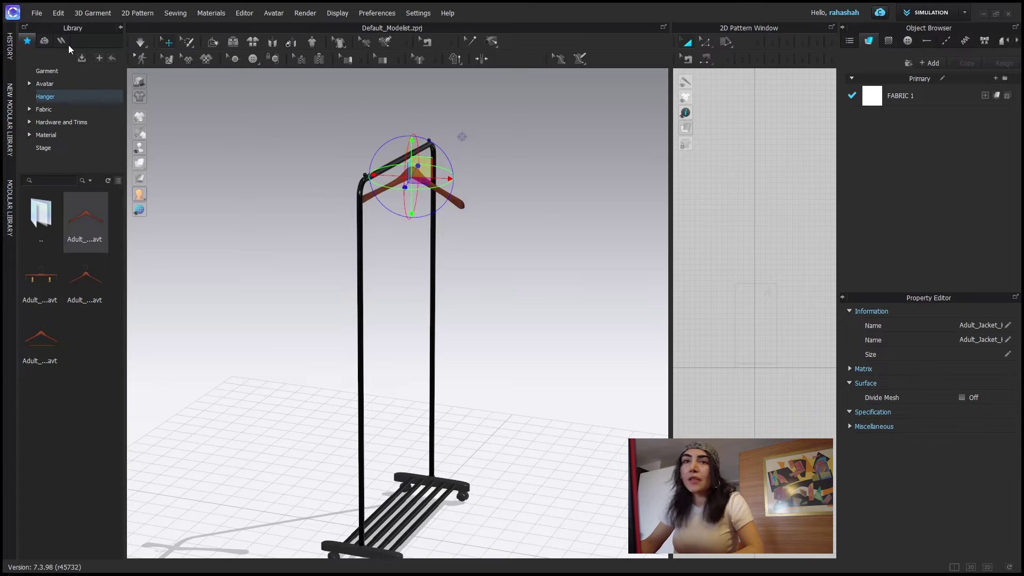
Step: Add the garment file dr2020.red to the current scene
click(37, 14)
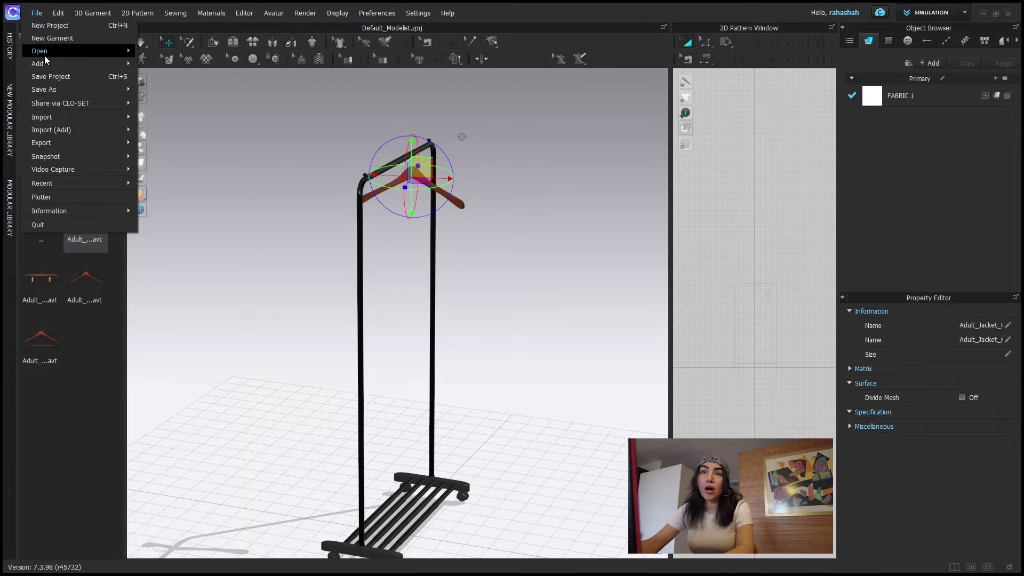
mouse_move(40, 64)
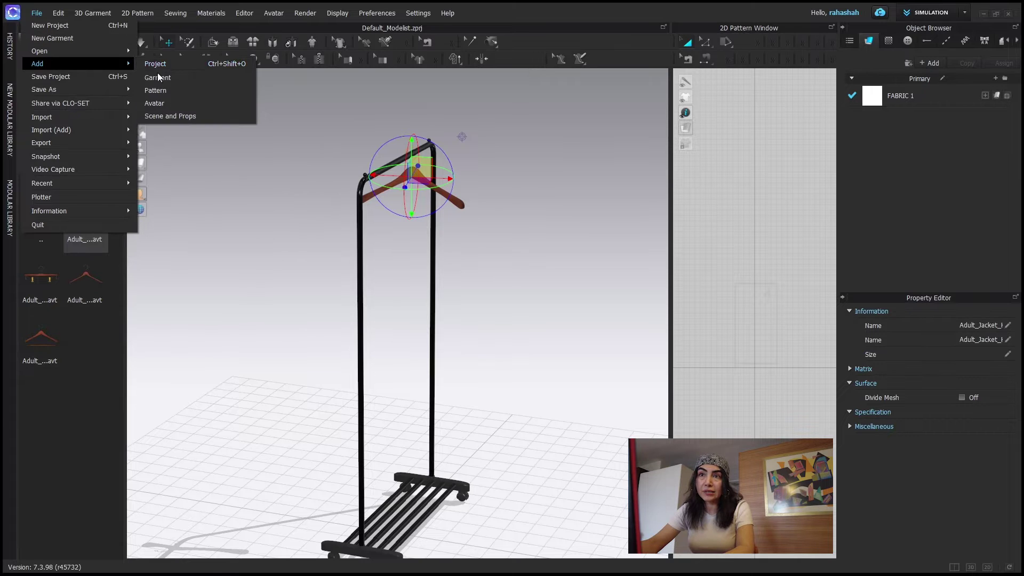
click(158, 78)
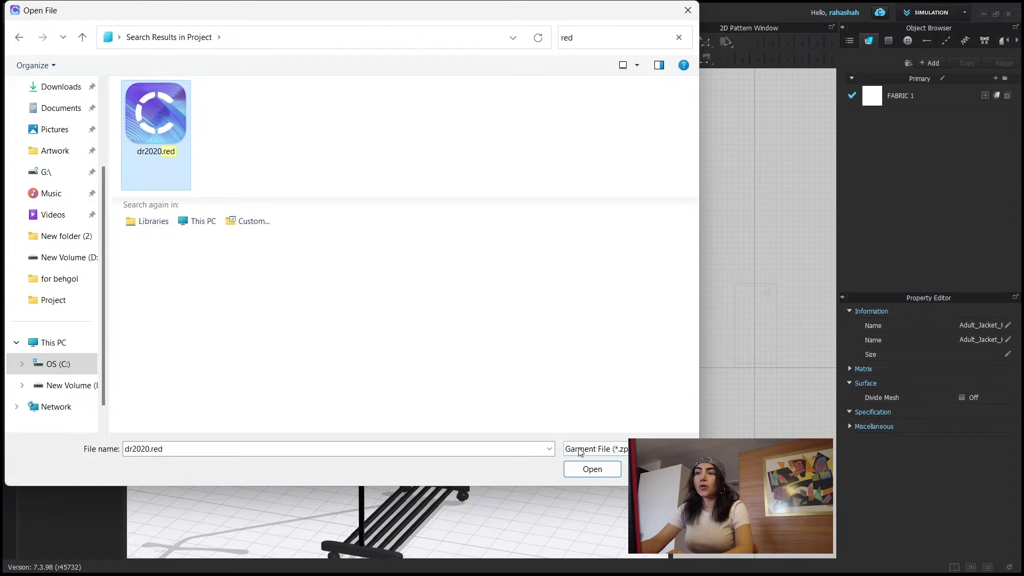
click(591, 469)
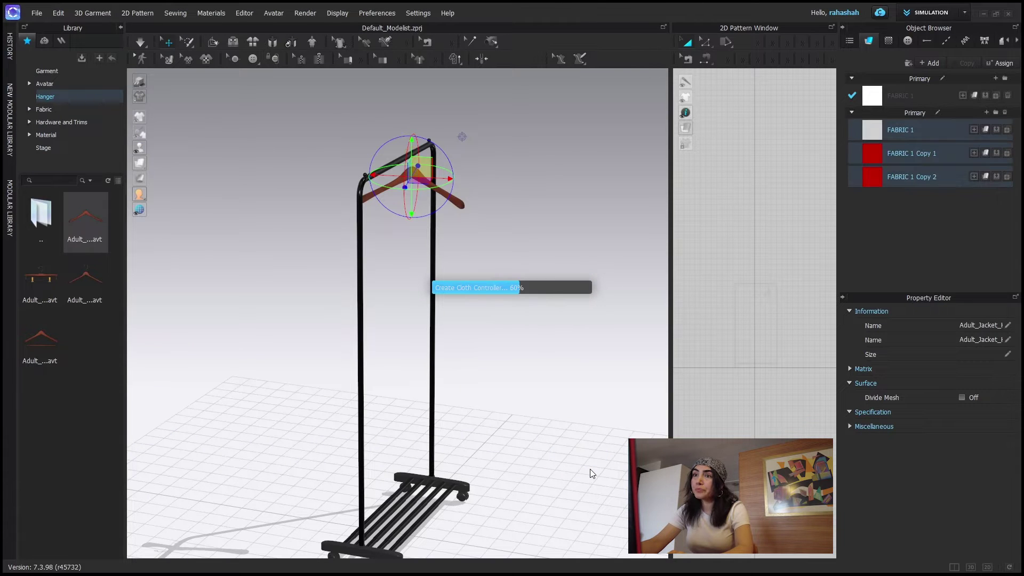
Step: Move the whole garment sideways and down so that its shoulders line up with the hanger on the rack
right_drag(482, 270, 387, 254)
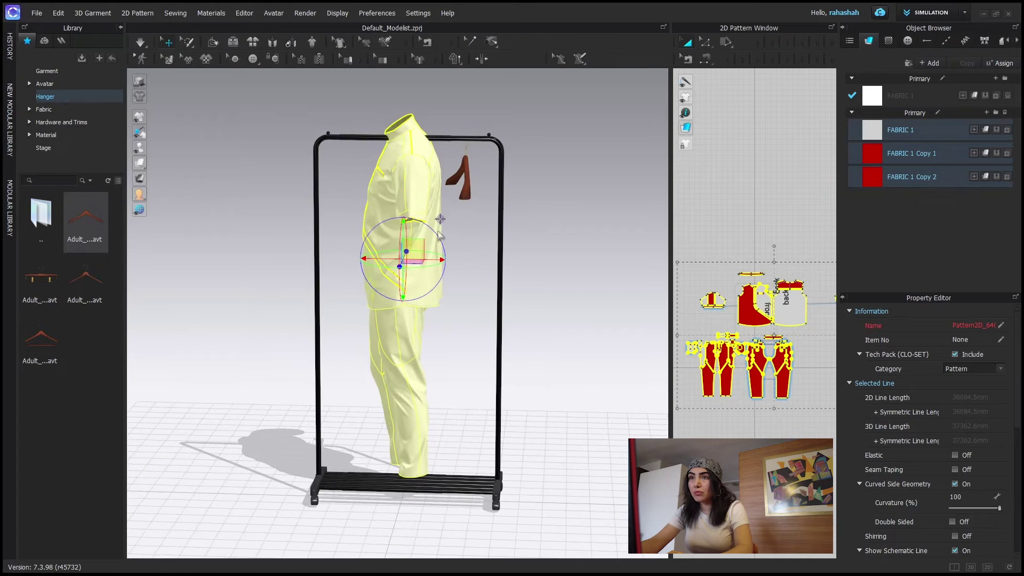
drag(437, 259, 483, 261)
right_drag(484, 331, 418, 239)
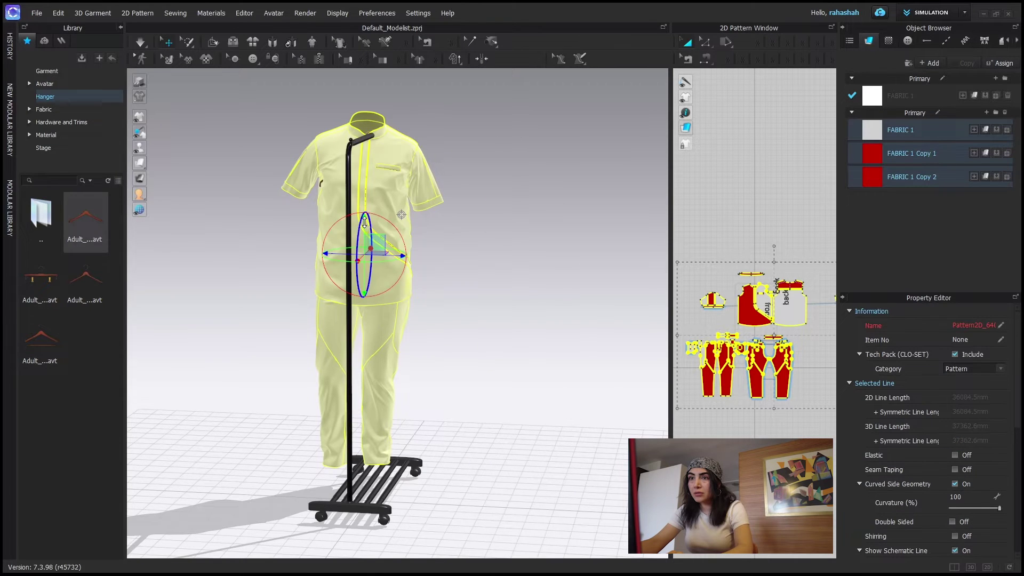
drag(365, 223, 366, 252)
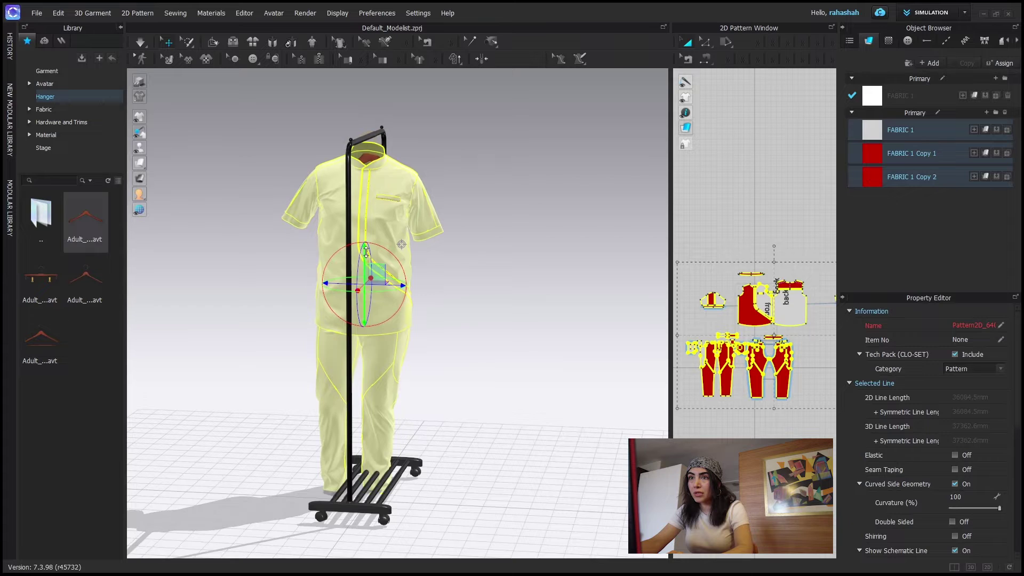
right_drag(455, 265, 385, 273)
Step: Delete all trouser pattern pieces from the 2D patterns, keeping only the shirt
drag(813, 330, 756, 351)
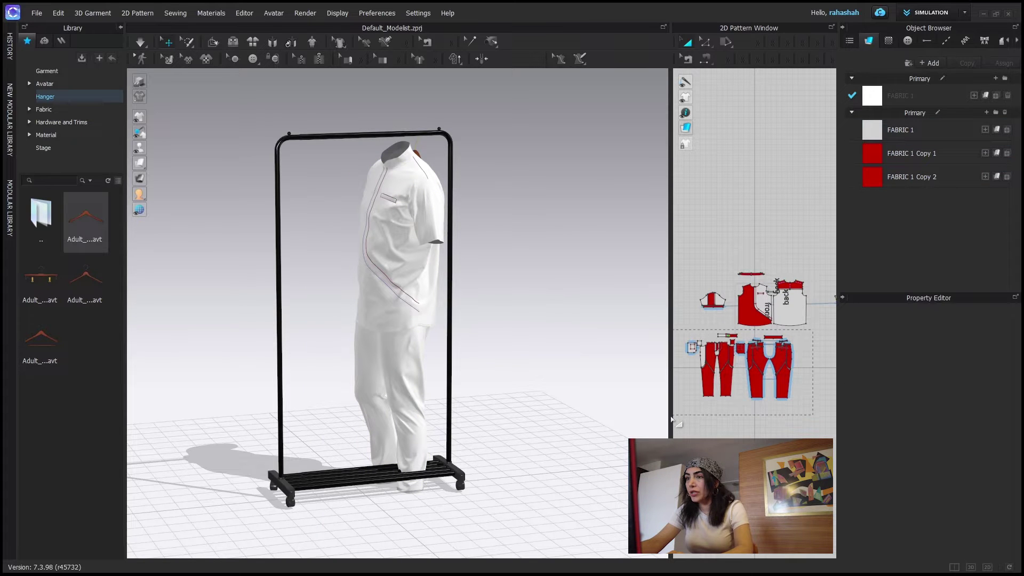
drag(672, 419, 678, 424)
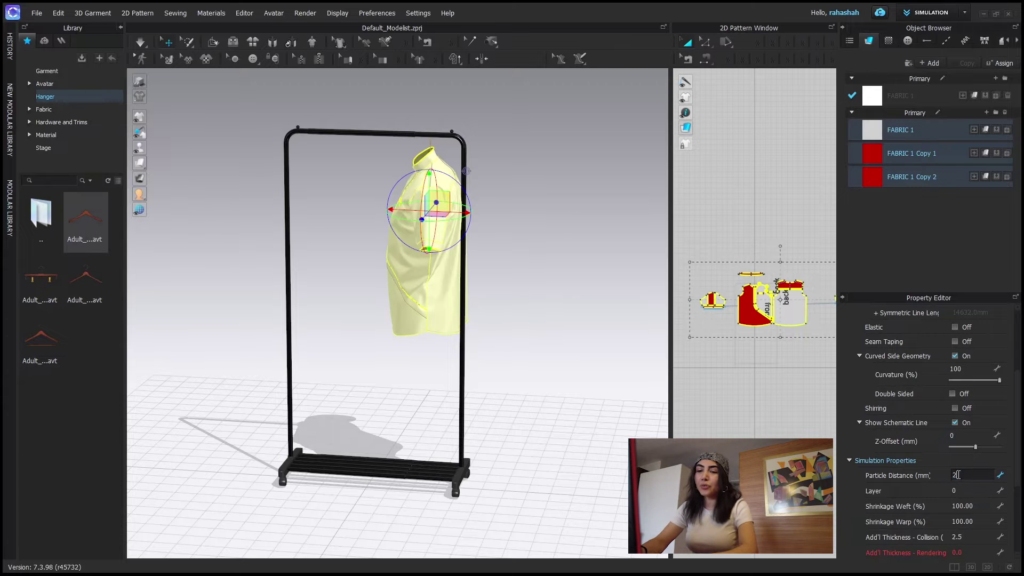
Step: Set the particle distance of all shirt pieces to 20 mm and simulate the shirt draping onto the hanger
key(Return)
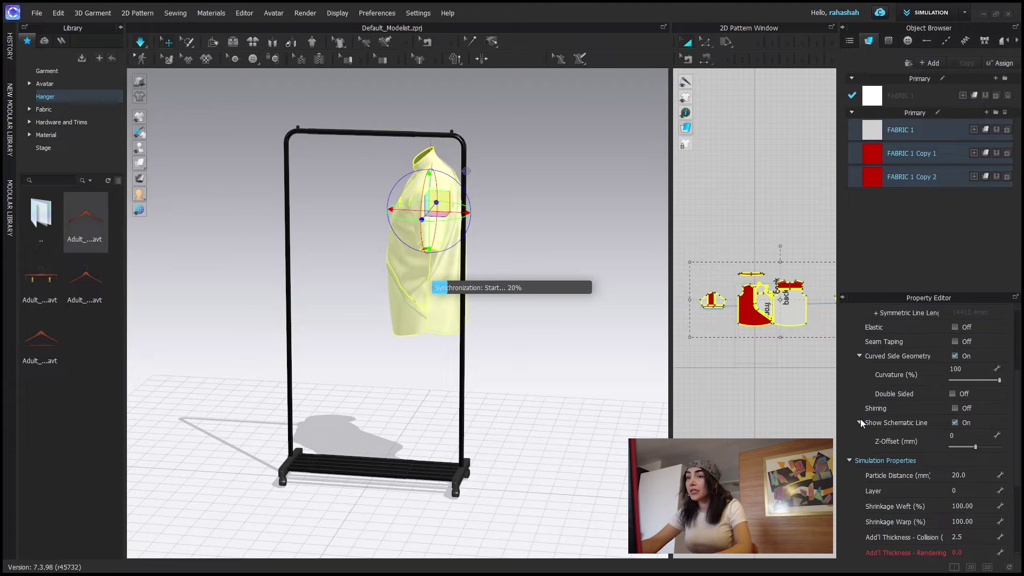
key(space)
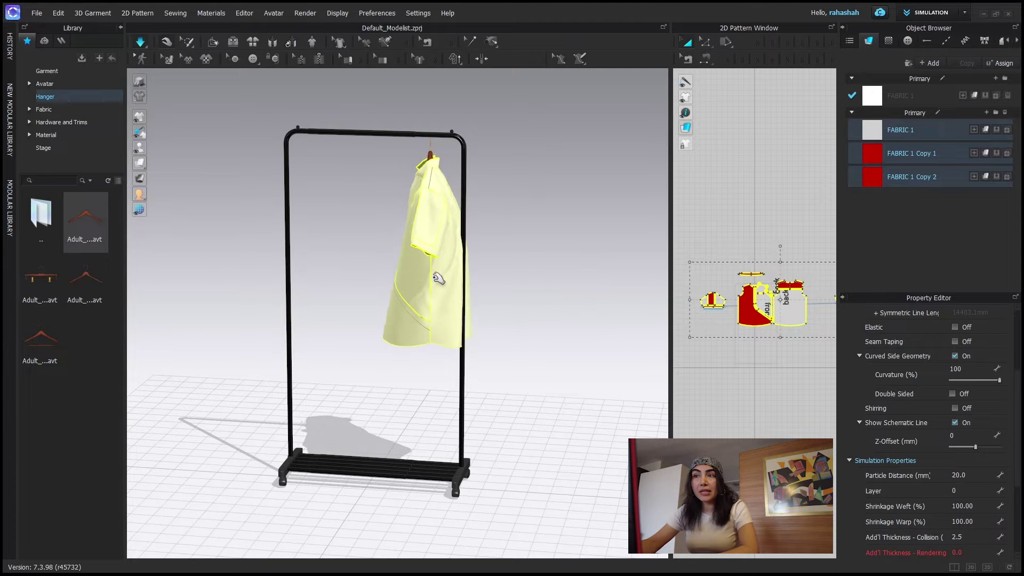
right_drag(419, 297, 458, 288)
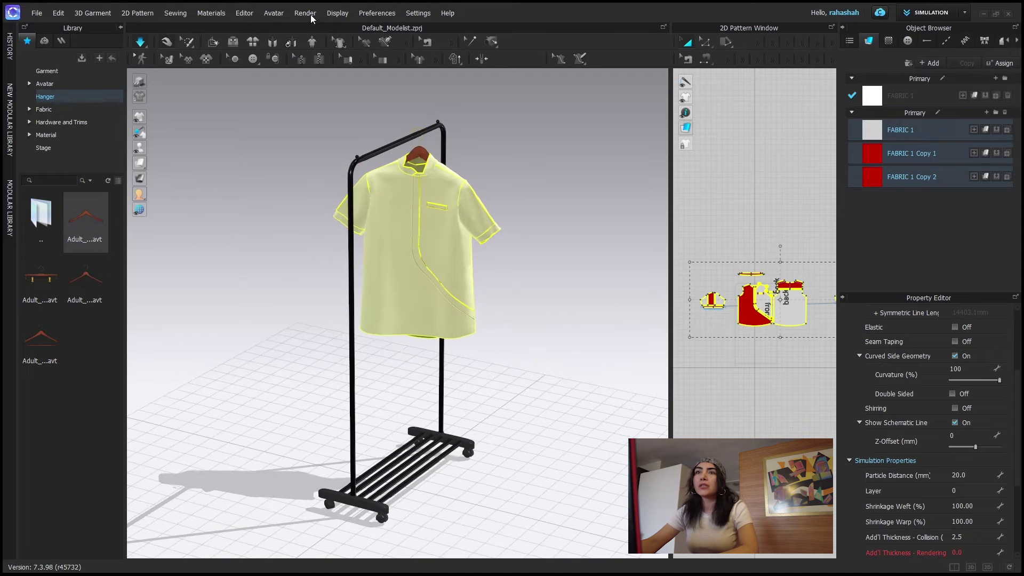
Step: Open the render view and run an interactive render of the shirt hanging on the rack
click(305, 13)
click(310, 35)
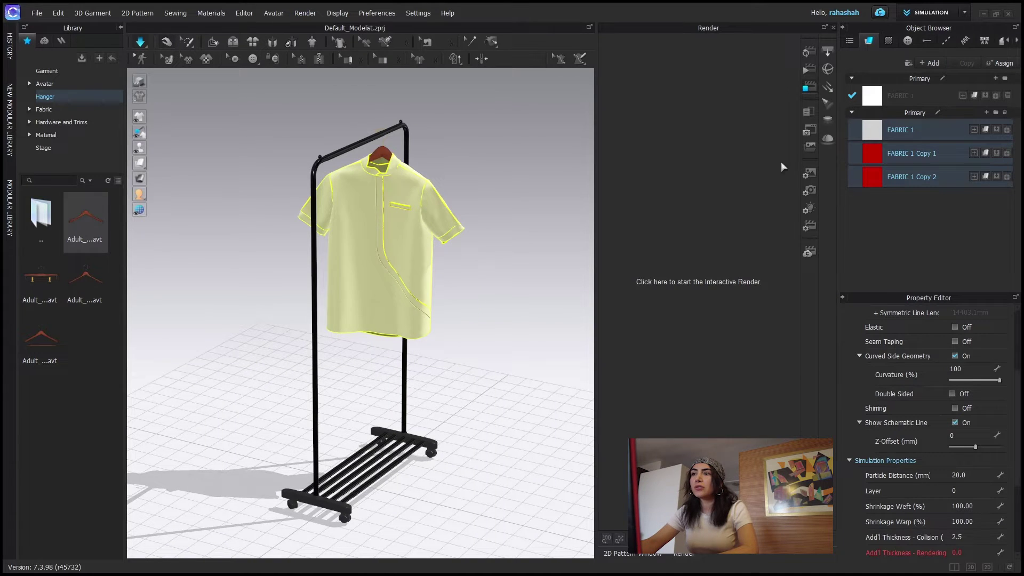
click(808, 51)
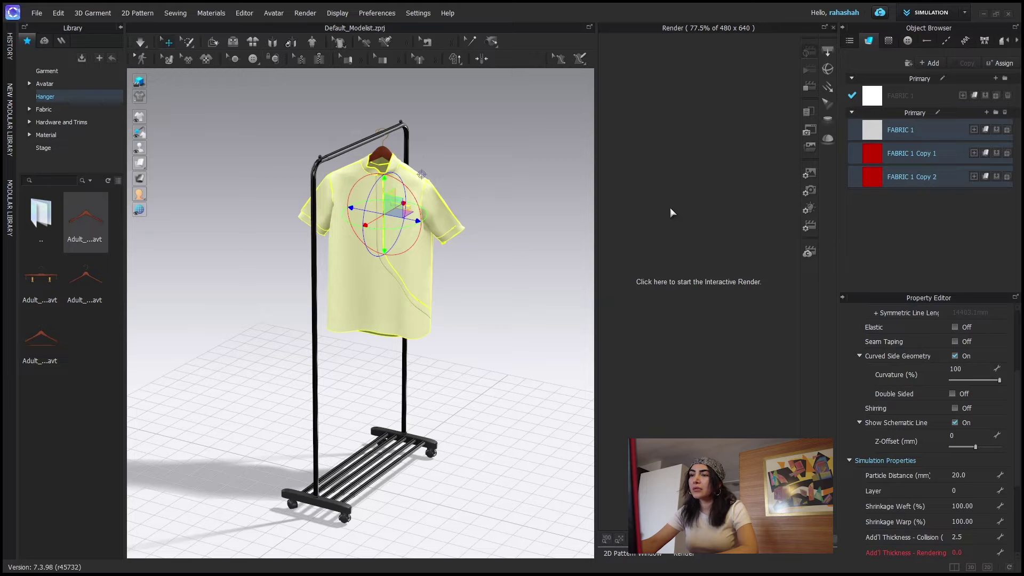
click(671, 212)
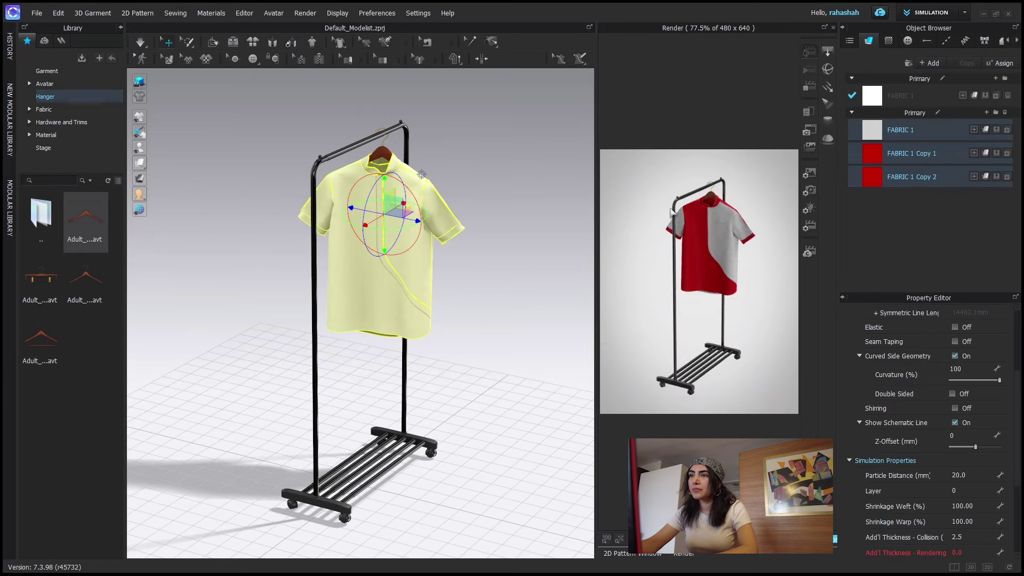
Step: Inspect the hanger inside the shirt, and check the simulation properties of all the shirt's pattern pieces
right_drag(483, 168, 556, 174)
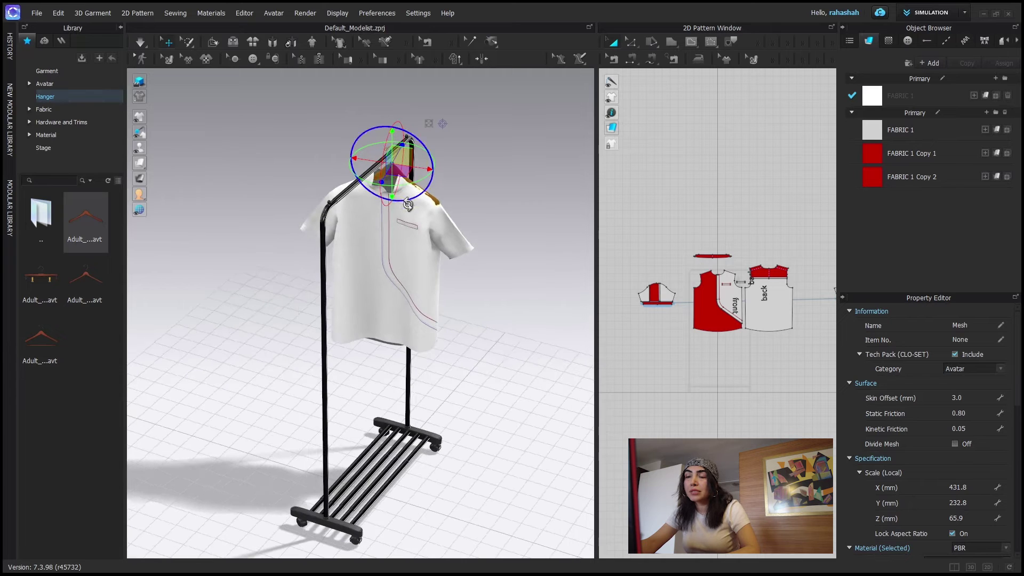
click(420, 217)
drag(633, 218, 635, 306)
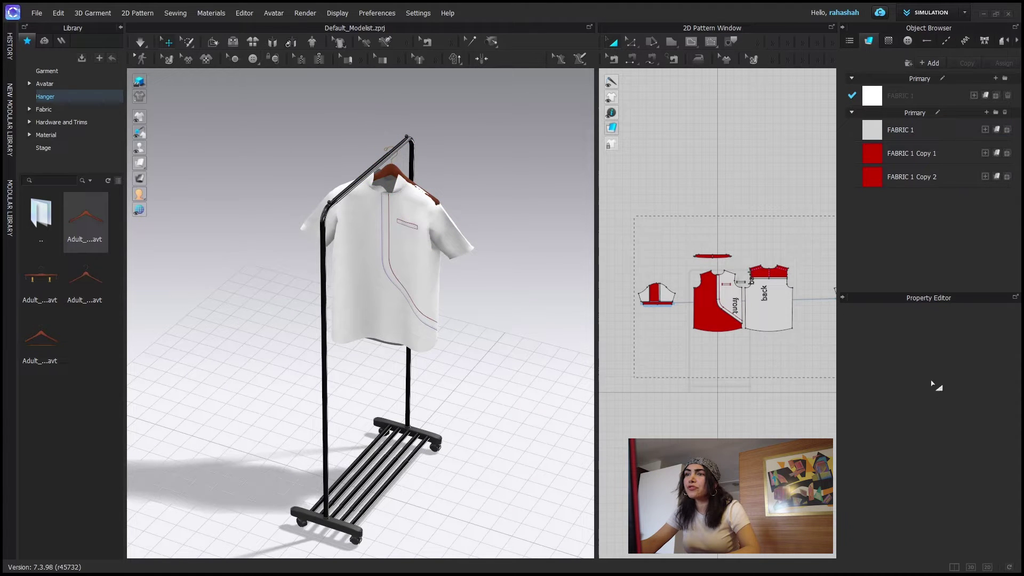
drag(932, 384, 975, 397)
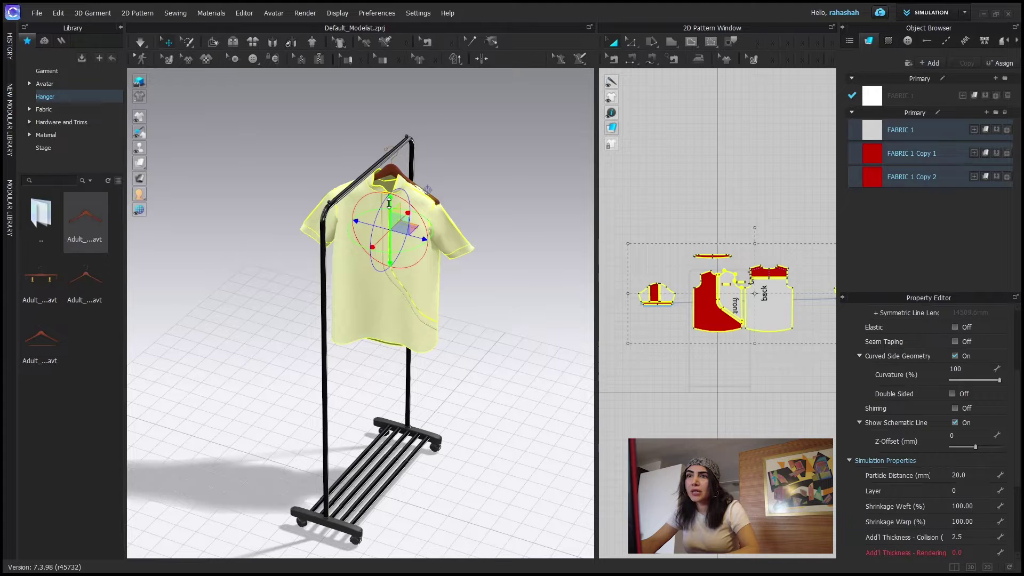
key(Escape)
Step: Save the project under the file name "youtube 1 hangers project" in the CLO Project folder
click(36, 13)
click(56, 76)
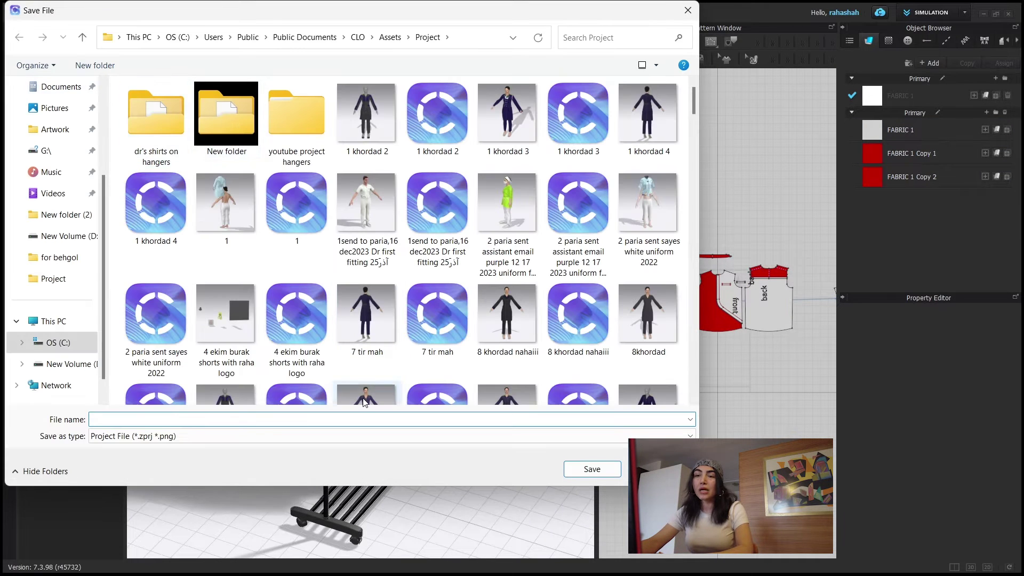
text(you)
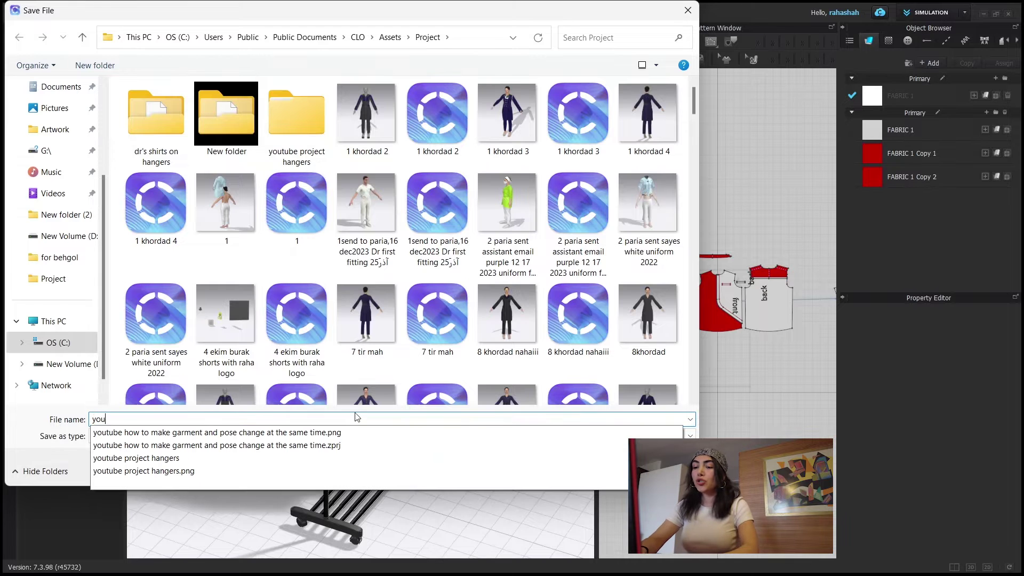
text(tube hangers proj)
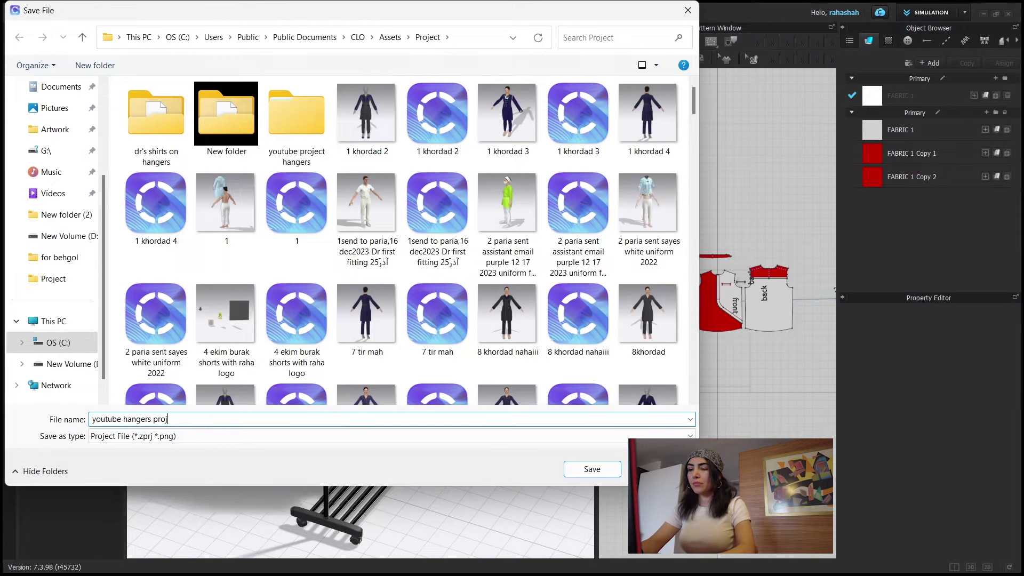
text(ect)
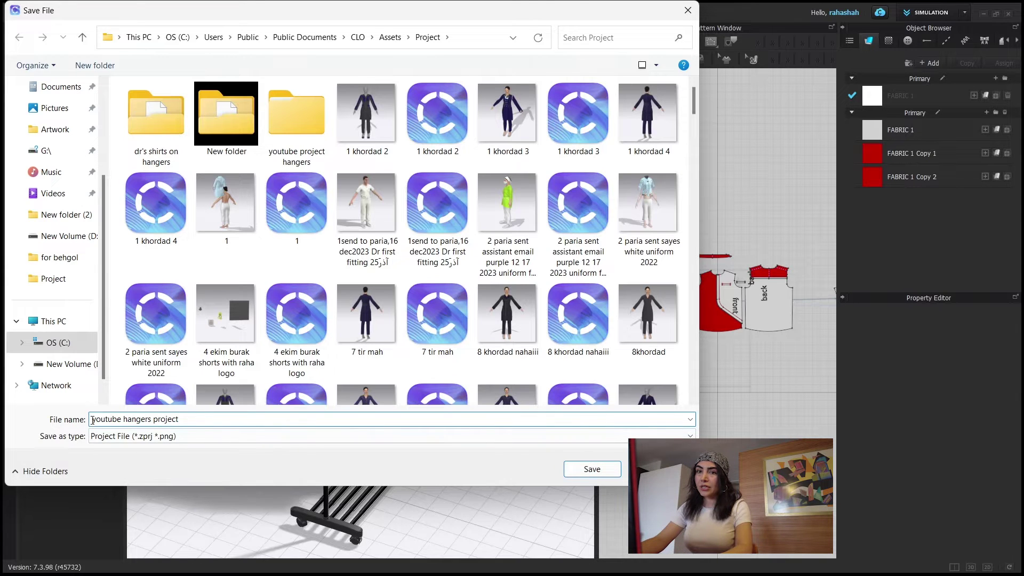
click(122, 419)
text(1)
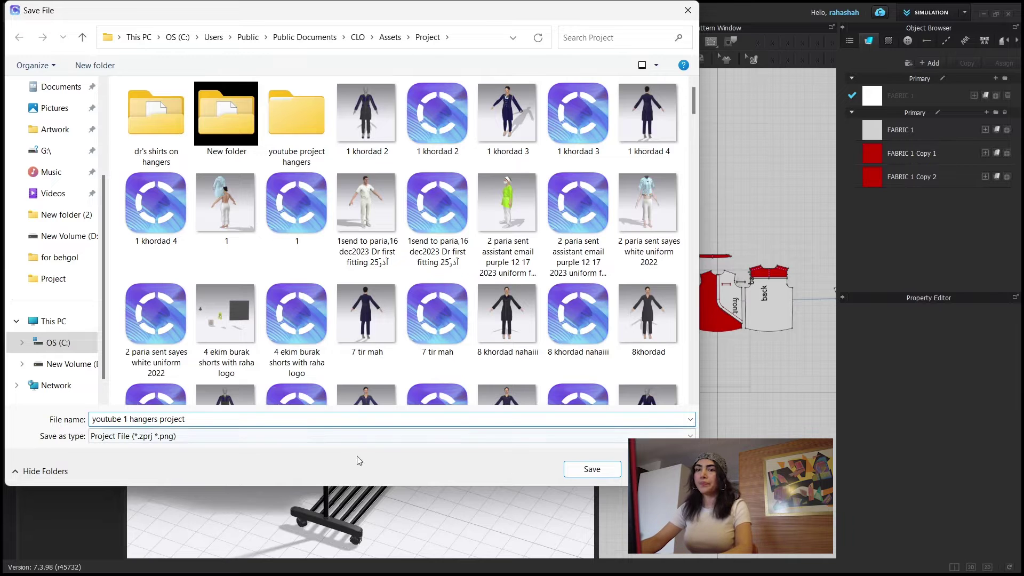
click(592, 469)
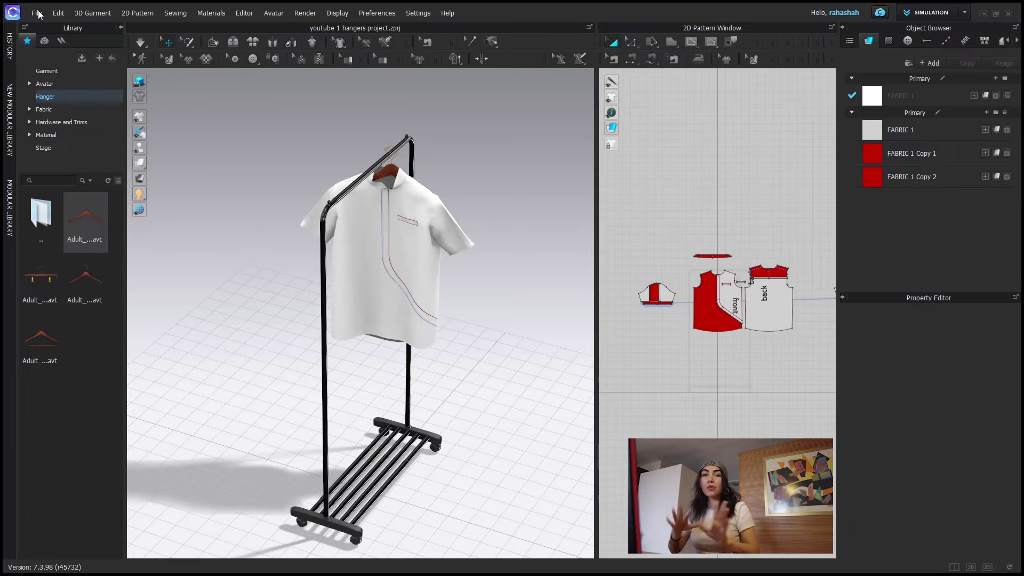
Step: Start a new project and draw one large horizontal rectangle as a pattern piece with the Rectangle tool
click(38, 13)
click(43, 25)
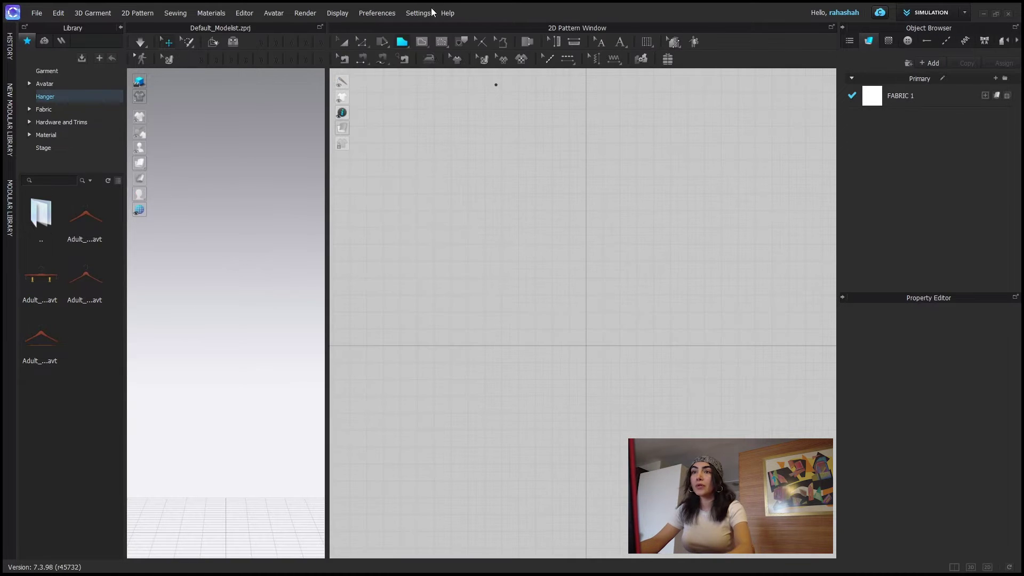
click(404, 43)
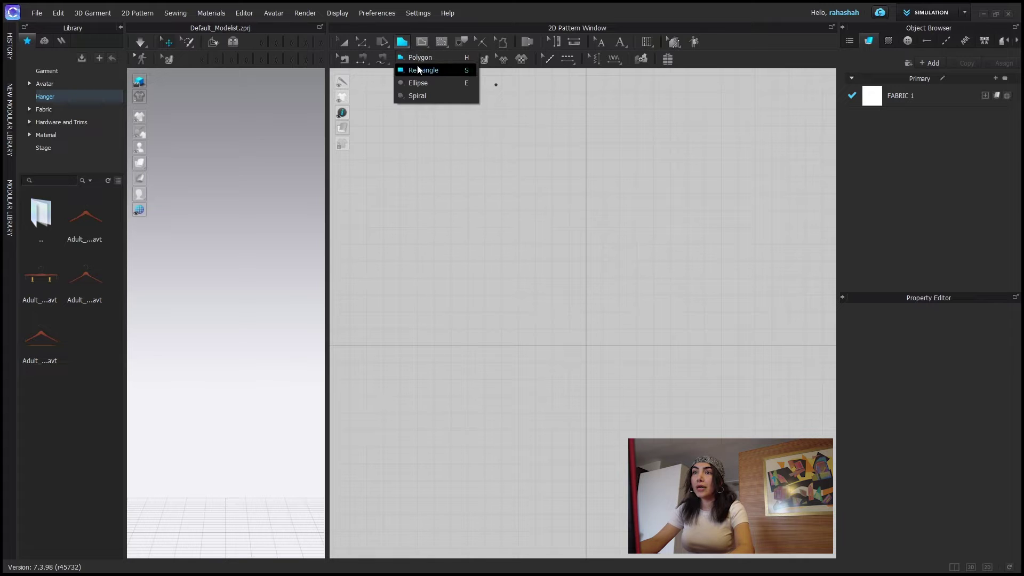
click(417, 66)
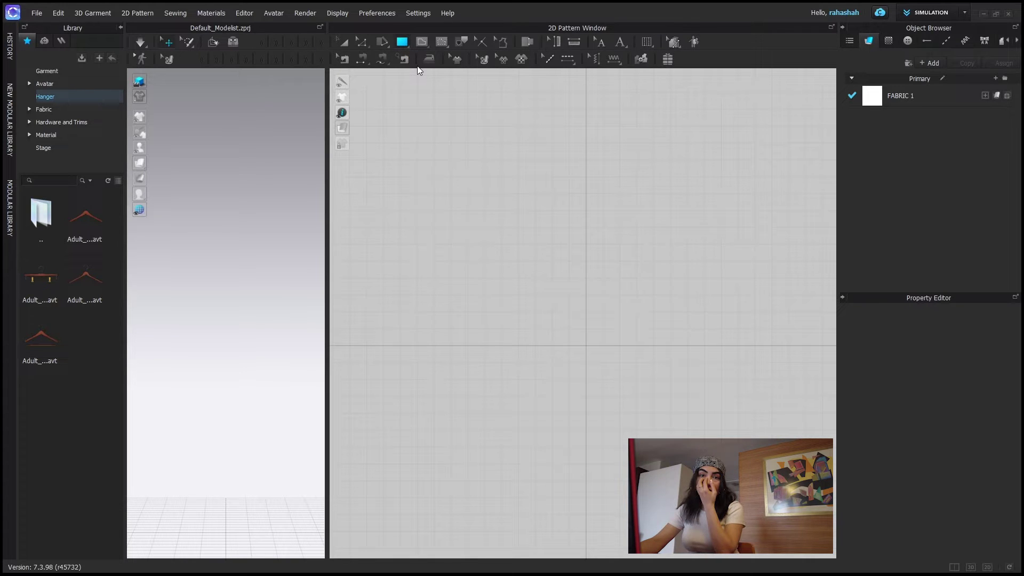
drag(433, 158, 809, 409)
scroll(257, 319, down, 2)
scroll(197, 330, down, 4)
drag(228, 336, 218, 259)
scroll(539, 289, down, 2)
key(a)
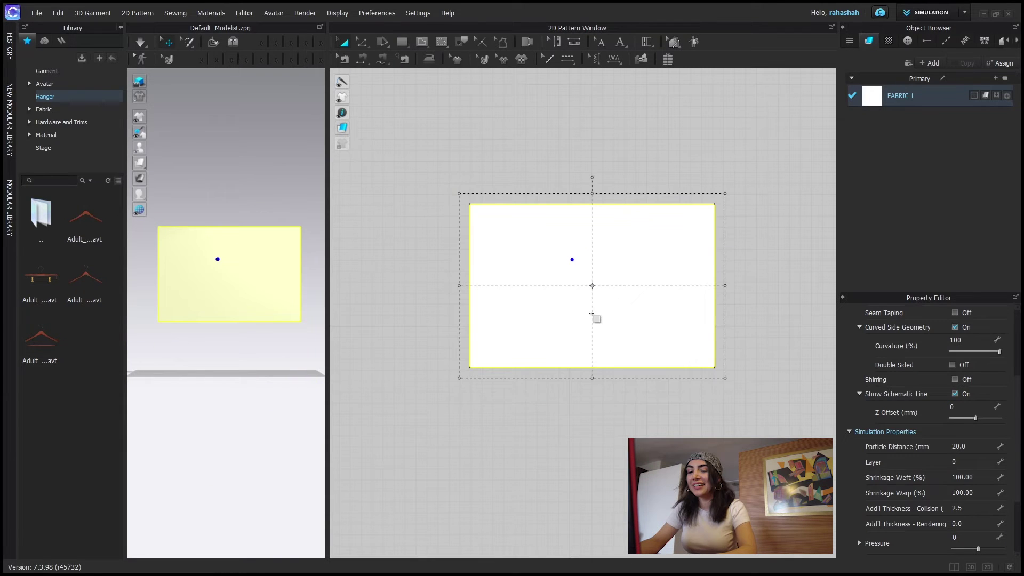
Step: Move the rectangle up in the 2D patterns and paste copies below it to make a column of three equal rectangles
drag(629, 260, 629, 134)
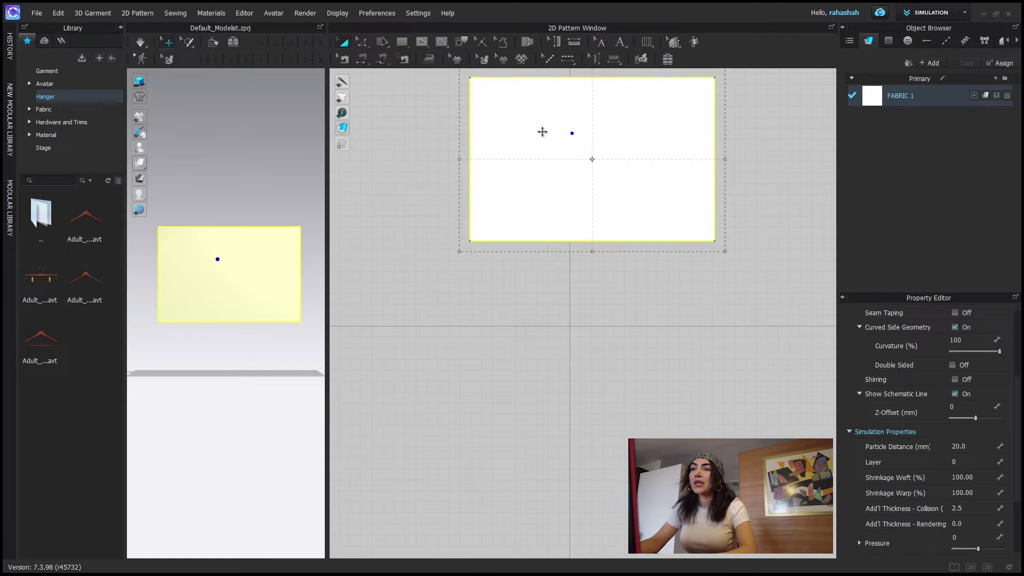
key(ctrl+v)
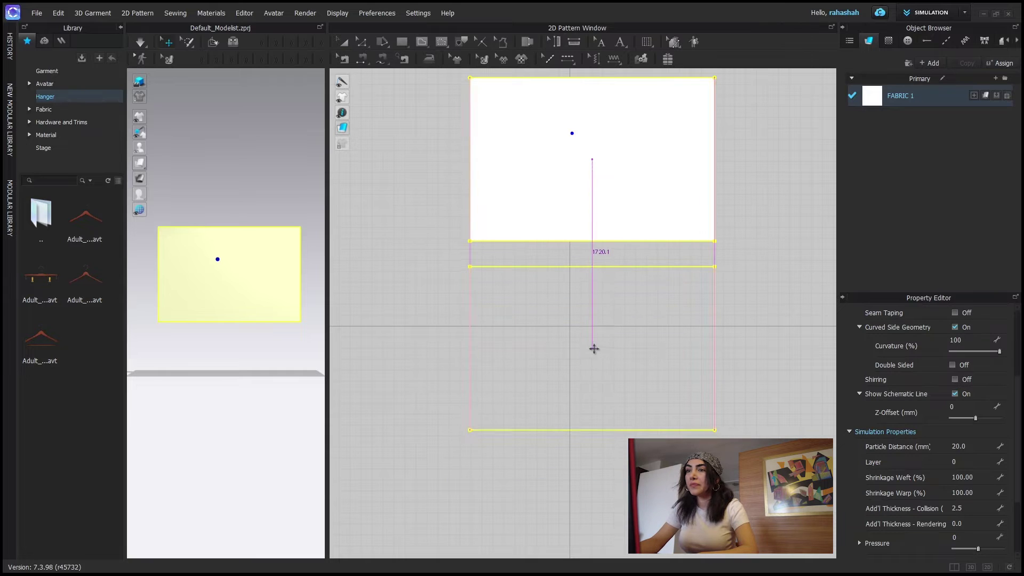
click(593, 349)
Step: Rotate the middle rectangle 90 degrees about the vertical axis in 3D and raise it beside the first to form two perpendicular walls
drag(328, 309, 691, 334)
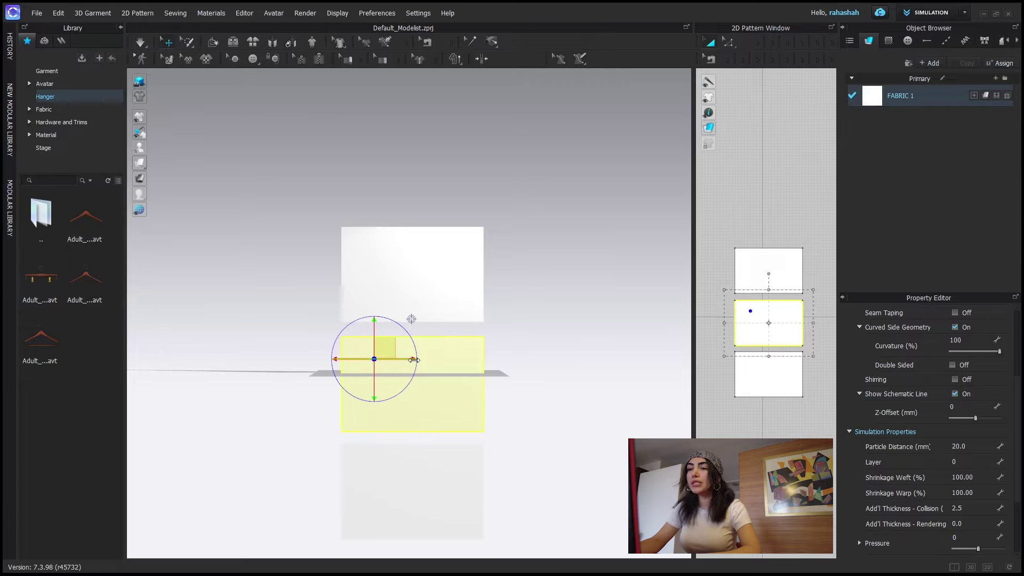
drag(412, 359, 344, 377)
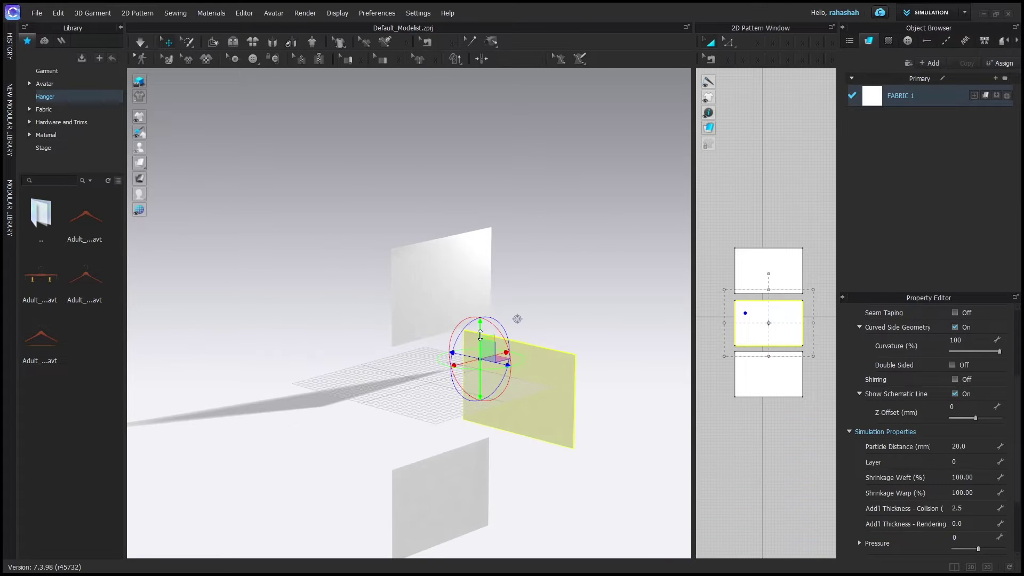
drag(481, 334, 486, 233)
Step: Move the lowest rectangle to the ground center in the 3D scene
click(426, 488)
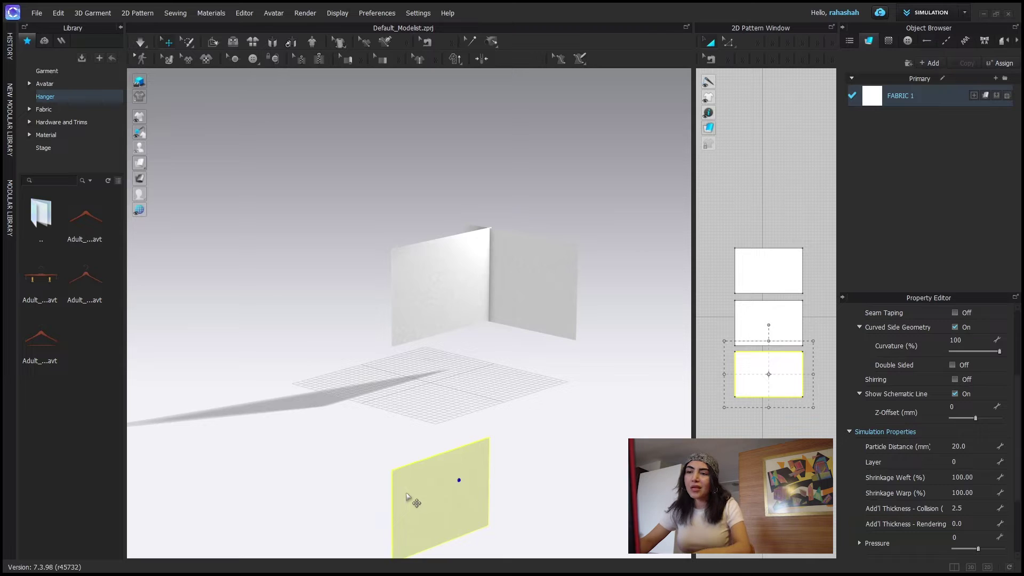
right_click(416, 495)
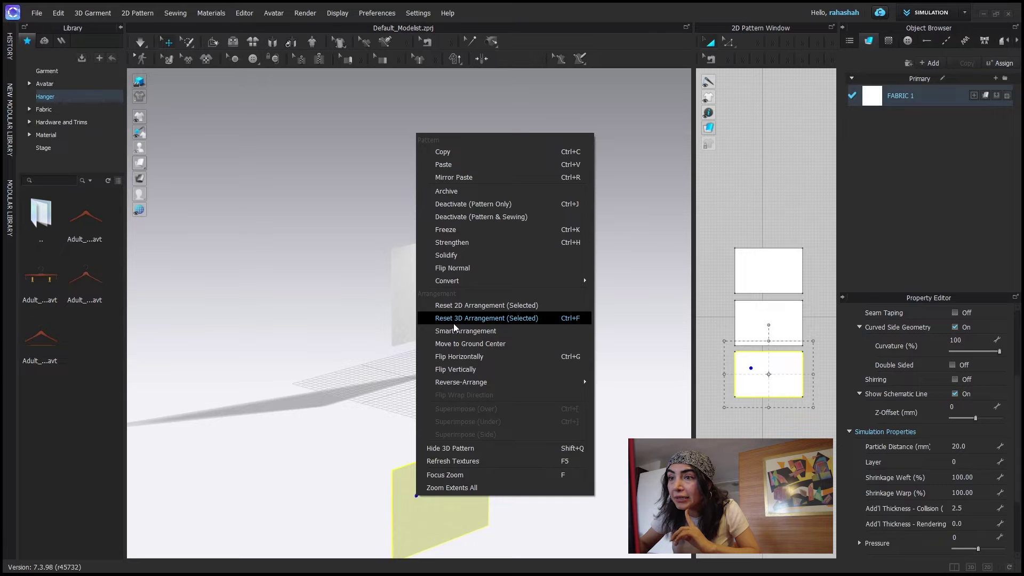
click(460, 344)
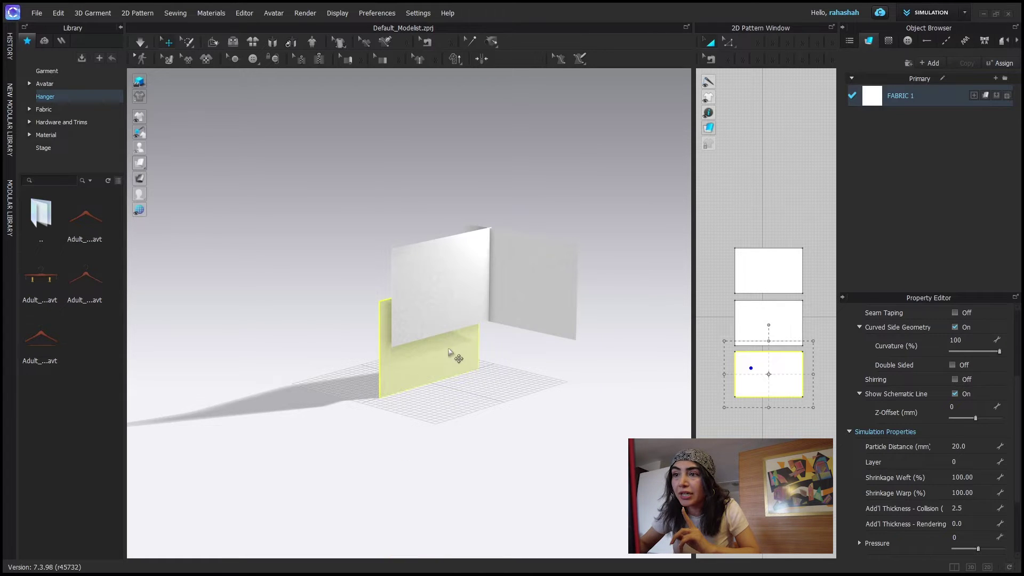
right_drag(457, 409, 505, 408)
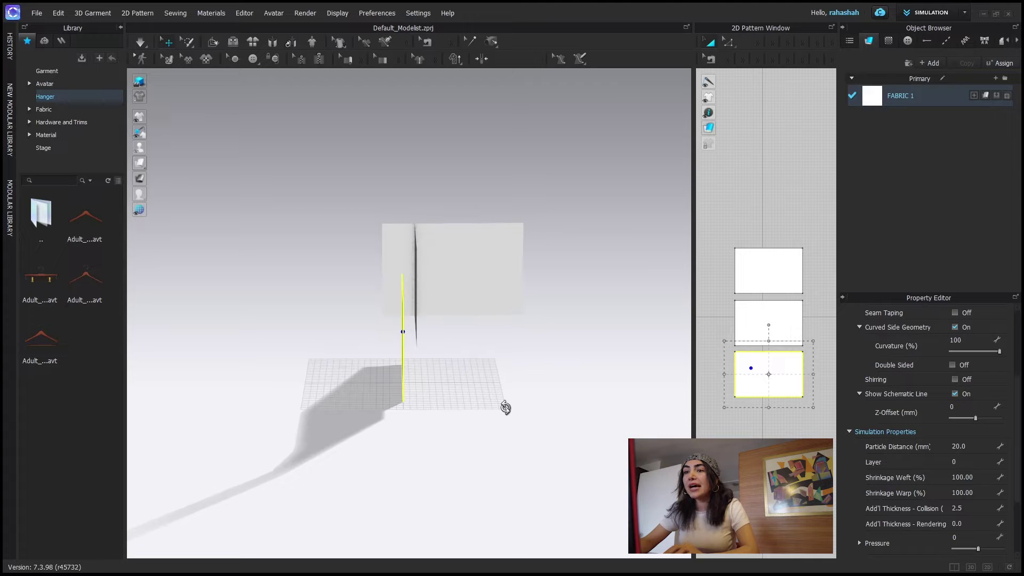
scroll(512, 414, up, 10)
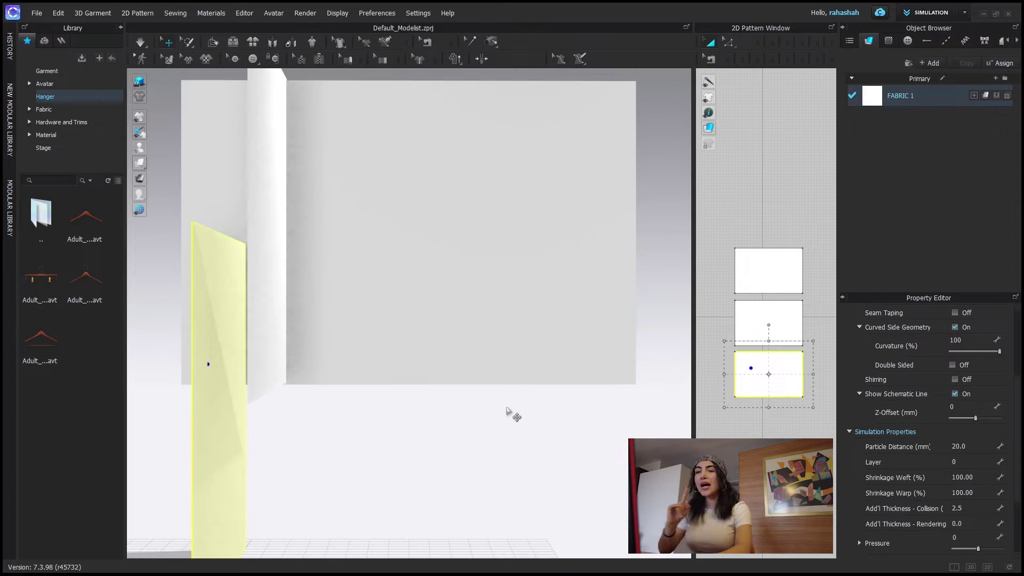
scroll(480, 356, down, 5)
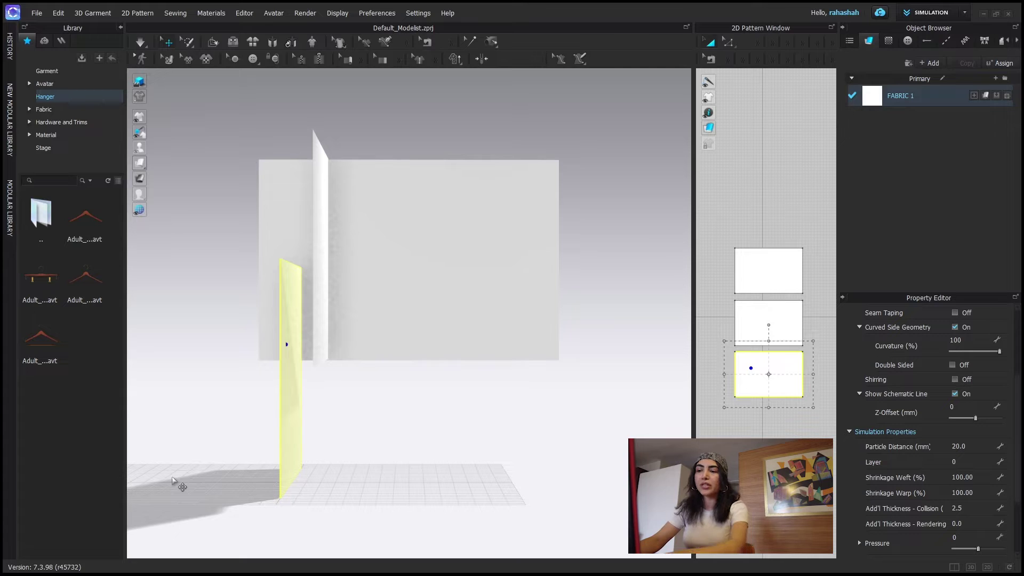
Step: Rotate the lowest rectangle in 3D until it lies horizontally as a floor beneath the walls
right_click(294, 423)
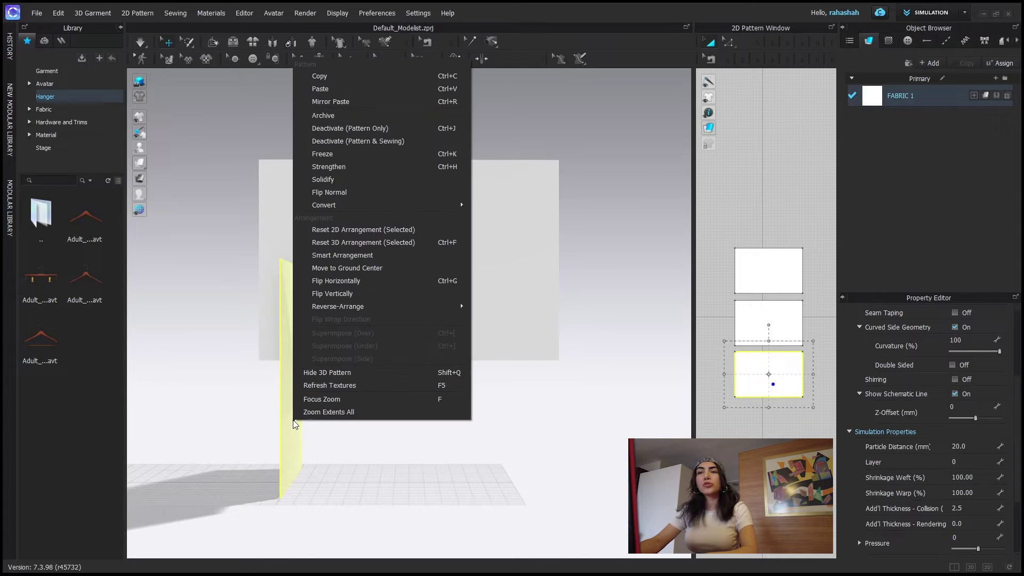
click(285, 360)
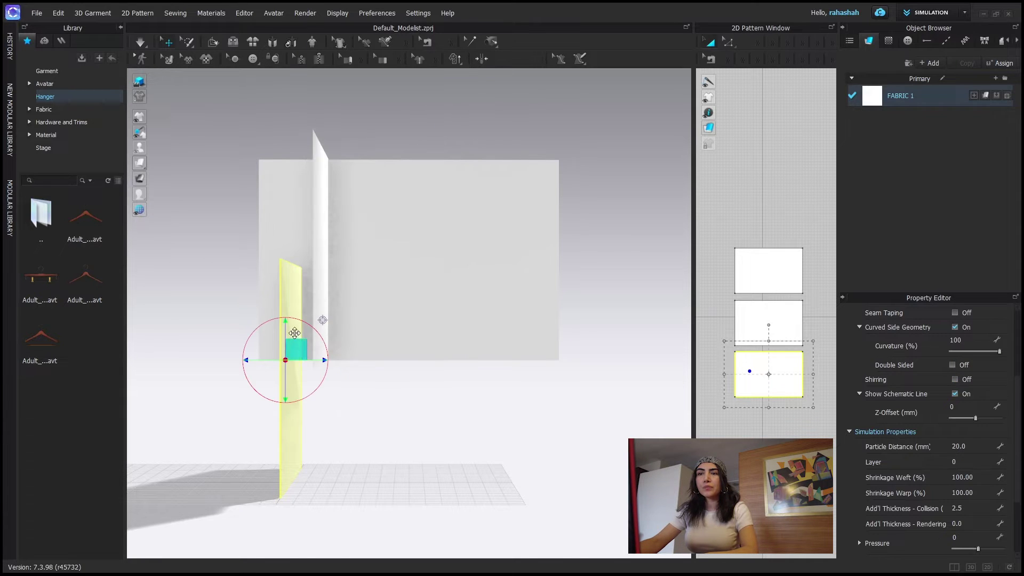
drag(300, 321, 243, 343)
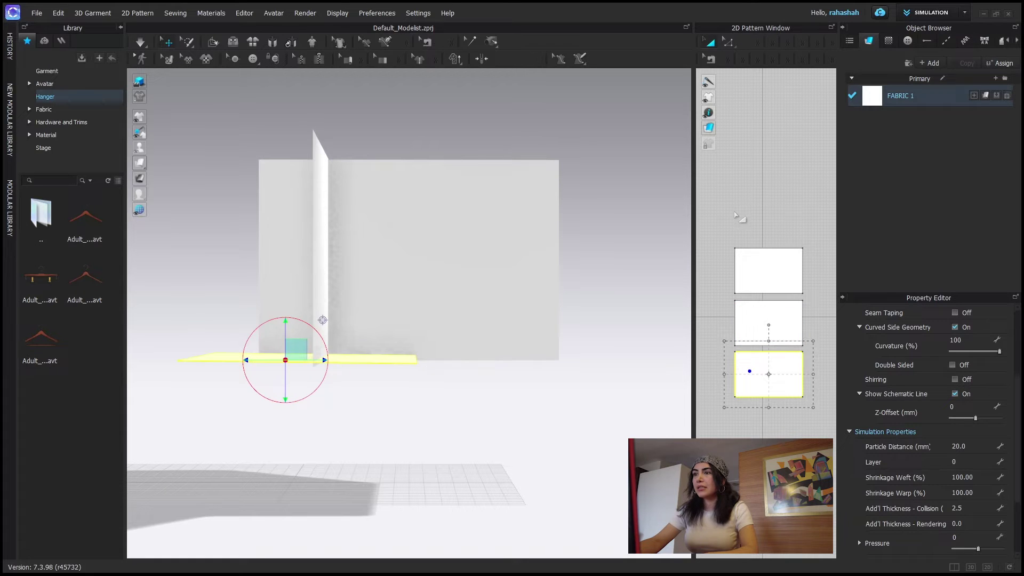
Step: Select all three rectangles and lower them together until the floor piece rests on the ground grid
drag(723, 215, 727, 358)
drag(814, 443, 814, 443)
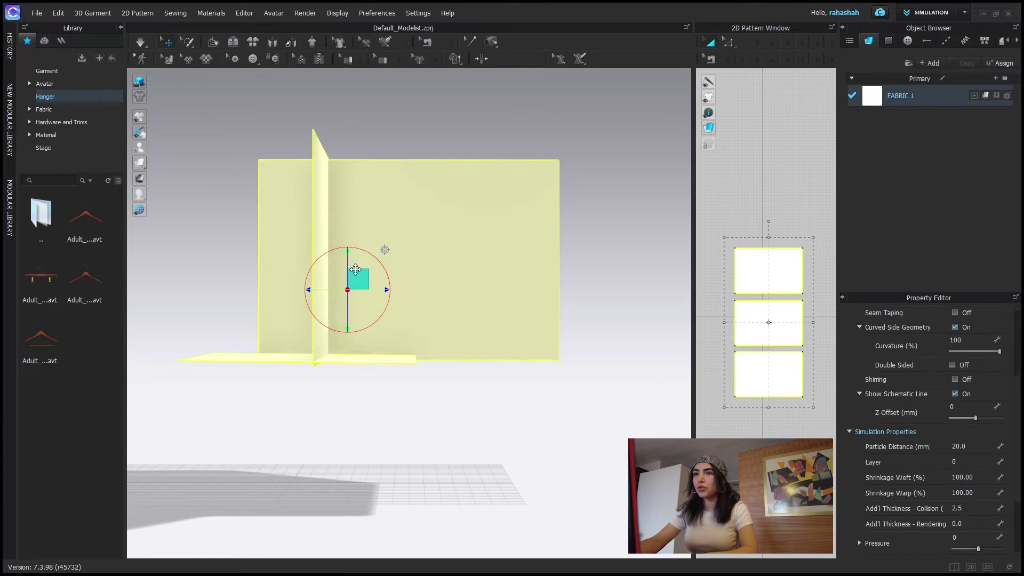
right_drag(361, 267, 347, 263)
drag(368, 253, 367, 374)
scroll(376, 384, up, 3)
right_drag(376, 384, 400, 362)
scroll(404, 350, down, 3)
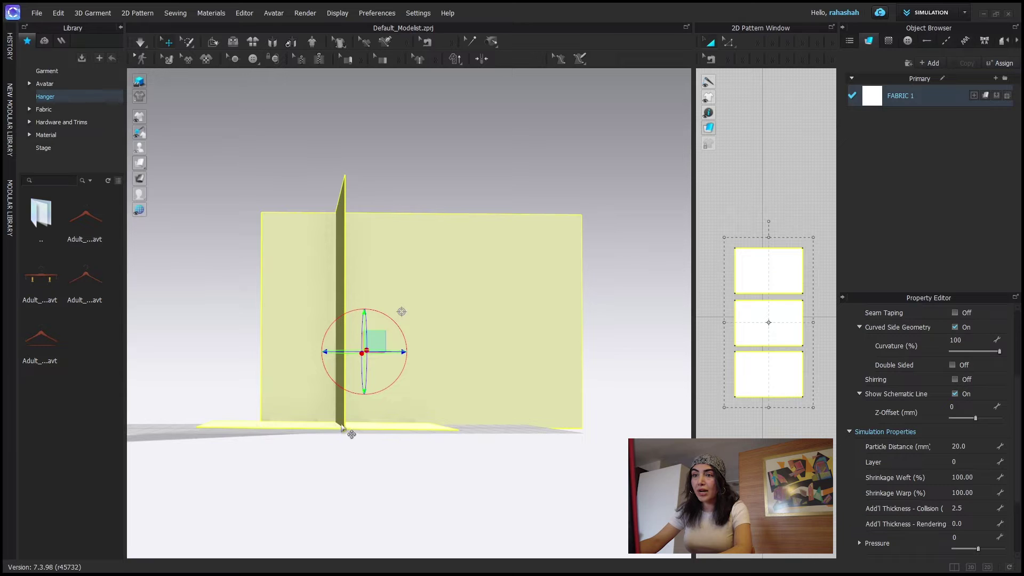
Step: Slide the floor piece sideways in 3D so its edge lines up with the side wall
click(291, 425)
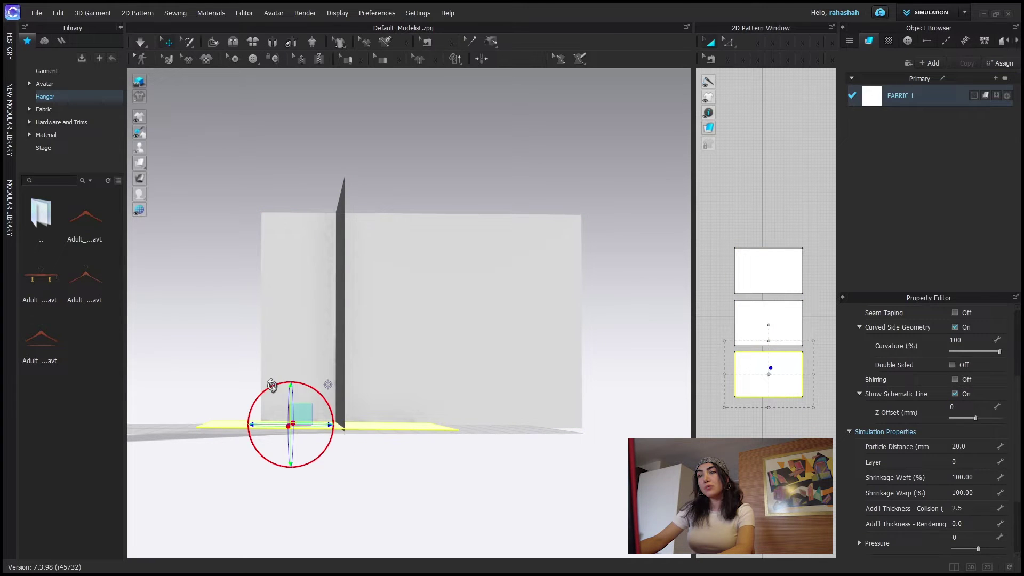
drag(272, 386, 272, 384)
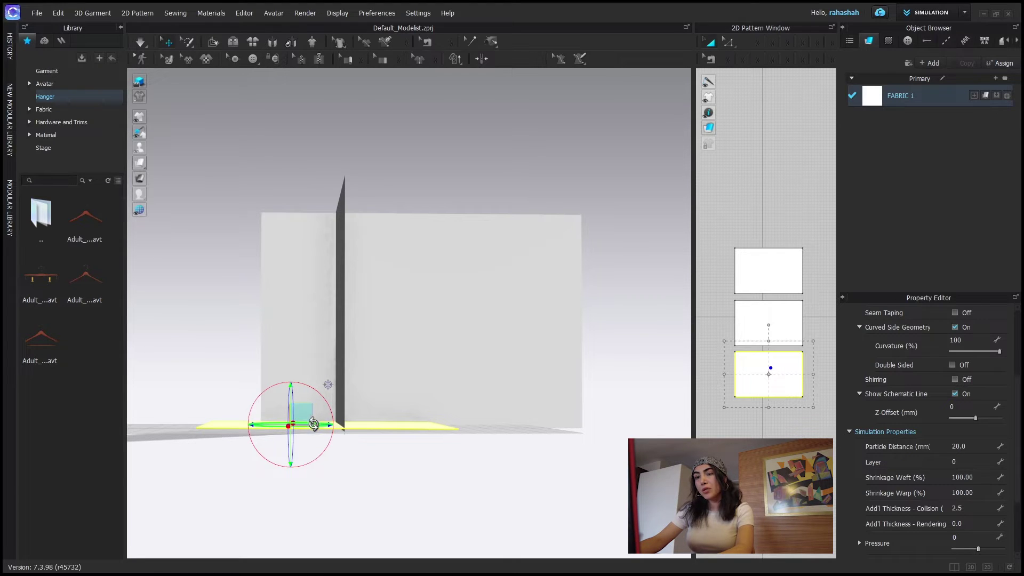
right_drag(309, 426, 312, 435)
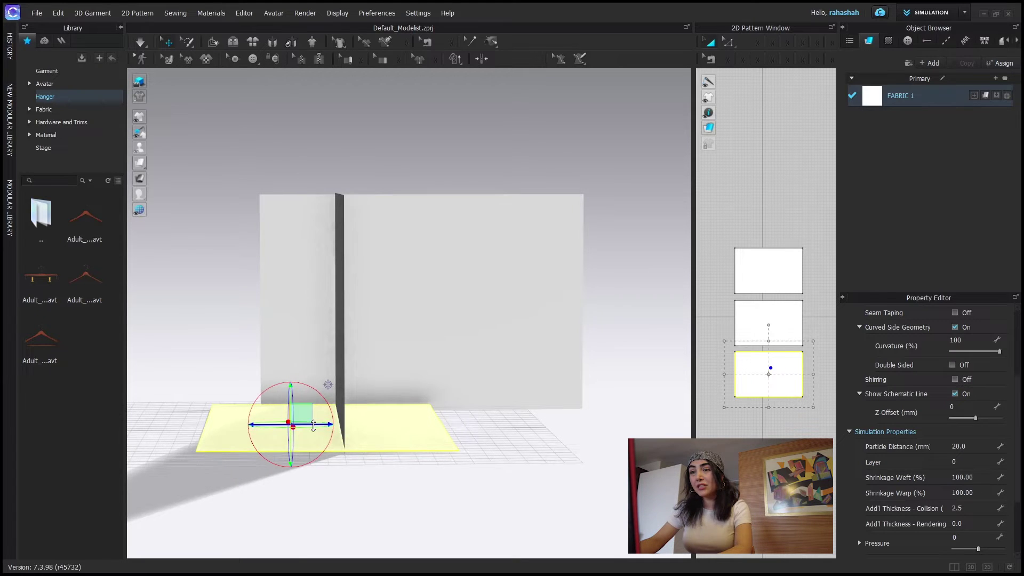
right_drag(315, 427, 313, 439)
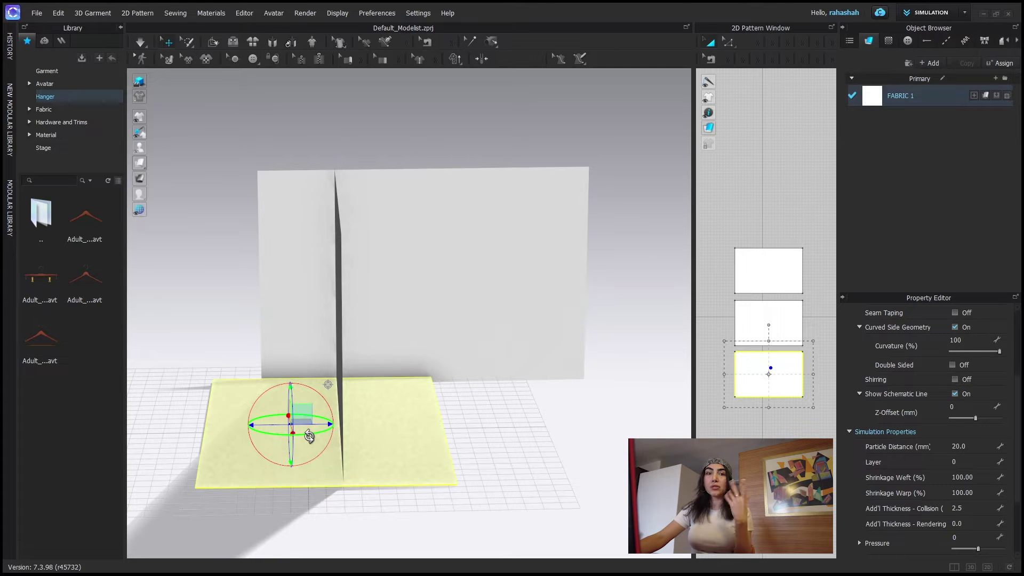
drag(317, 426, 436, 433)
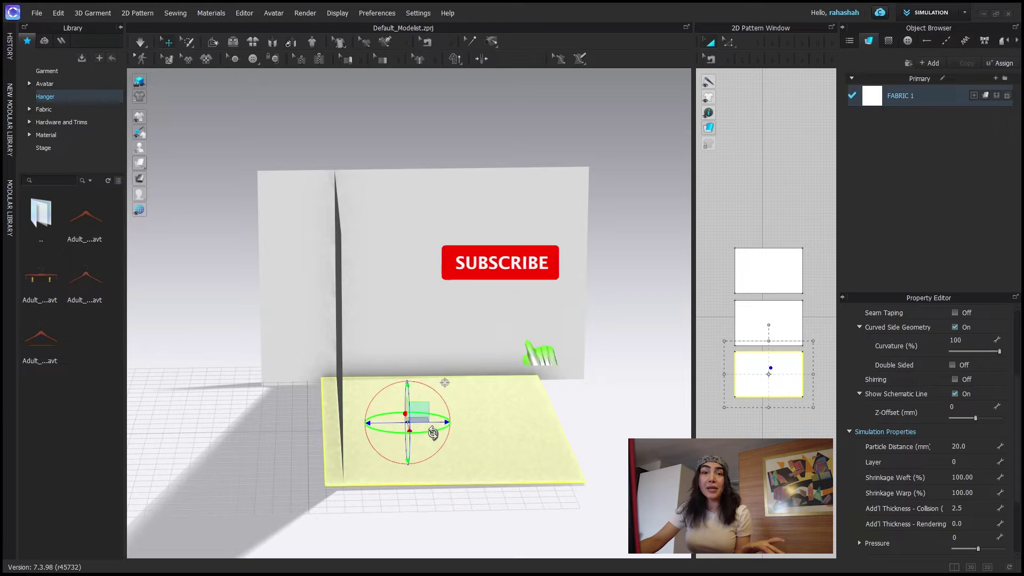
Step: Slide the back wall sideways to meet the side wall, and nudge the floor piece into the room corner
click(439, 327)
drag(463, 323, 528, 322)
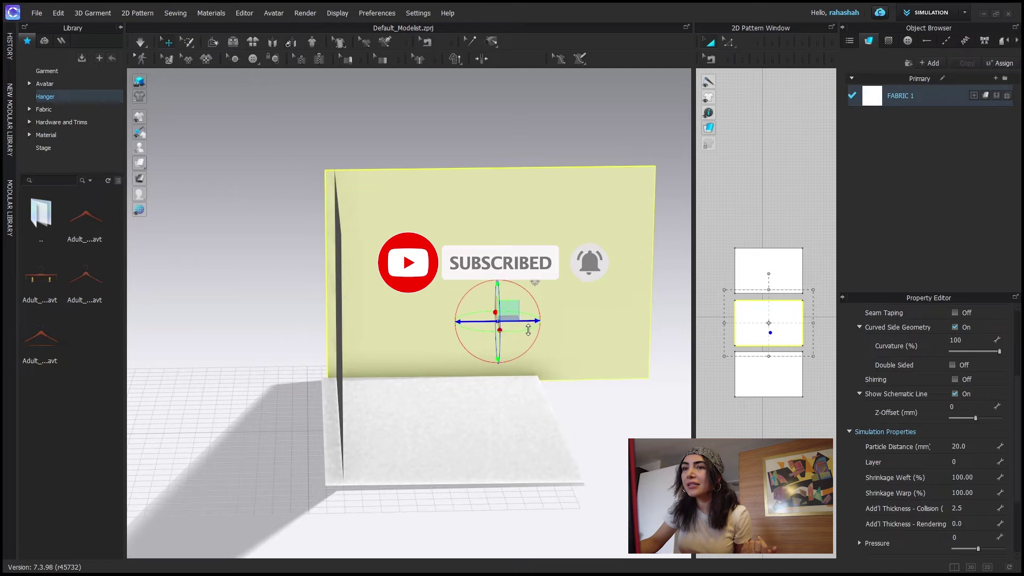
click(436, 417)
drag(455, 415, 468, 419)
right_drag(467, 419, 401, 427)
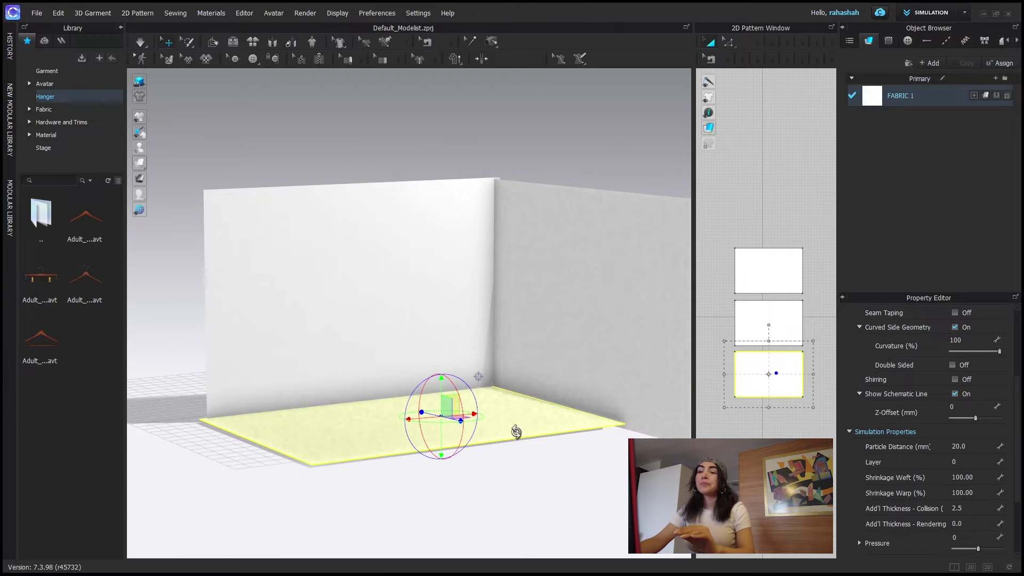
Step: Extend the floor rectangle in the 2D patterns by pulling its lower edge down, making it deeper than the wall pieces
click(778, 412)
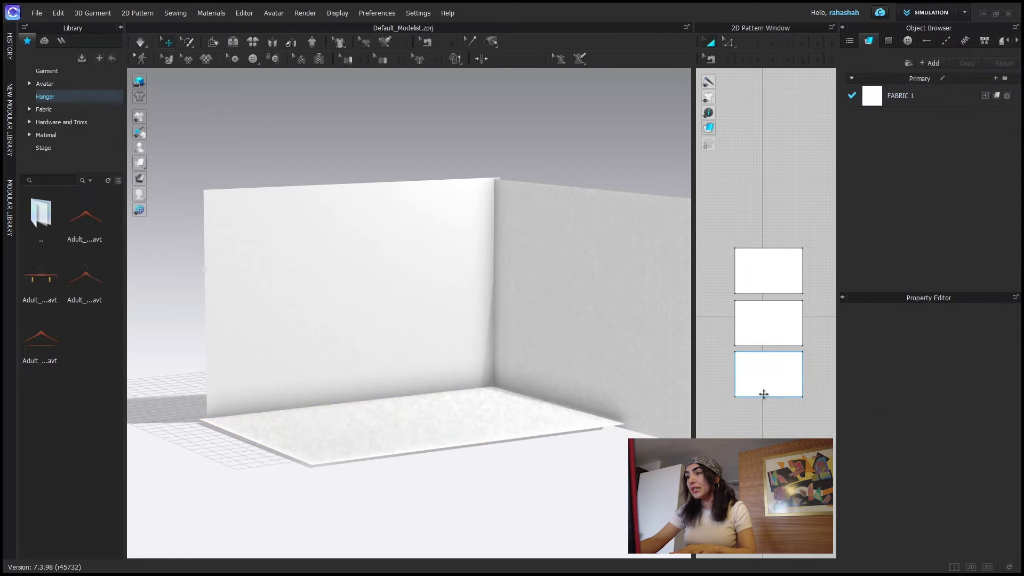
click(765, 390)
drag(772, 407, 771, 441)
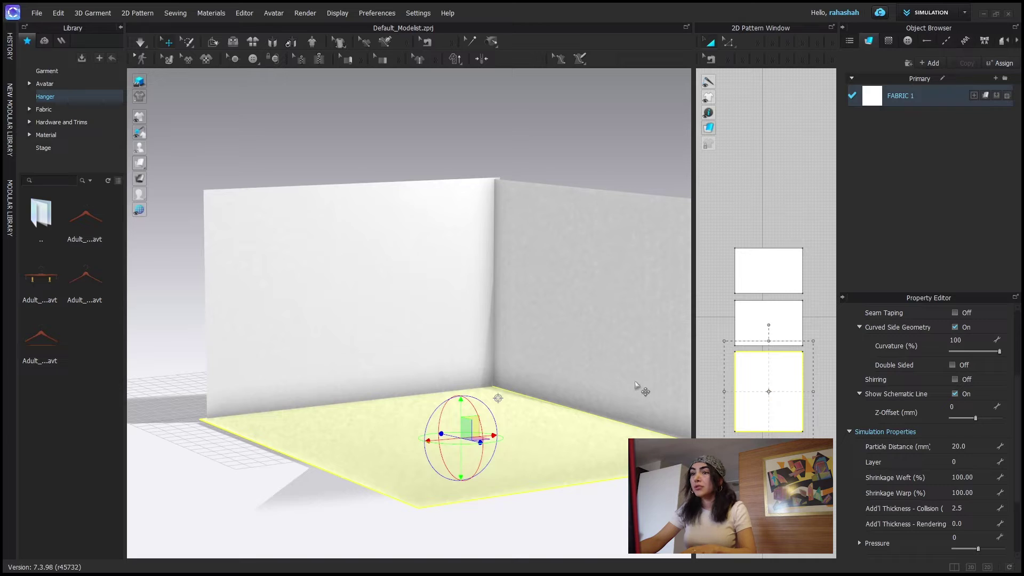
click(334, 155)
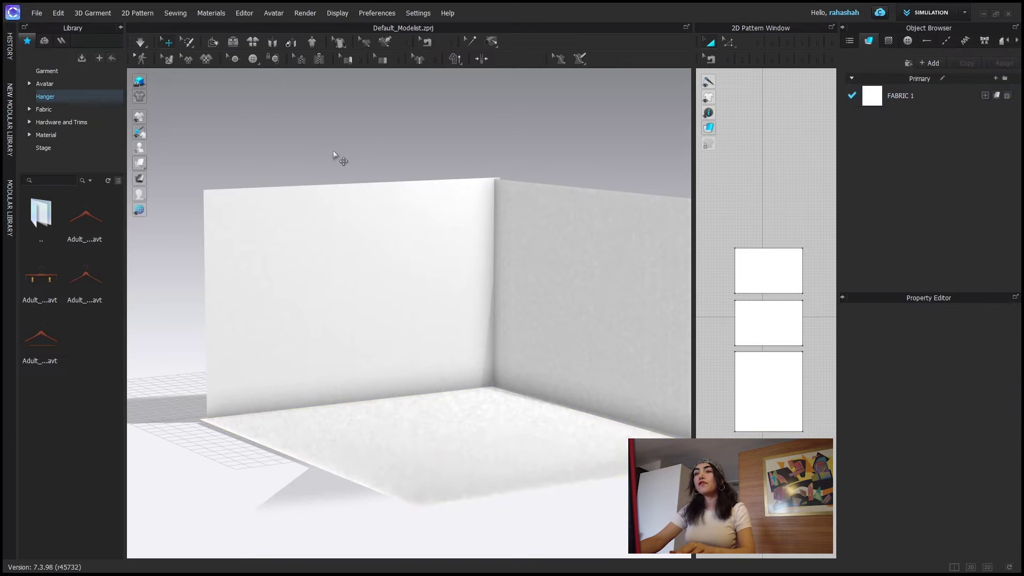
Step: Start a preview render of the room and frame the corner where both walls meet the floor
click(301, 17)
click(304, 29)
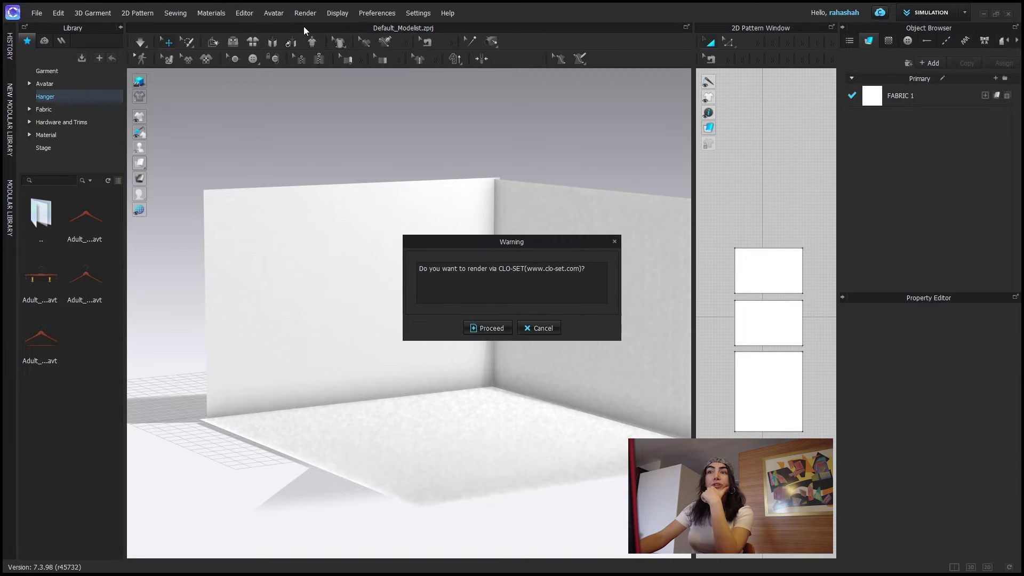
click(541, 329)
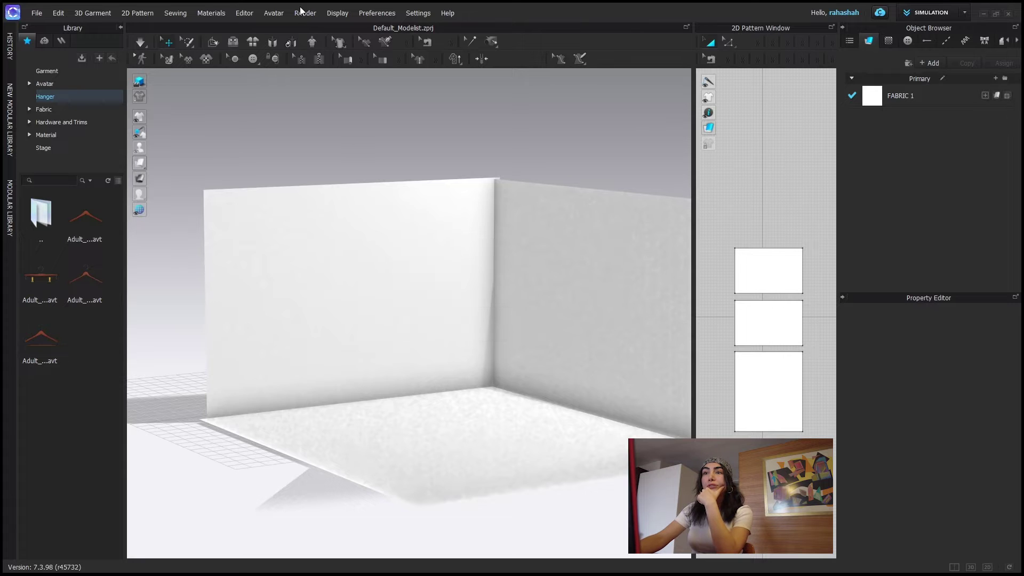
right_drag(370, 344, 393, 343)
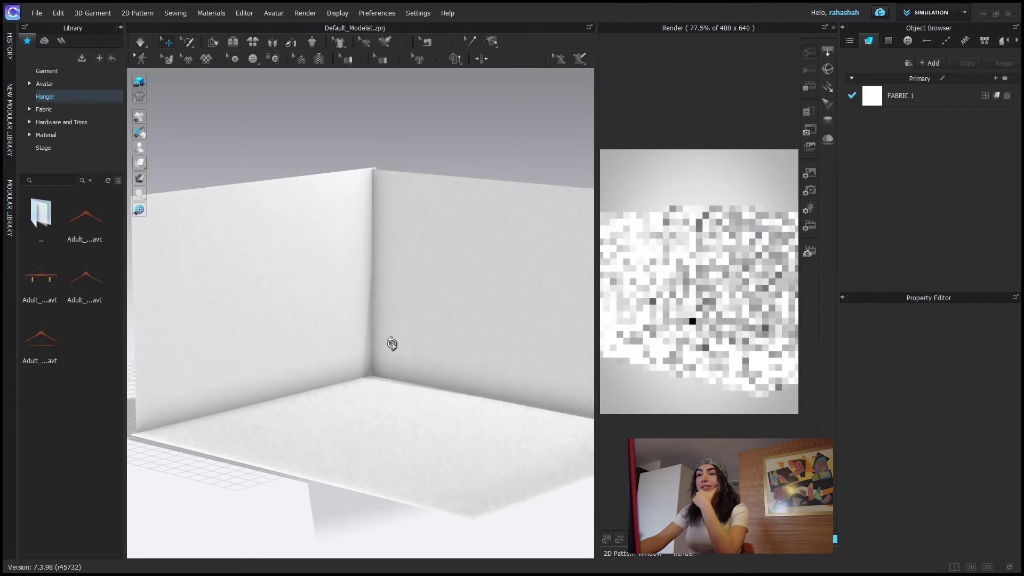
middle_drag(384, 350, 354, 349)
scroll(342, 342, up, 2)
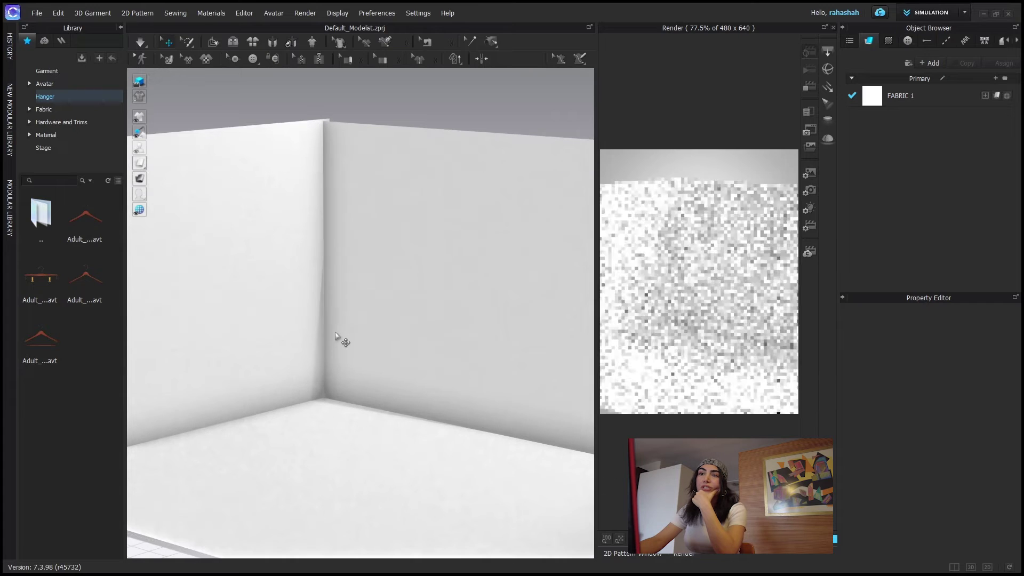
scroll(339, 339, up, 1)
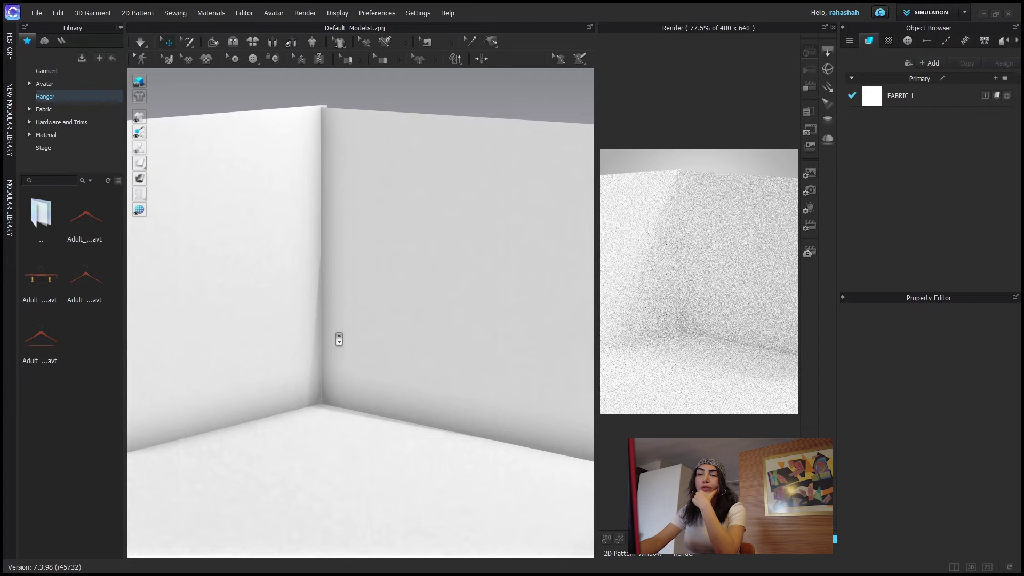
scroll(339, 338, up, 2)
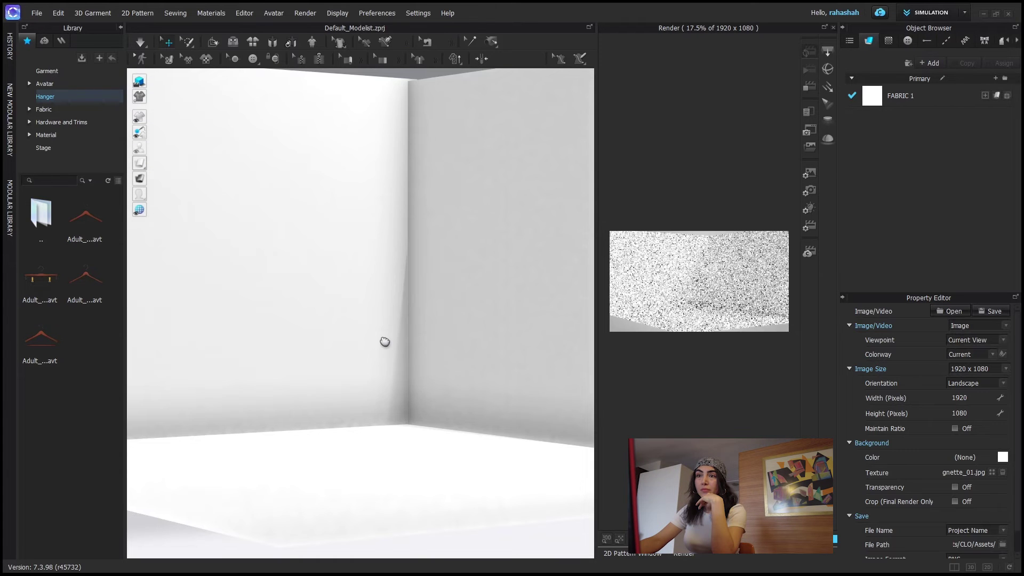
right_drag(385, 342, 374, 368)
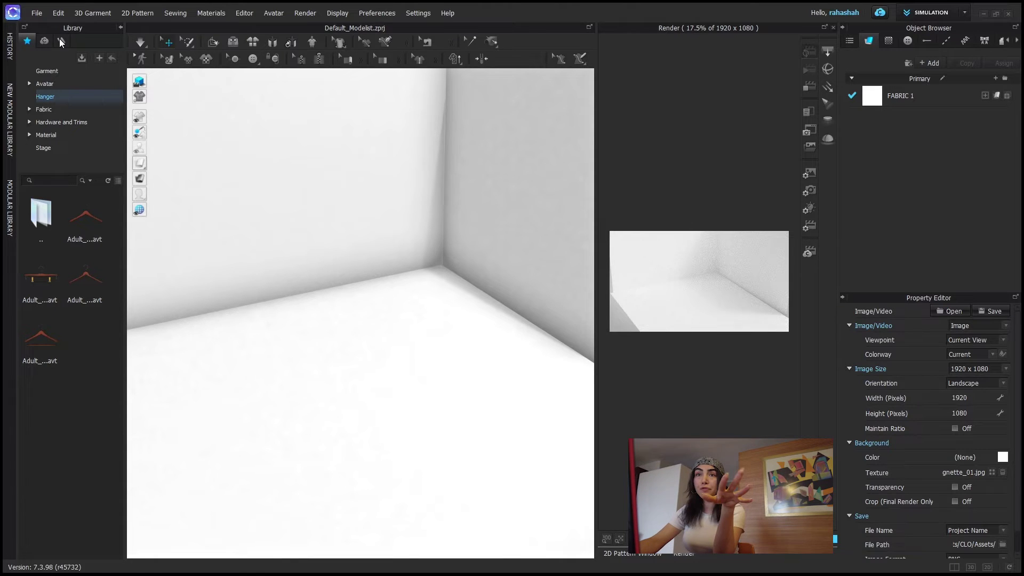
Step: Add the Persian rug project from the hardware library to the current scene and move its pattern clear of the wall rectangles in 2D
click(47, 123)
double_click(84, 215)
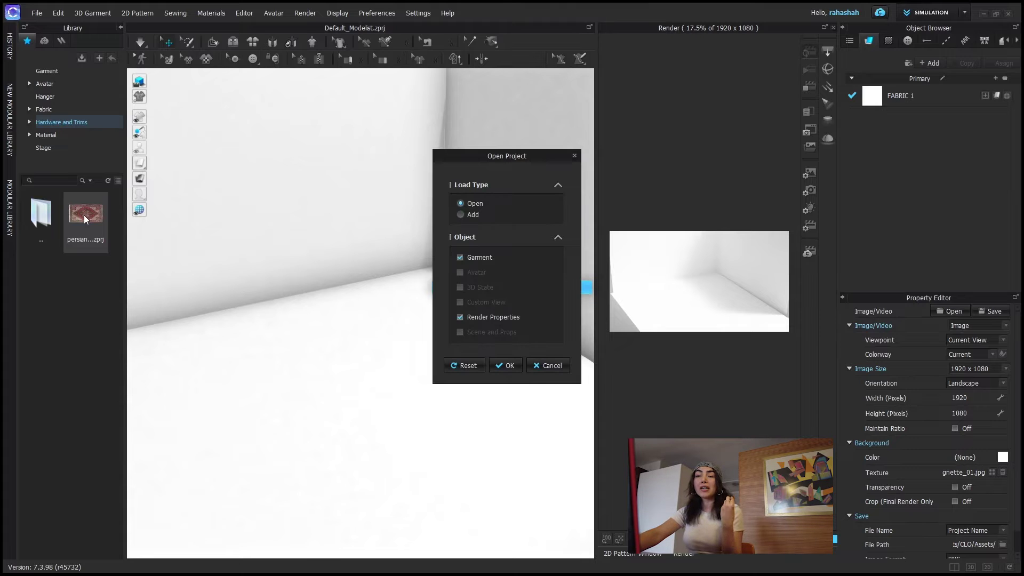
click(461, 214)
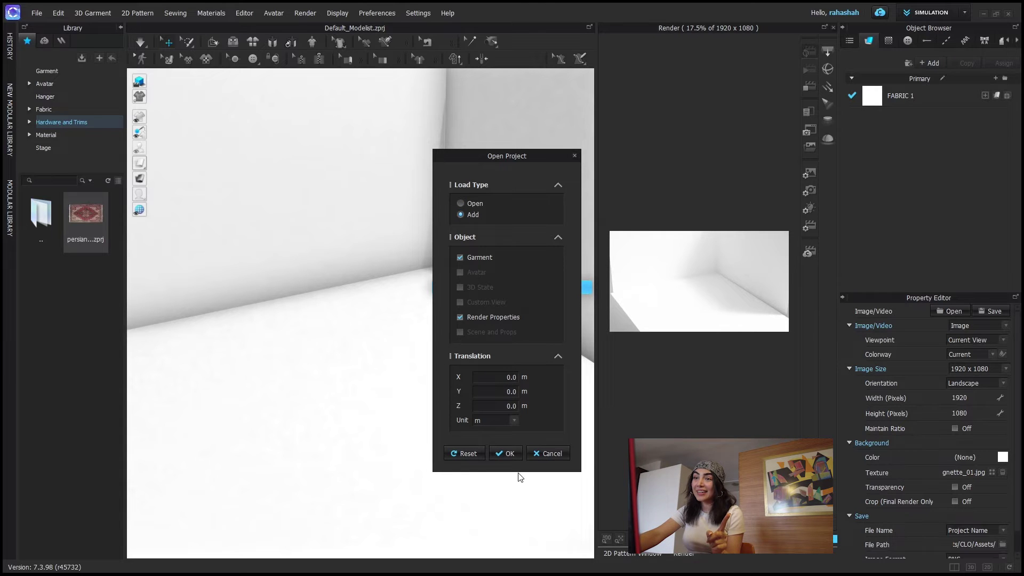
click(504, 454)
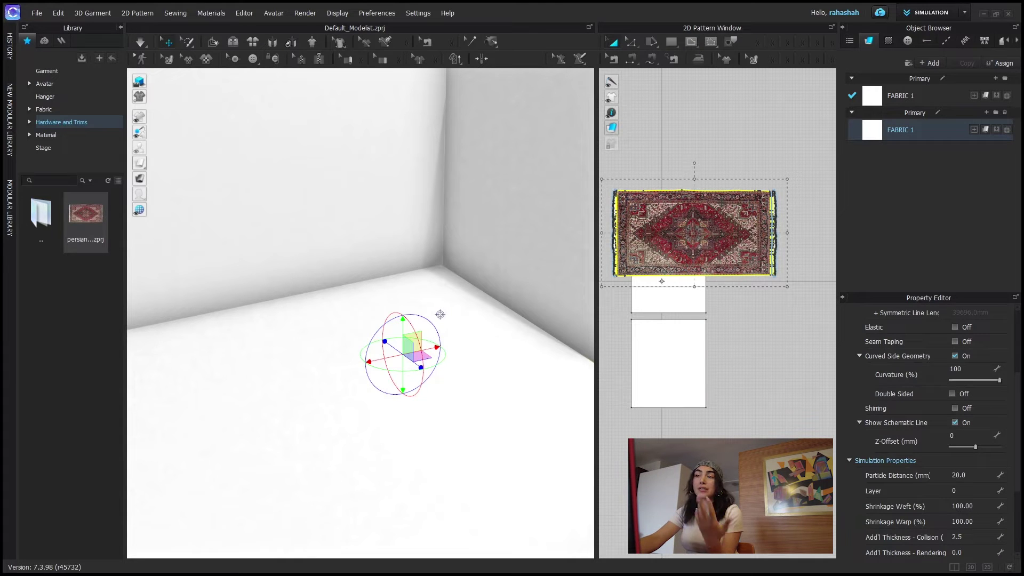
drag(724, 234, 738, 178)
drag(677, 224, 697, 187)
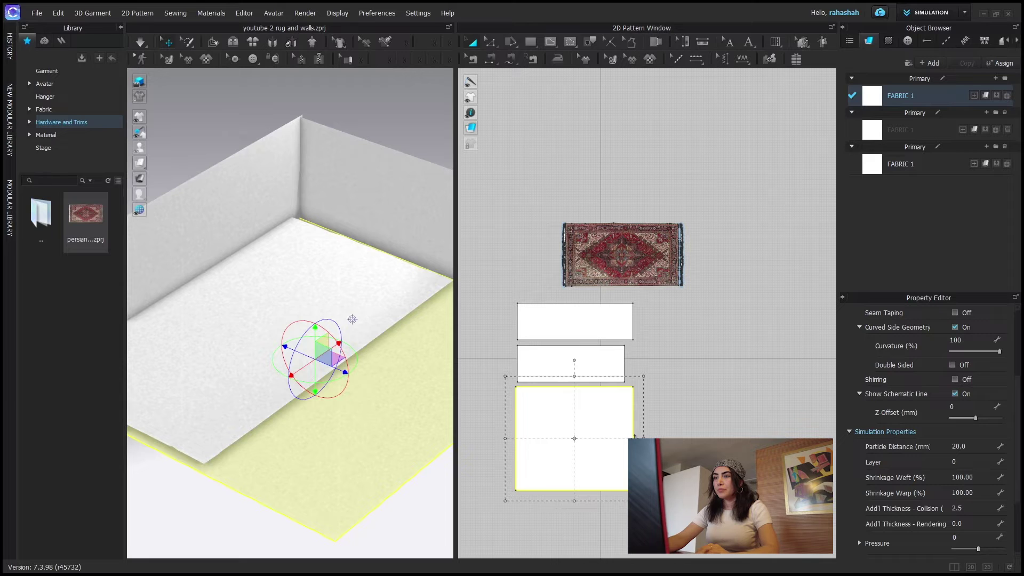
Step: Widen the floor rectangle on both sides in the 2D patterns and slide the floor sideways in 3D
drag(643, 438, 698, 437)
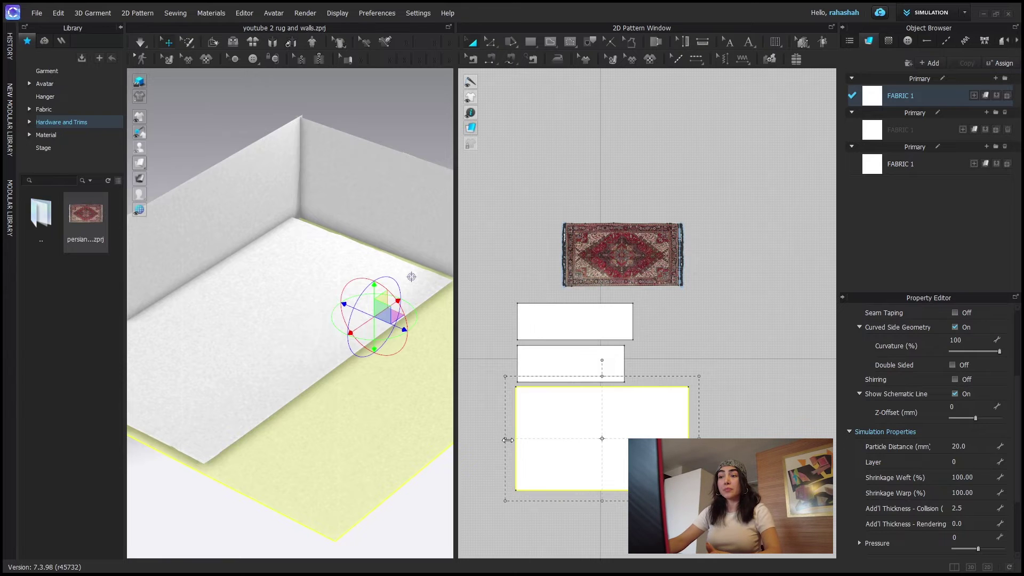
mouse_move(505, 439)
mouse_down()
mouse_move(462, 449)
mouse_move(507, 453)
mouse_up()
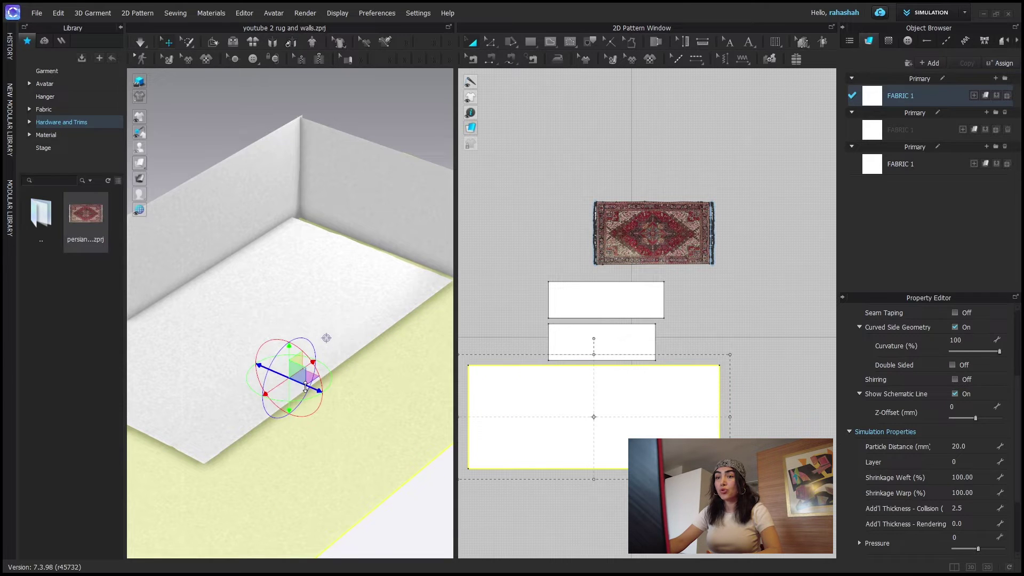
drag(308, 384, 327, 391)
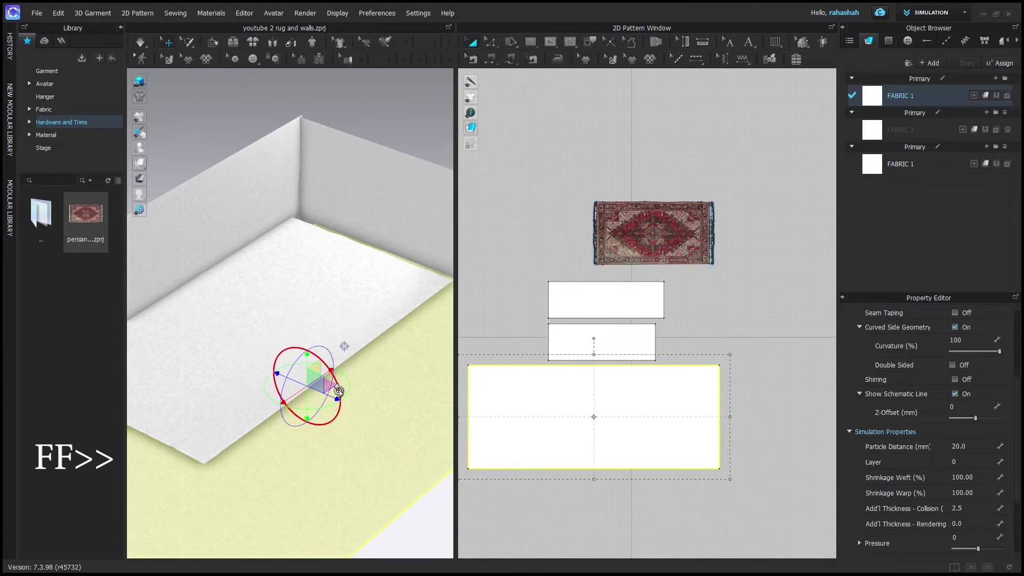
Step: Select the rug in 3D and slide it along the floor, checking its height from the front
click(252, 326)
drag(276, 335, 299, 347)
key(2)
scroll(327, 378, down, 5)
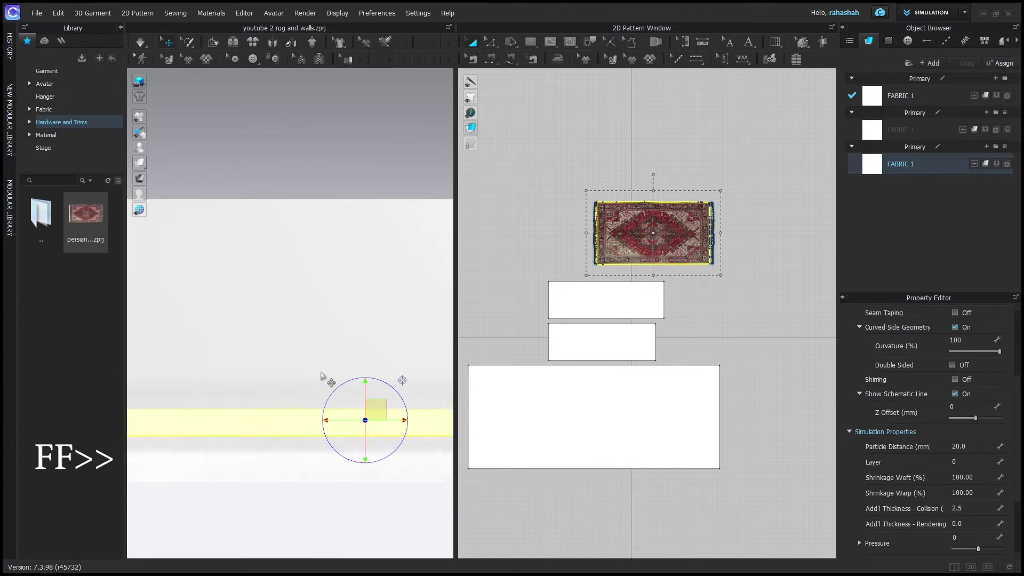
Step: Move the two wall rectangles apart in the 2D patterns and make both walls taller
mouse_move(330, 327)
right_down()
mouse_move(316, 327)
mouse_move(326, 321)
mouse_move(387, 361)
mouse_move(409, 349)
mouse_move(412, 332)
right_up()
click(228, 297)
drag(621, 292, 530, 270)
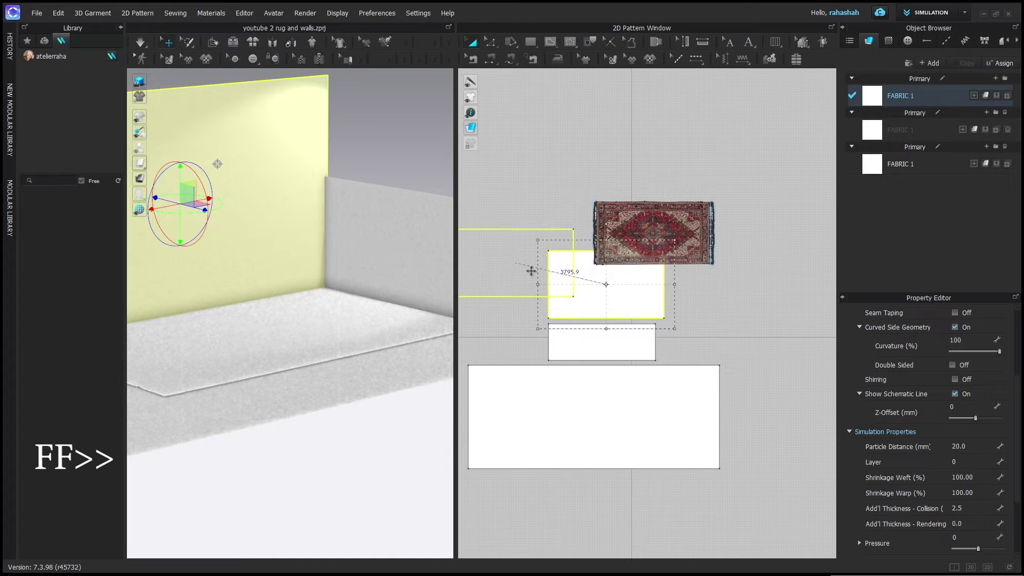
drag(612, 343, 699, 277)
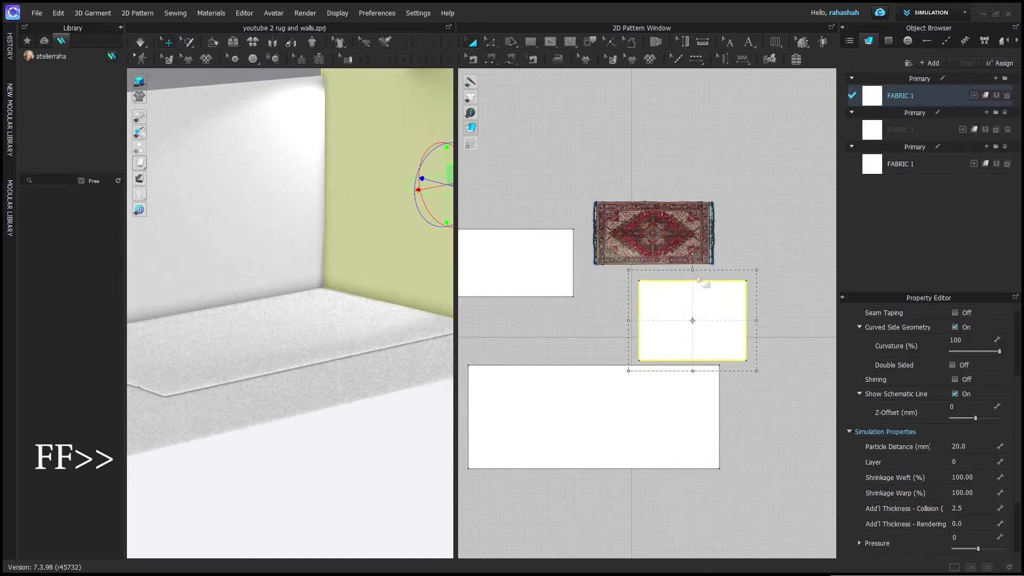
Step: Deepen the floor rectangle in the 2D patterns by extending its lower edge
click(615, 471)
drag(592, 481, 595, 517)
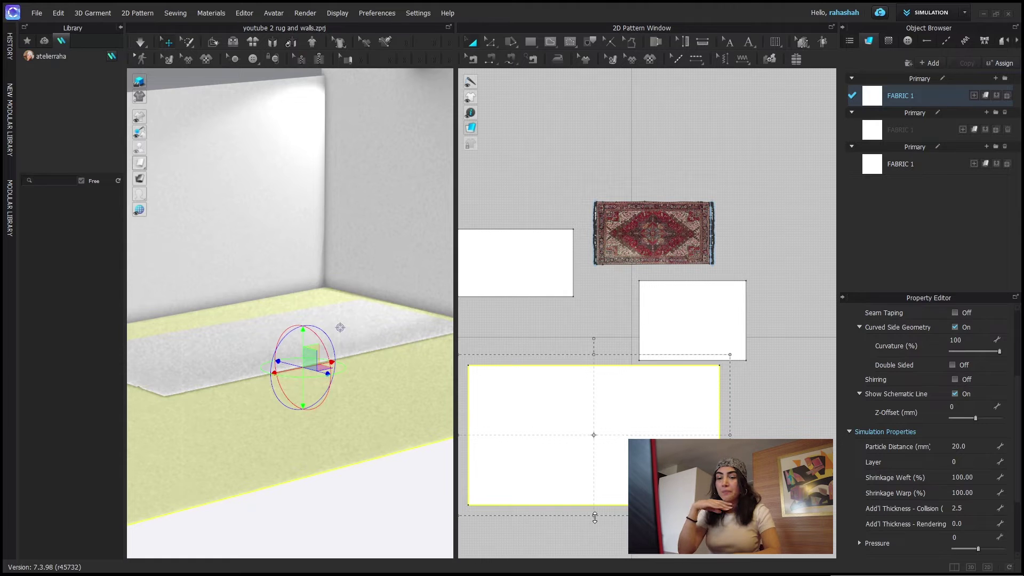
key(space)
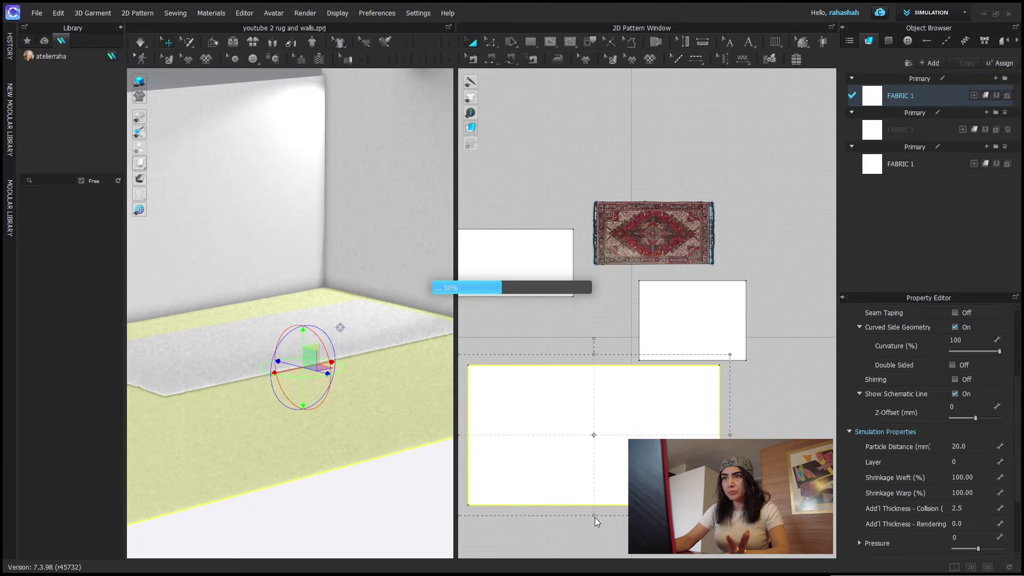
Step: Switch to the browser, view the Scene & Prop category banner on CLO-SET CONNECT, and return to CLO
key(alt+Tab)
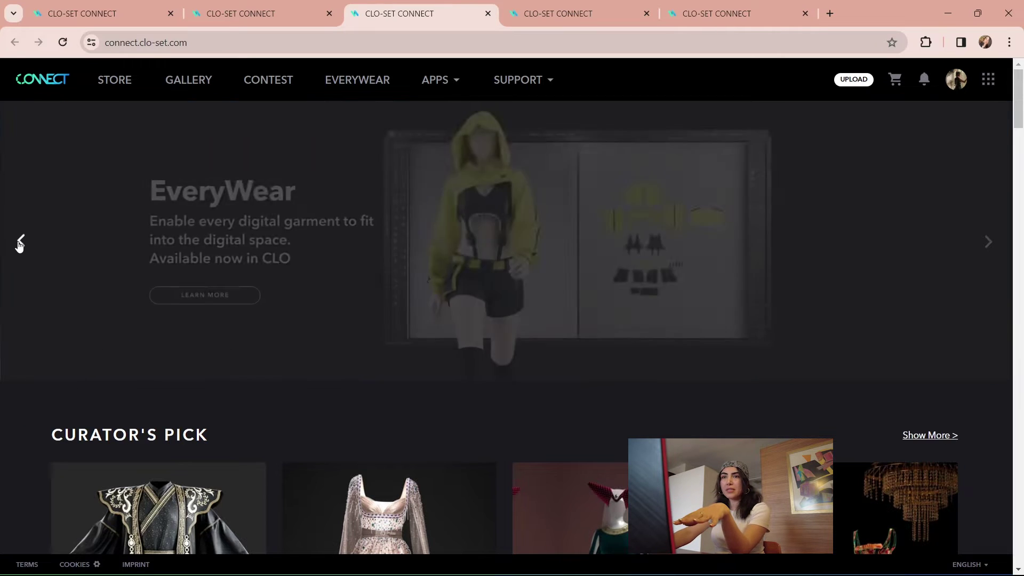
click(20, 241)
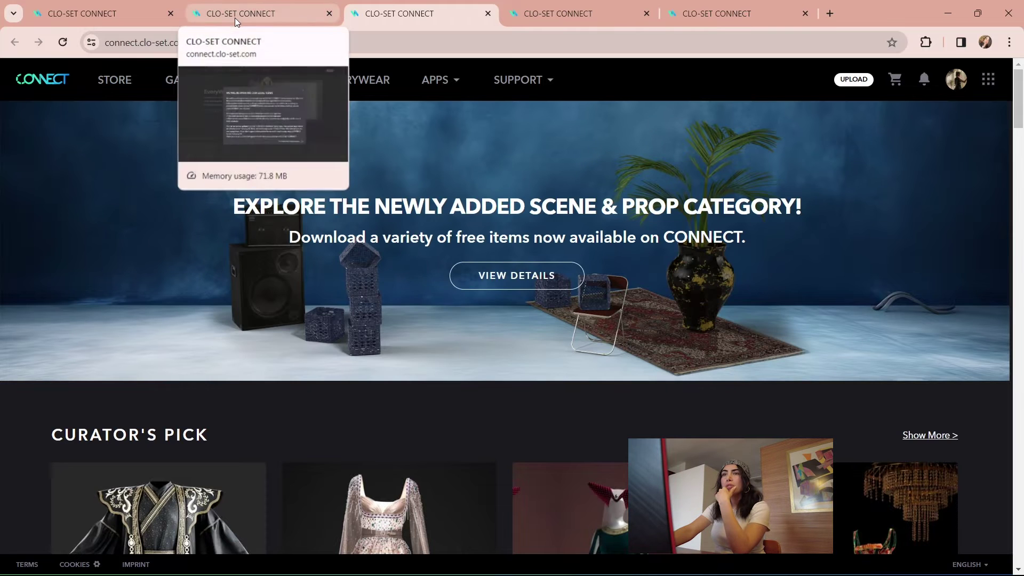
key(alt+Tab)
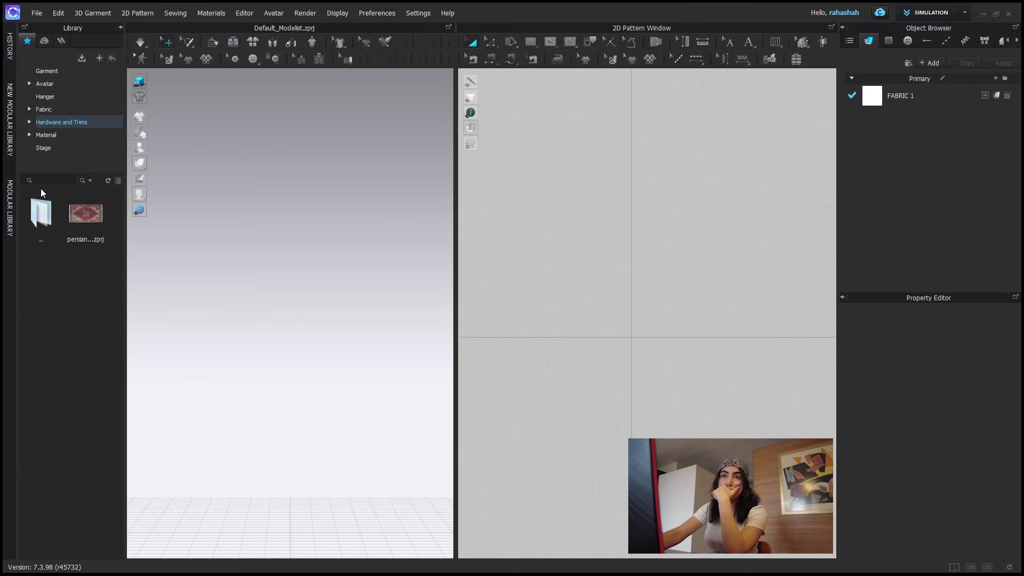
Step: Load the male avatar from the library and add the garment file "dr garment 29.10 (1)", maintaining the current avatar's size and pose
click(44, 84)
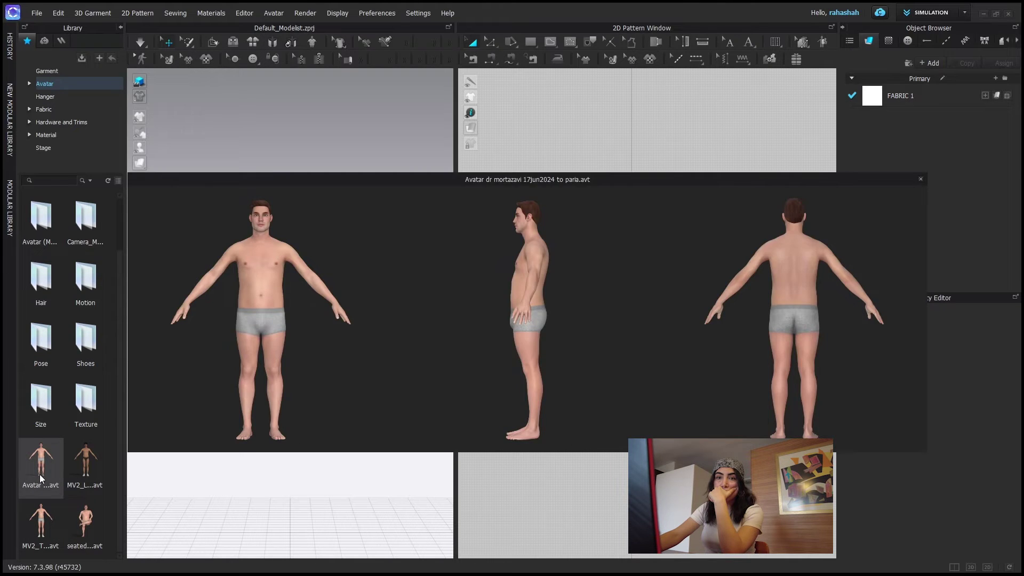
double_click(48, 463)
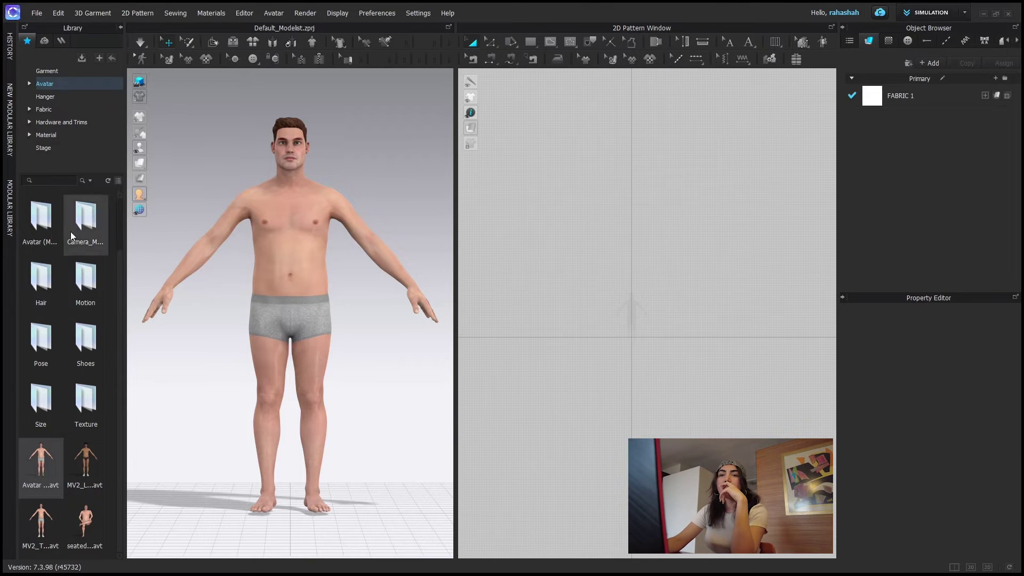
click(37, 13)
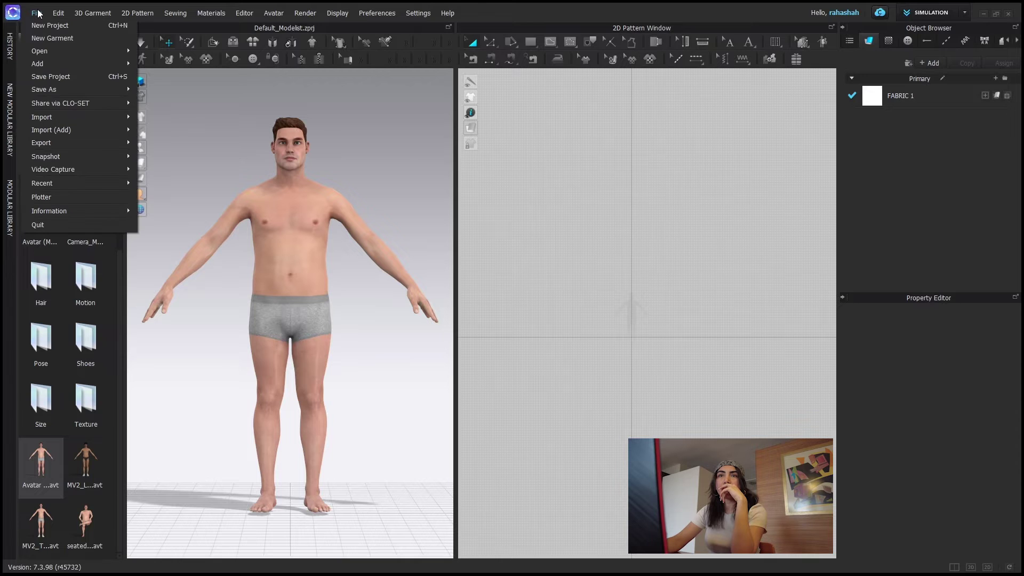
mouse_move(53, 63)
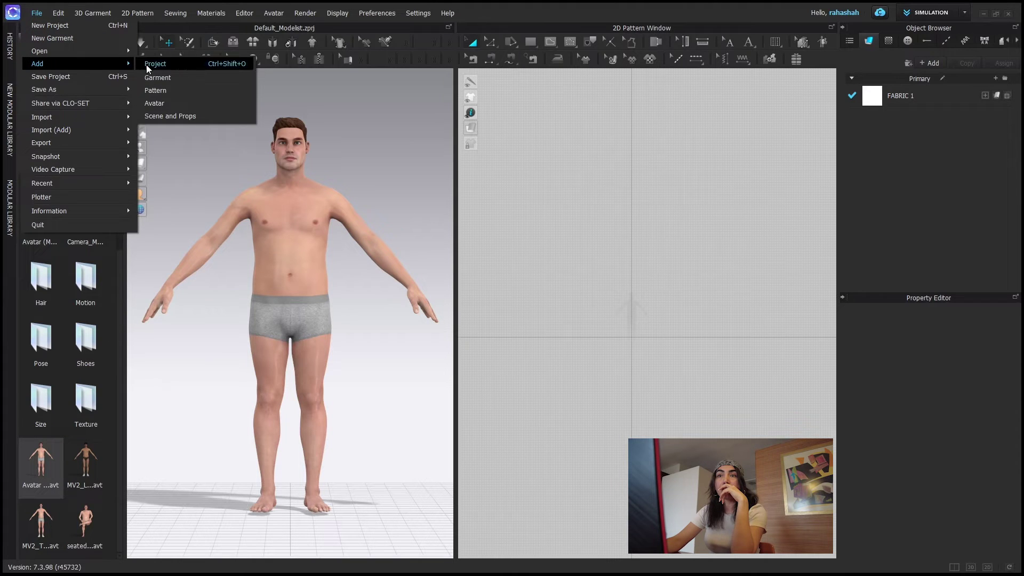
click(181, 76)
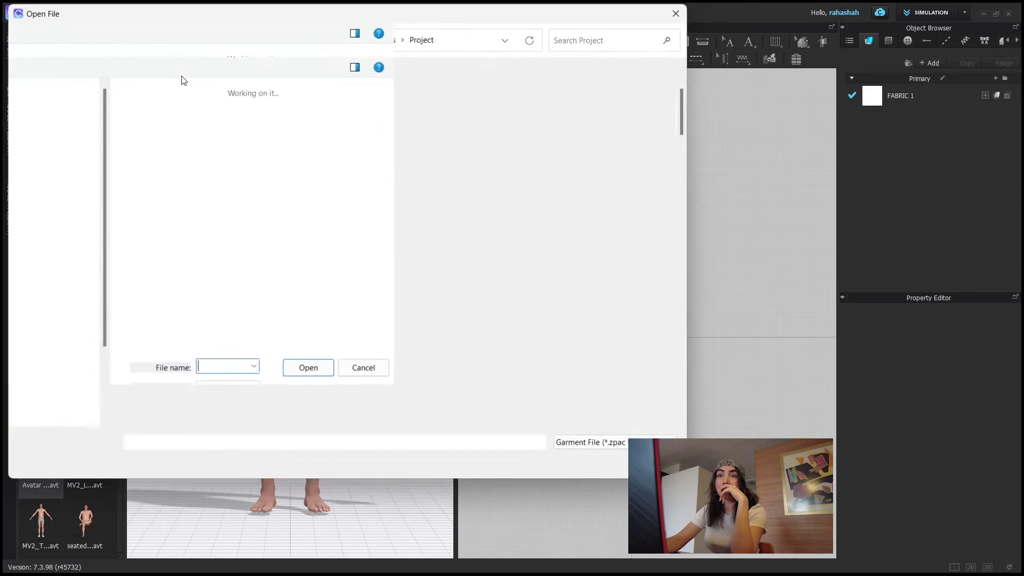
click(235, 114)
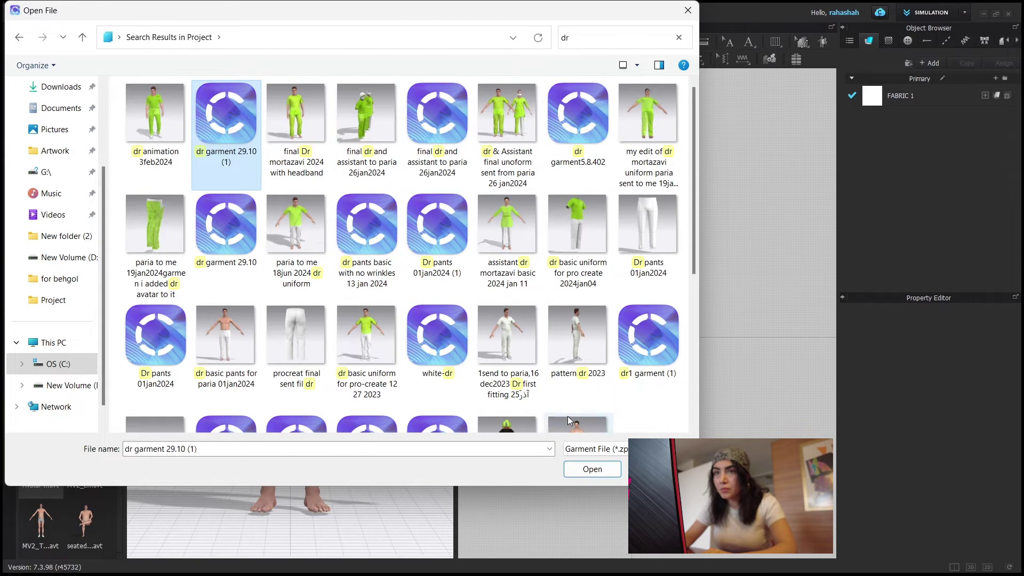
click(578, 469)
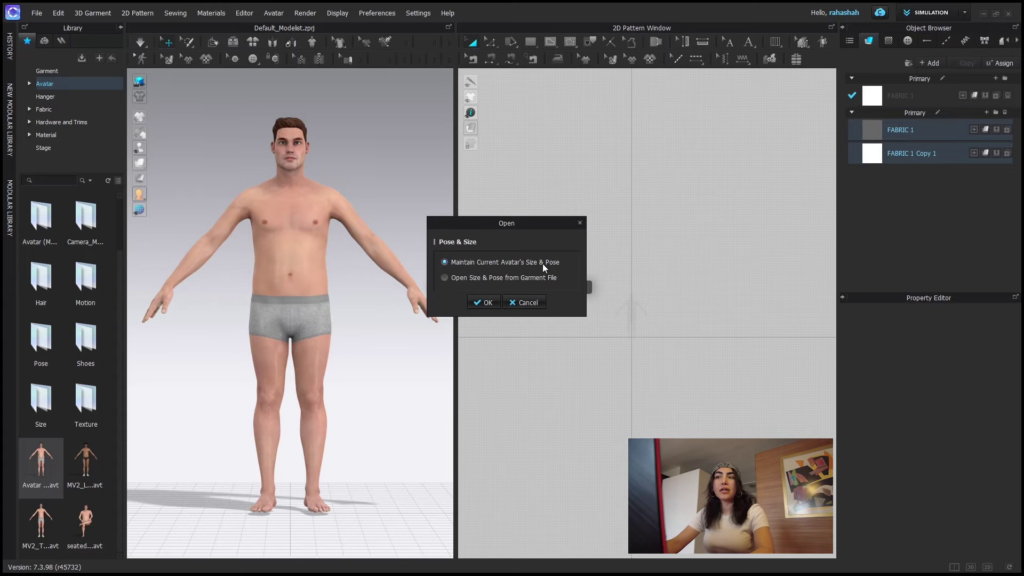
click(491, 303)
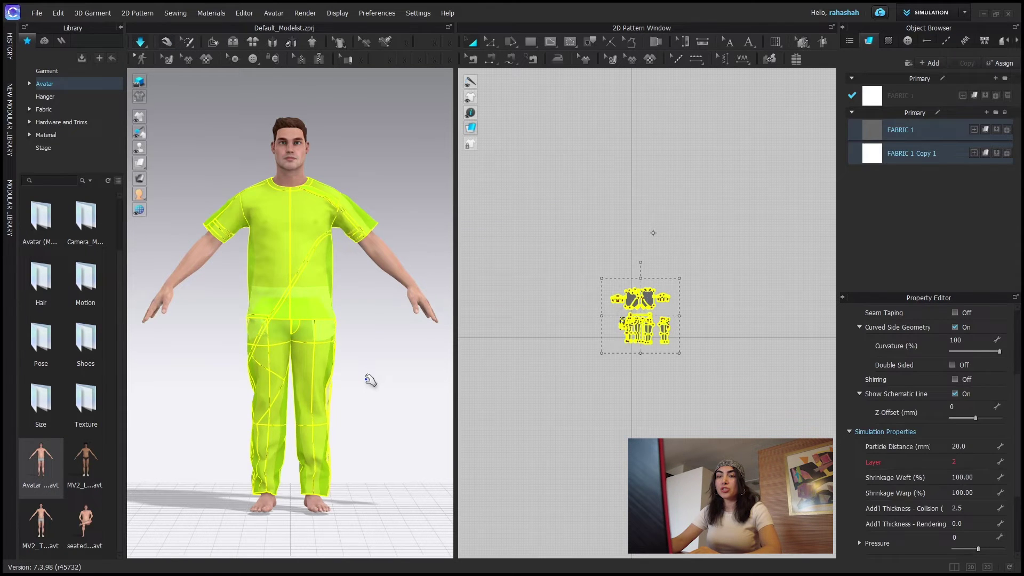
key(w)
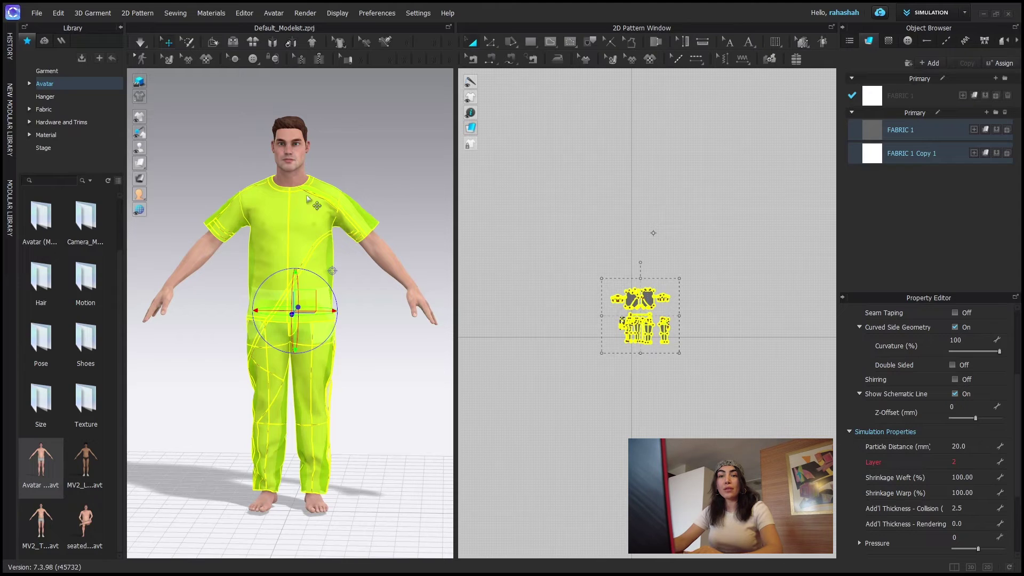
Step: Apply the pose "dr figure pose.pos" to the avatar's full body, changing the pose only and maintaining the avatar size
double_click(38, 345)
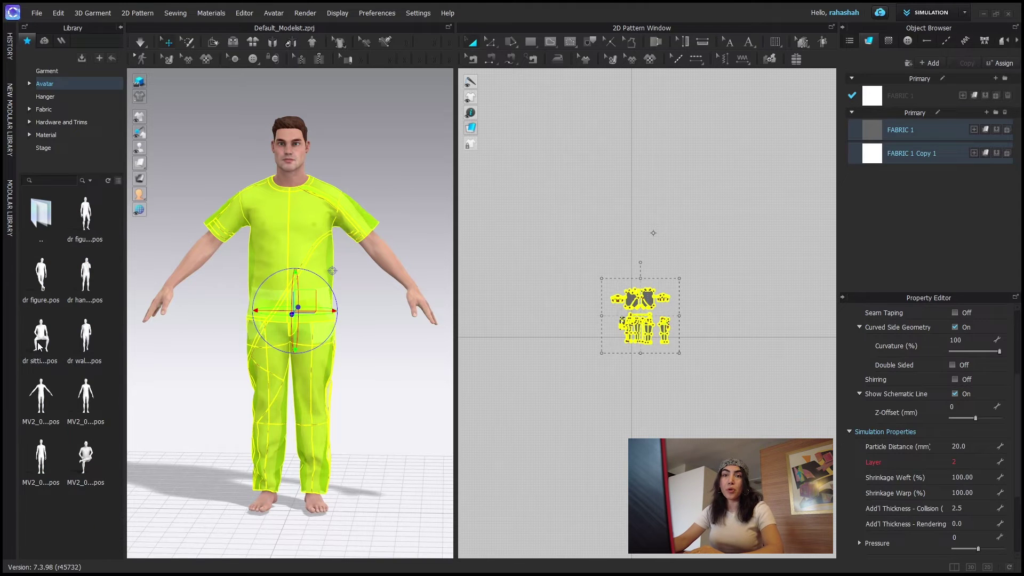
double_click(88, 223)
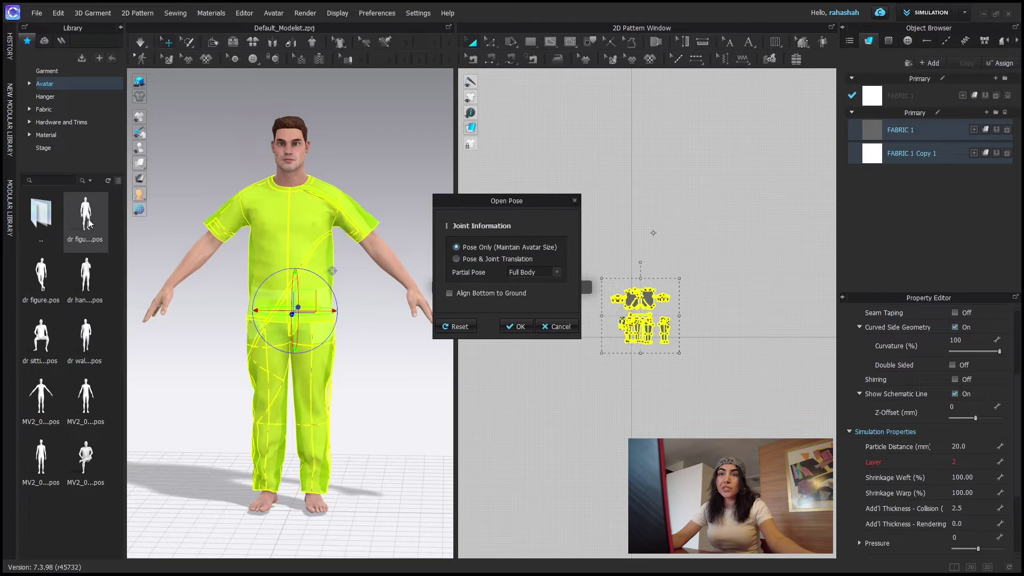
click(520, 328)
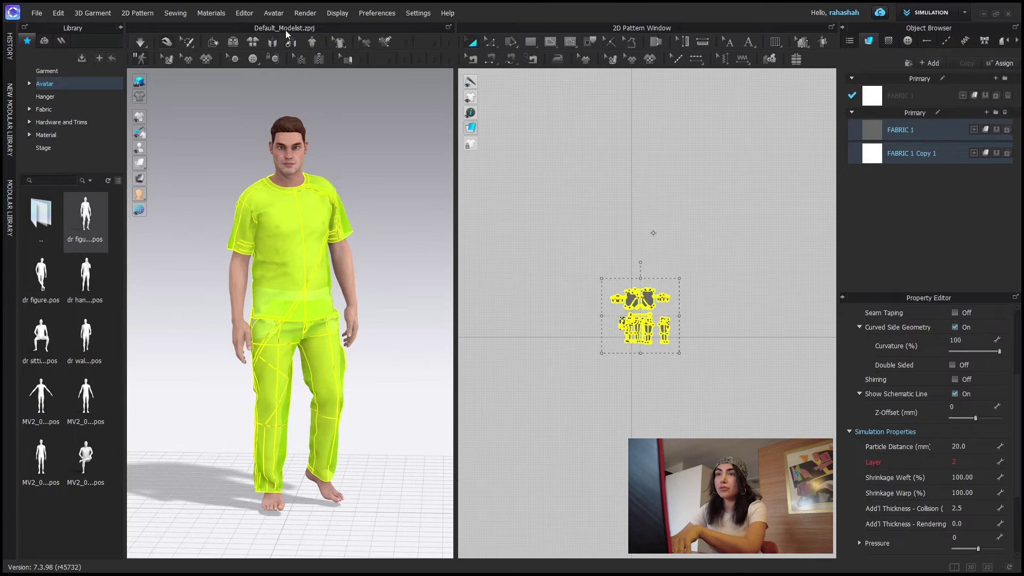
Step: Render the dressed avatar in its walking pose from the current view
click(303, 14)
click(313, 26)
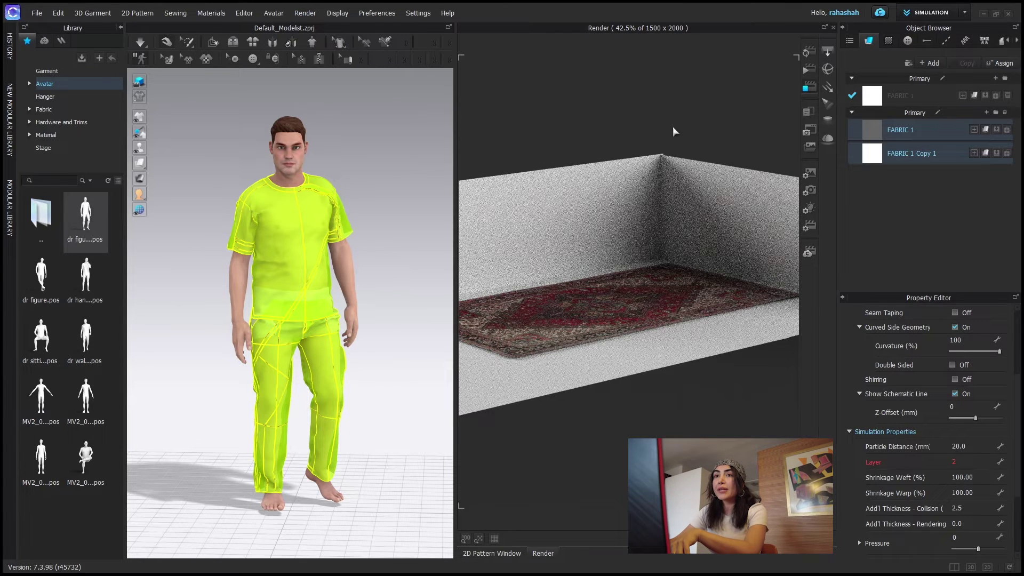
click(804, 52)
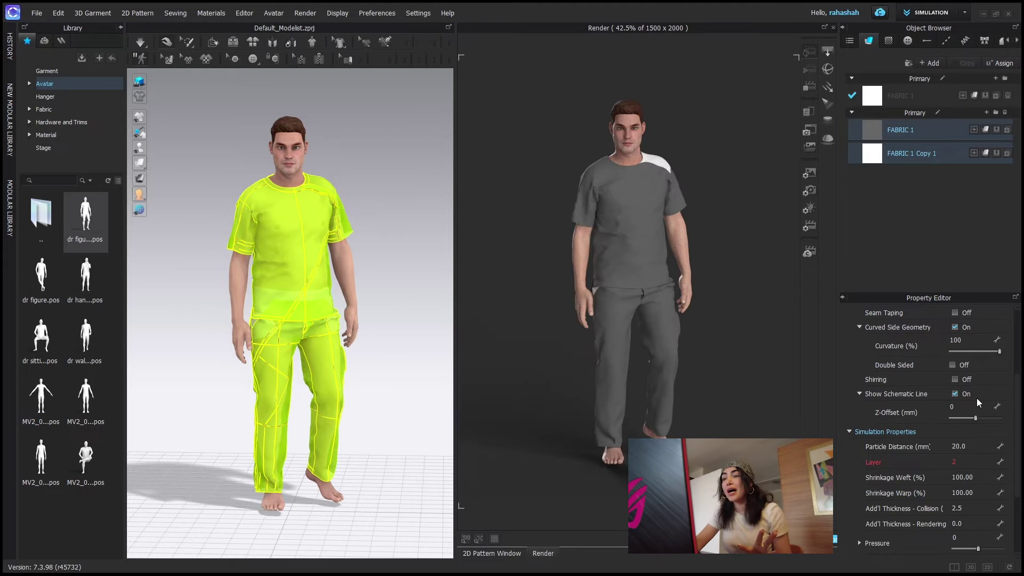
click(833, 28)
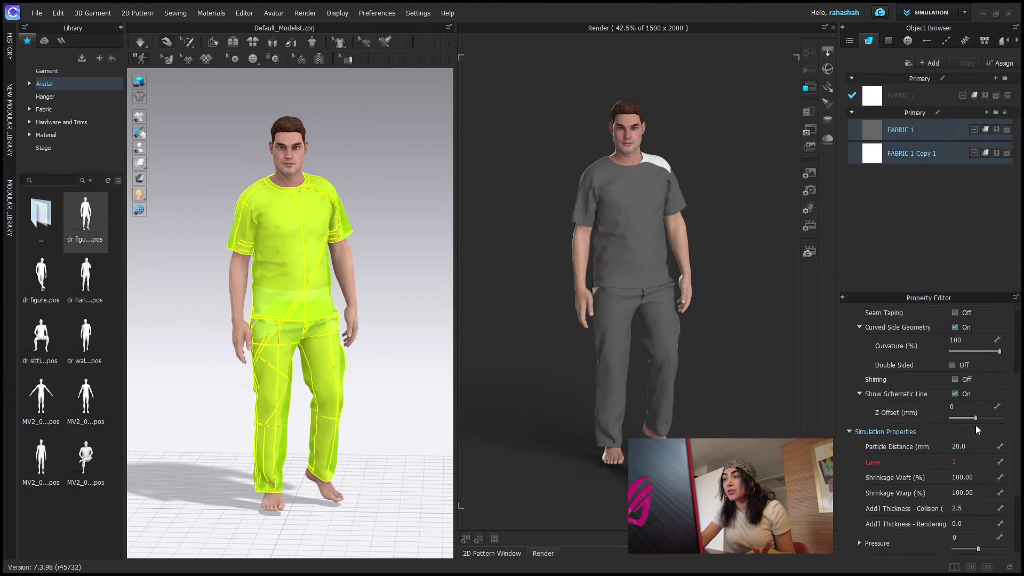
Step: Put the white sneakers "MV2_Sneaker_A.zacs" from the avatar library on the male avatar
double_click(47, 221)
double_click(93, 396)
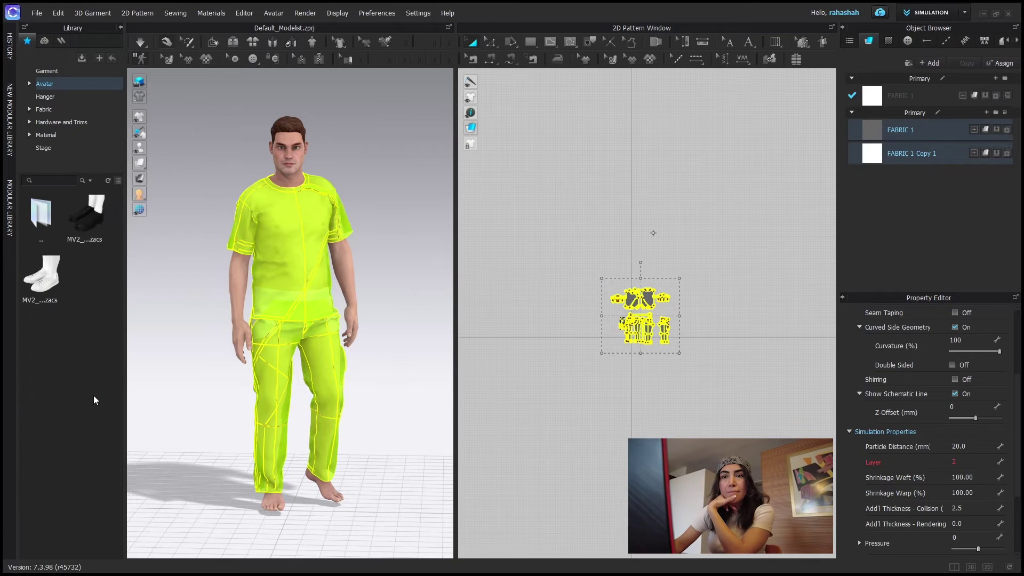
double_click(57, 275)
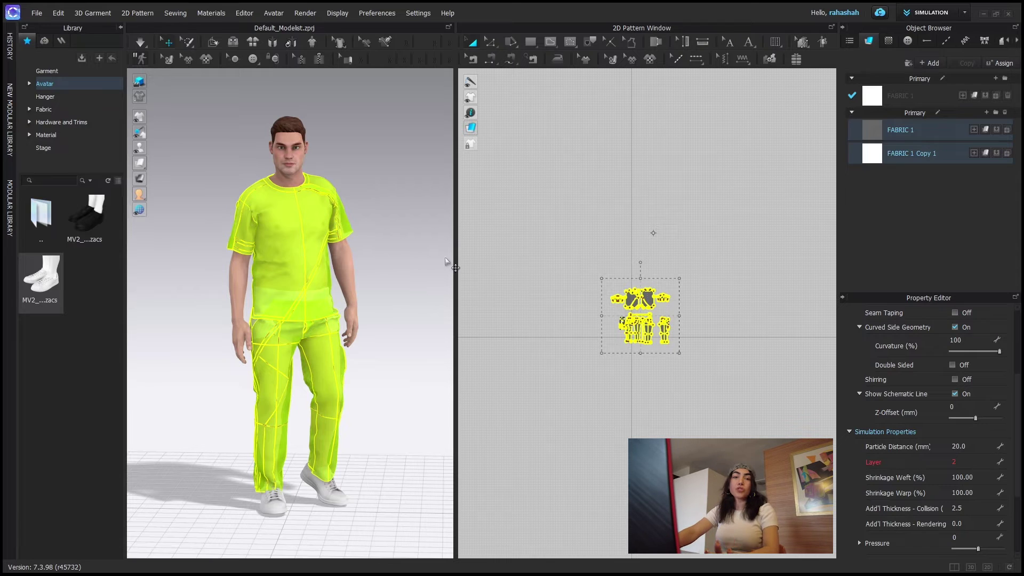
Step: Set the particle distance of all the selected uniform patterns to 5 mm
click(964, 446)
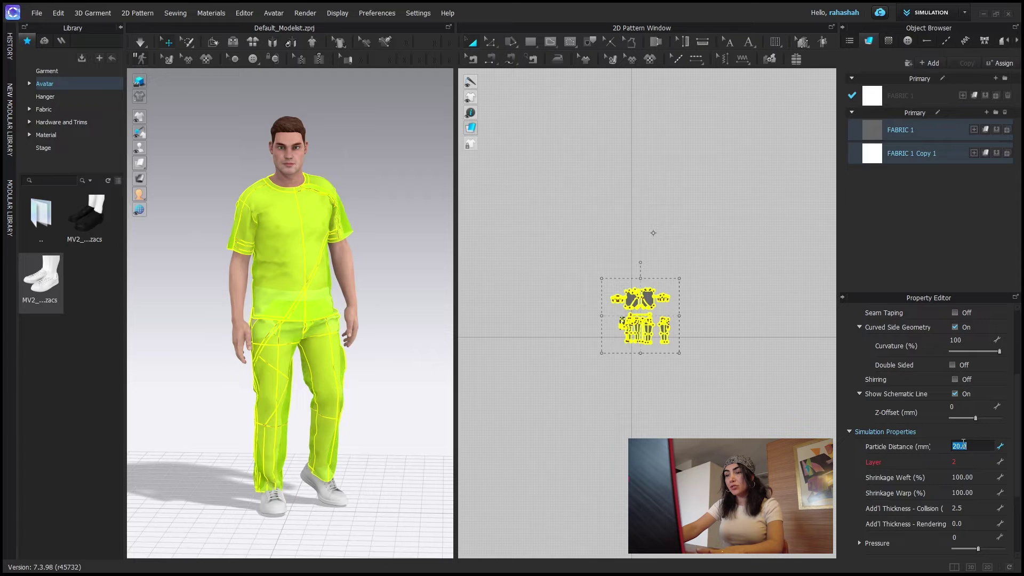
text(5)
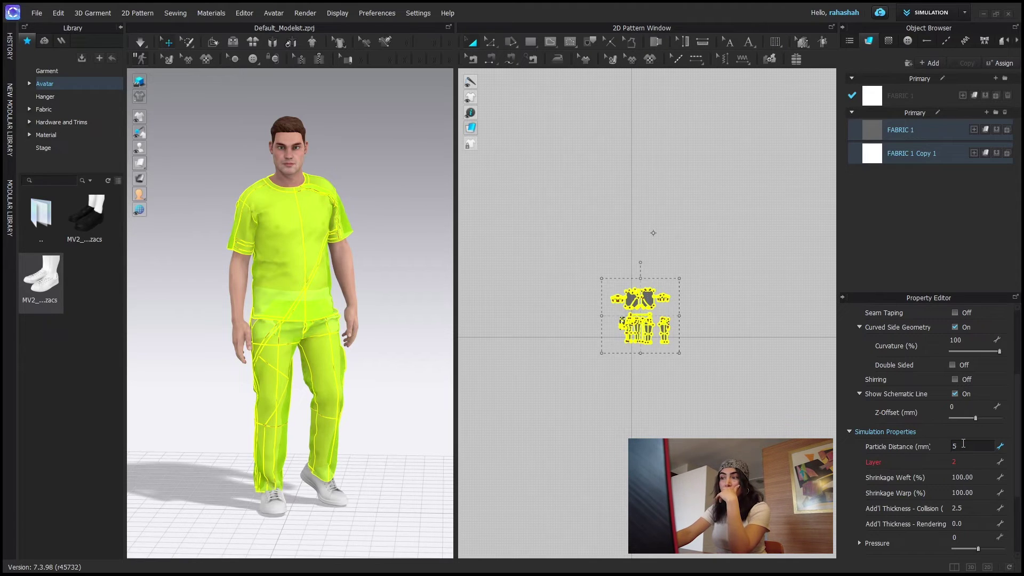
key(Return)
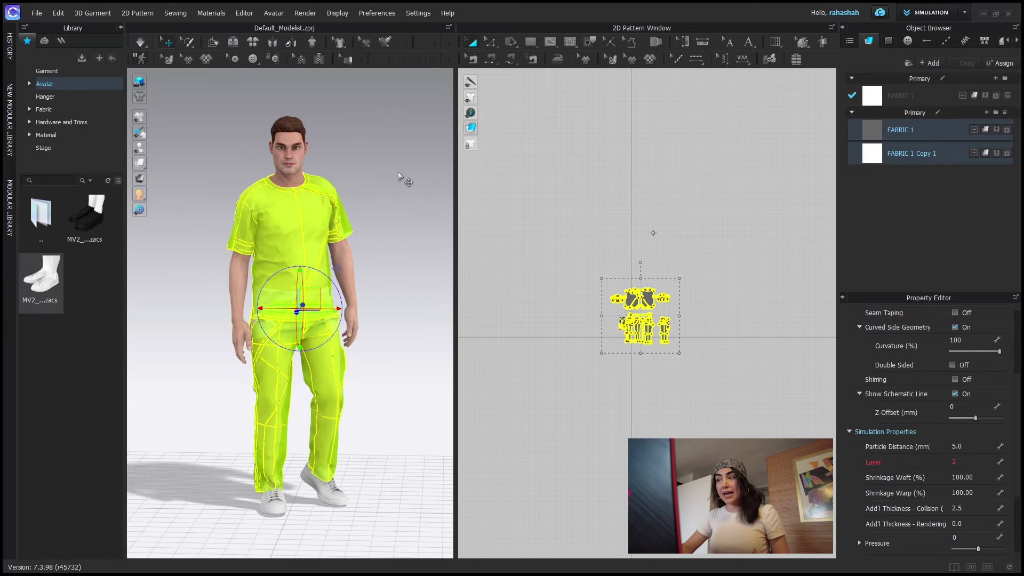
Step: Simulate the refined uniform on the avatar until it drapes, and freeze the garment
key(space)
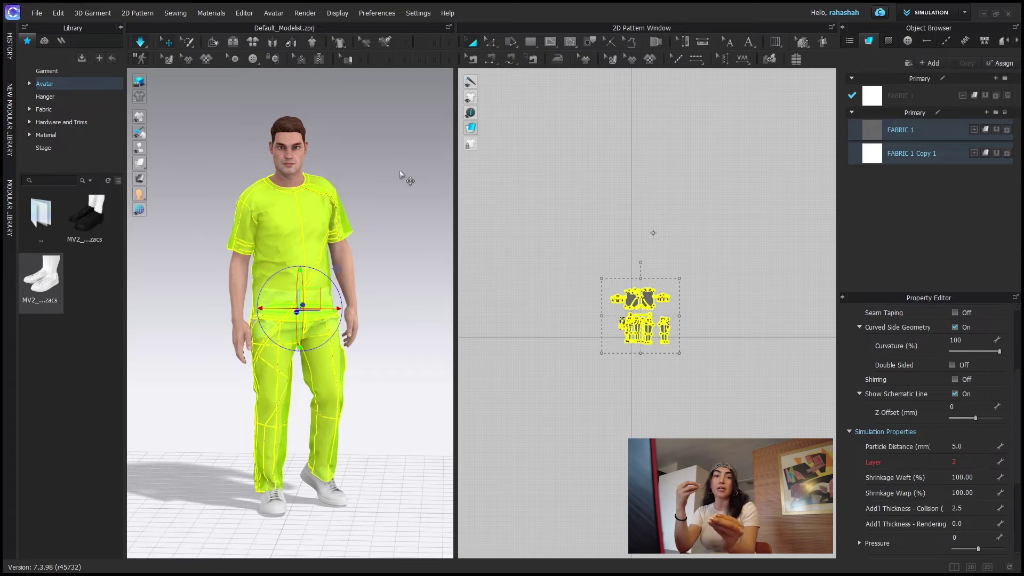
key(q)
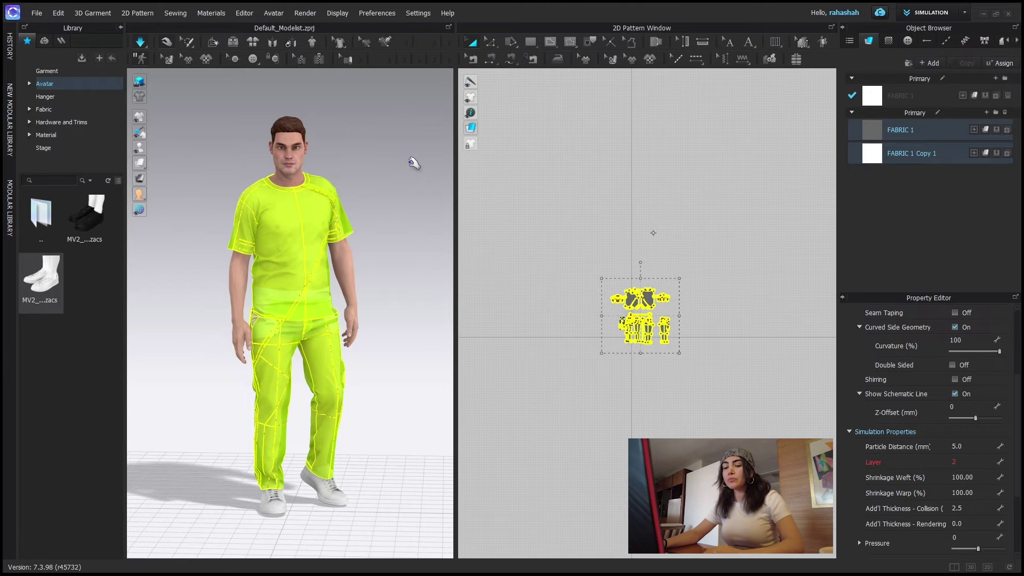
key(space)
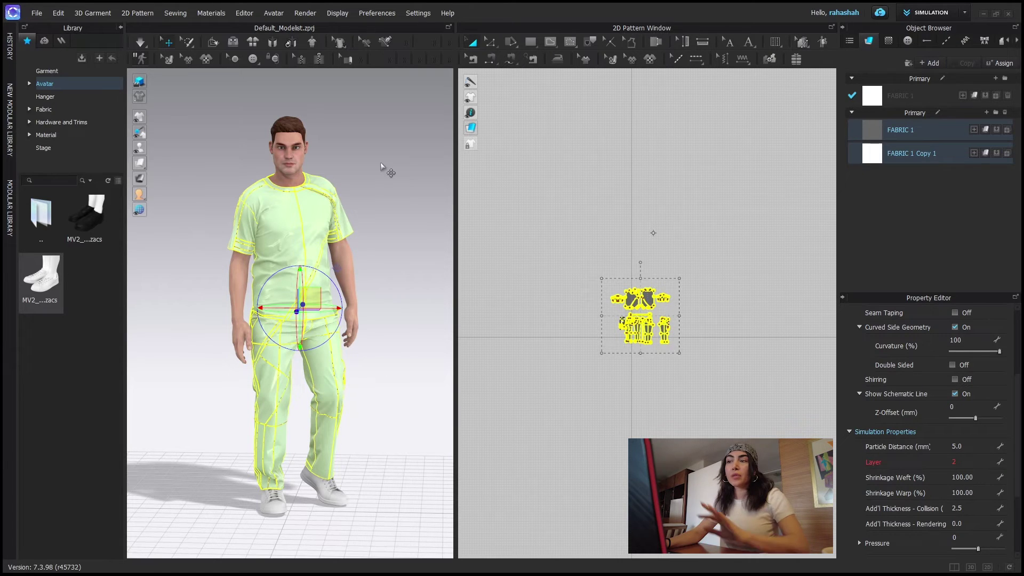
Step: Save the dressed avatar as a new project named "youtube 3 avatar and pose"
click(35, 13)
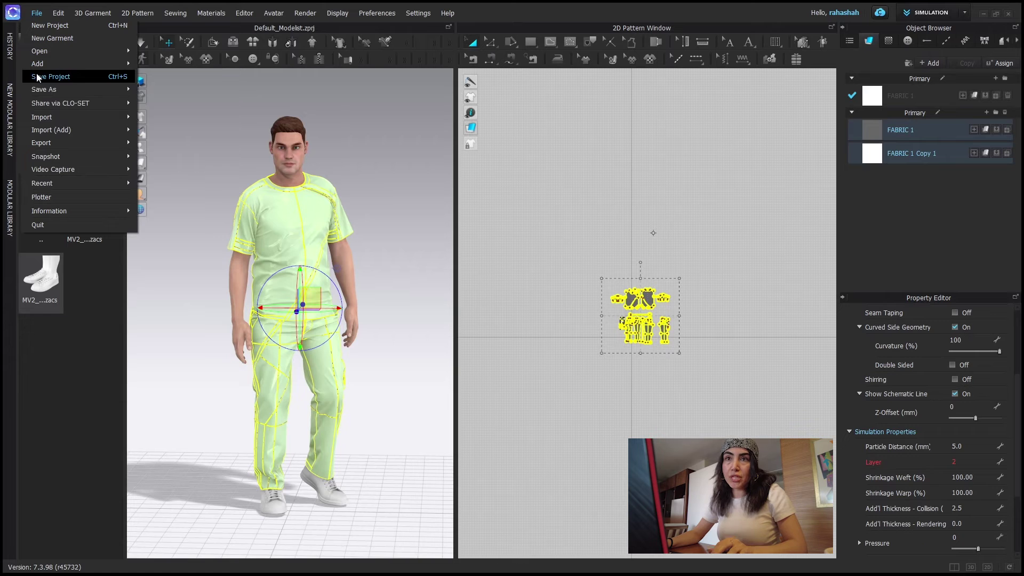
mouse_move(43, 89)
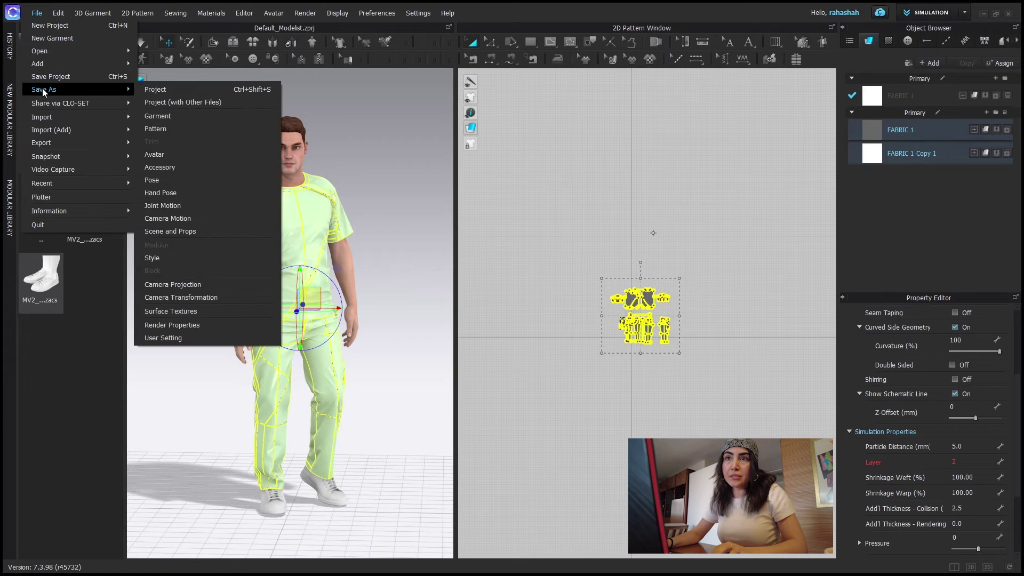
click(158, 89)
text(youtube)
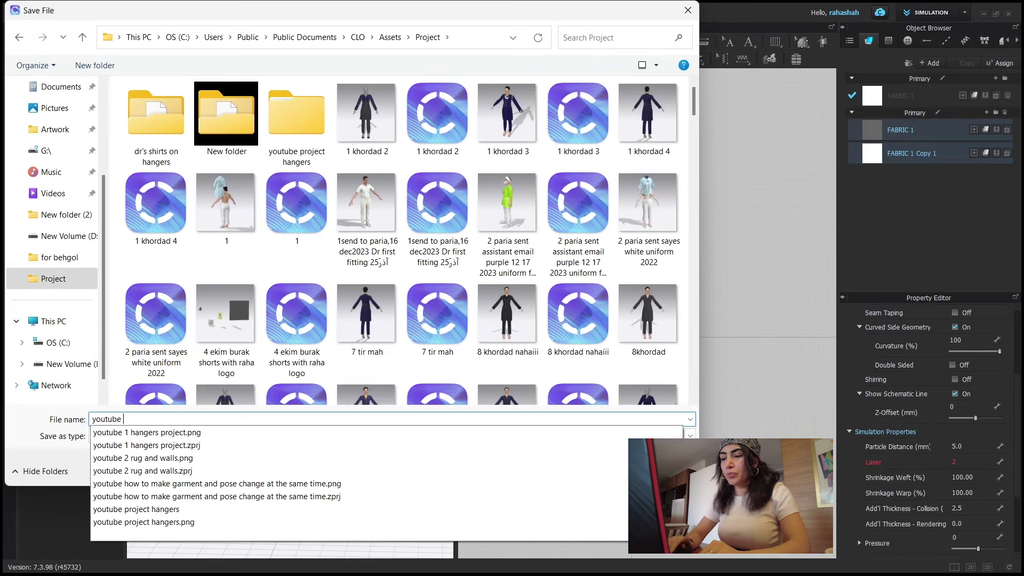
text( avatar and pose)
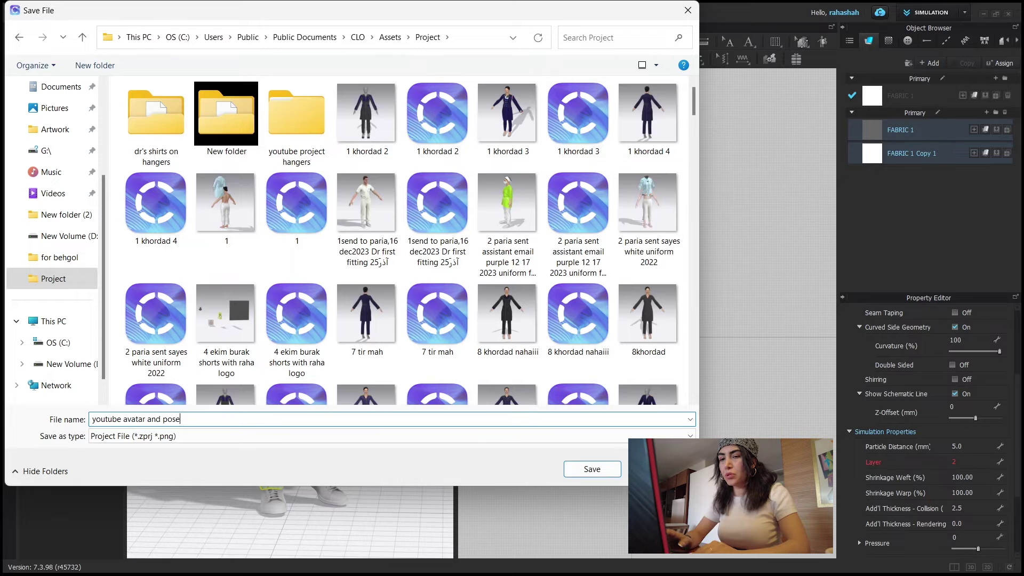
click(122, 420)
text(3)
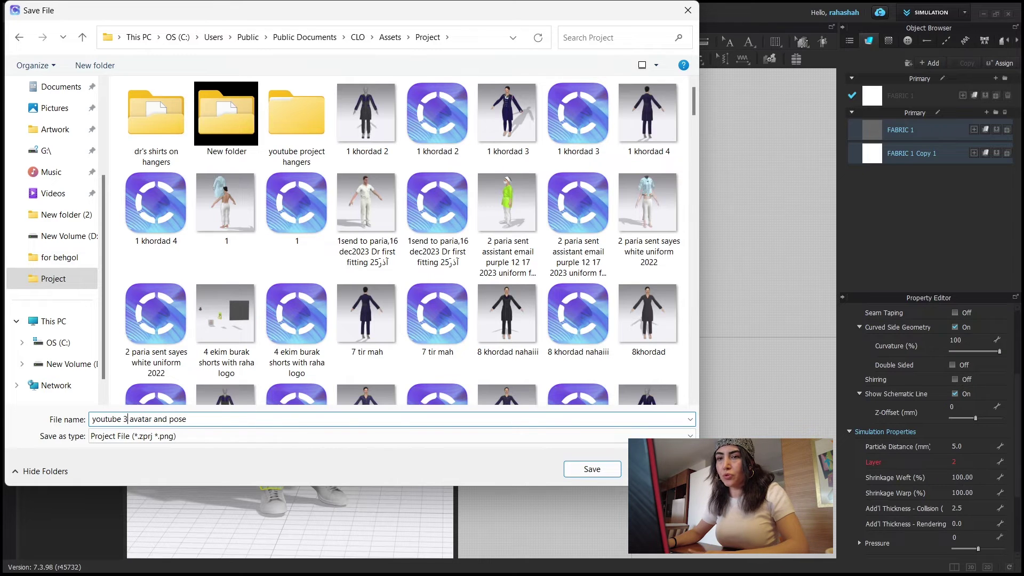
click(576, 468)
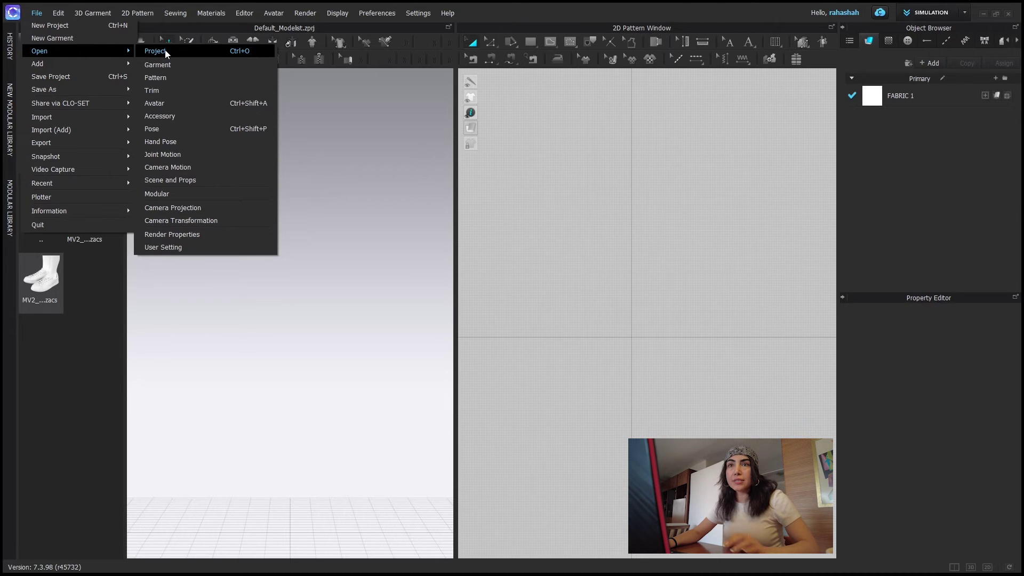
Step: Open the project "youtube 2 rug and walls" and freeze all its patterns
click(165, 51)
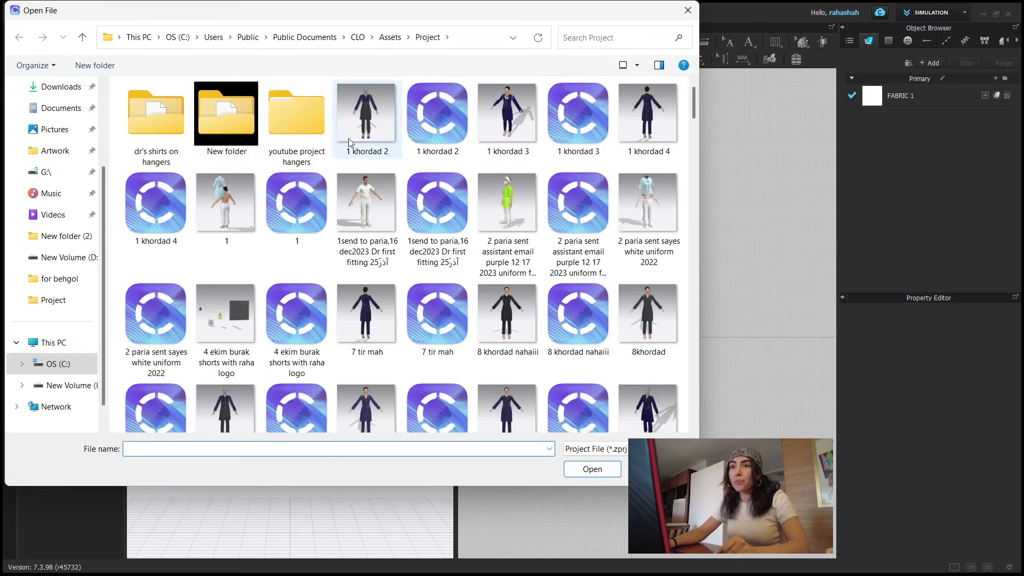
click(586, 33)
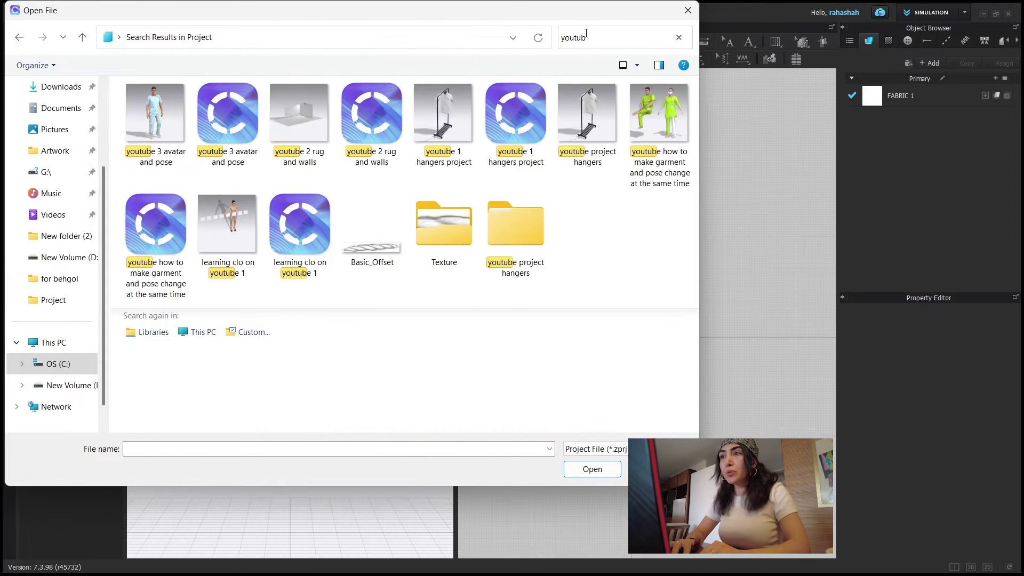
click(302, 126)
click(597, 468)
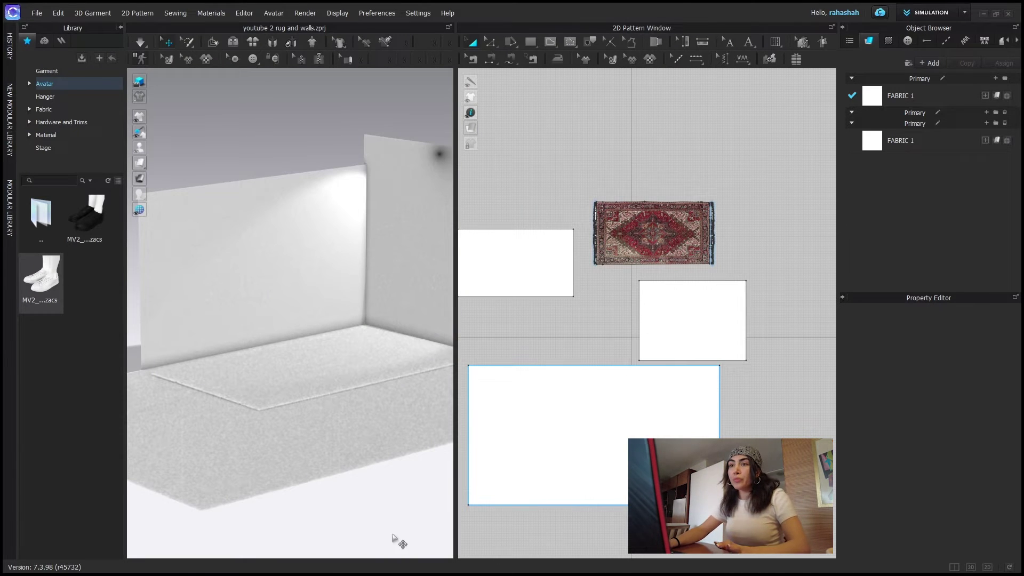
key(ctrl+a)
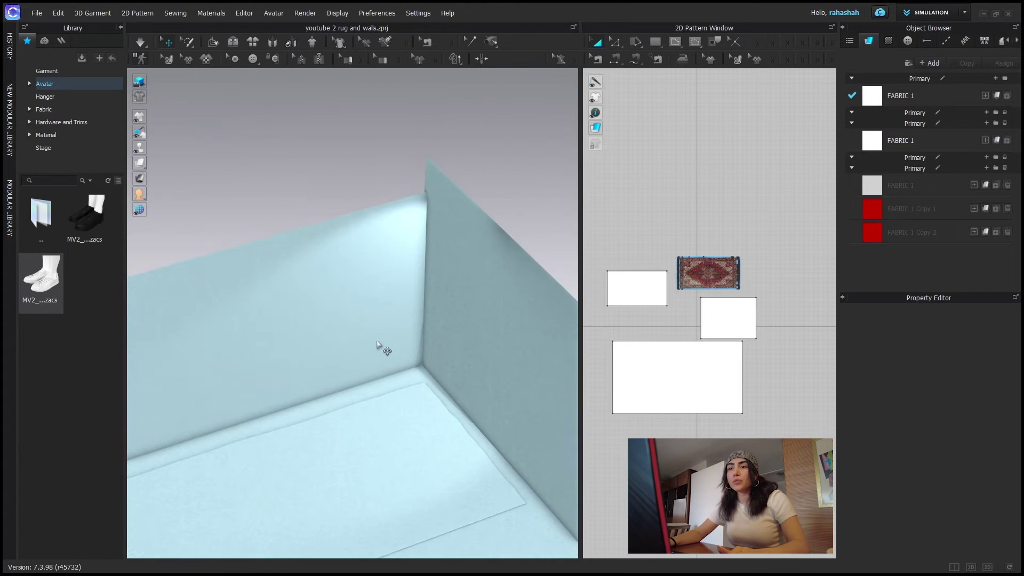
Step: Add the project "youtube 1 hangers project" to the room scene, including its garment, avatar and render properties
click(37, 13)
mouse_move(114, 64)
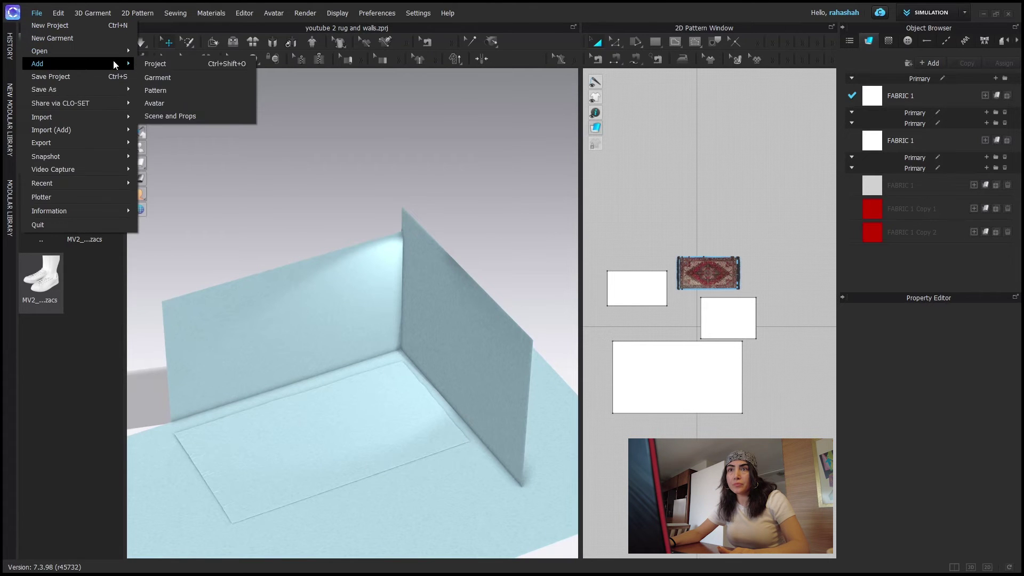
click(154, 62)
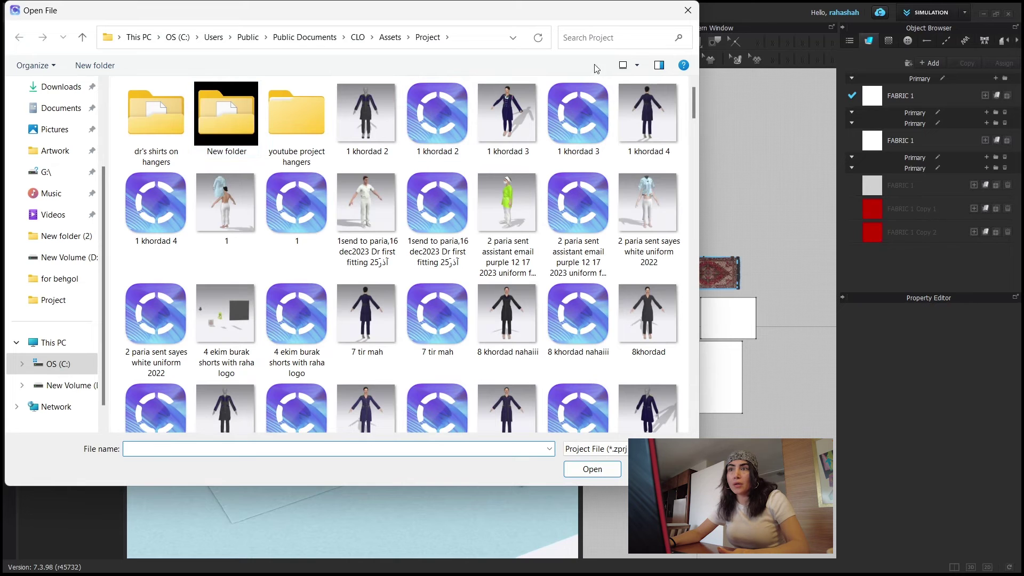
click(589, 39)
text(yo)
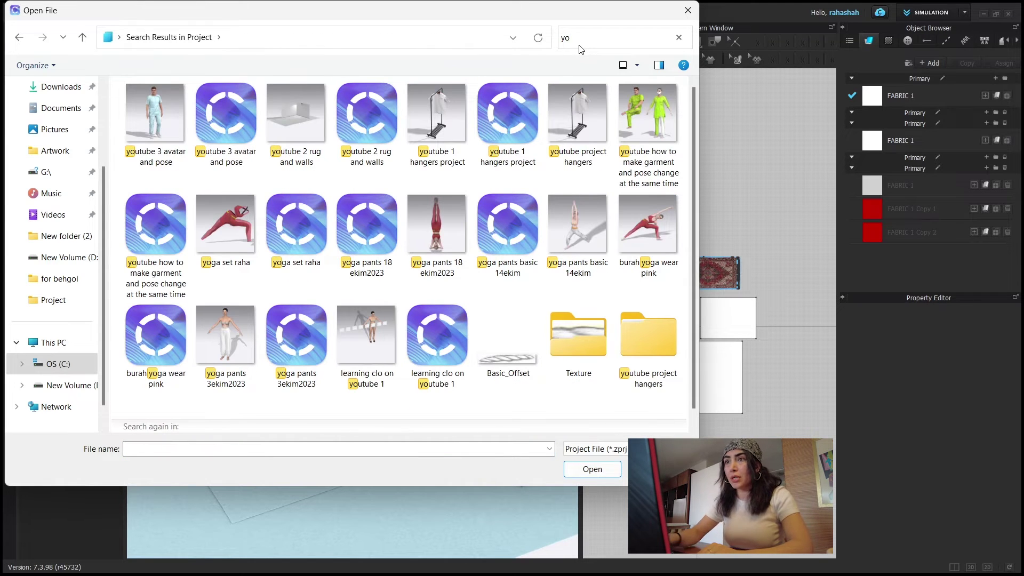
click(499, 116)
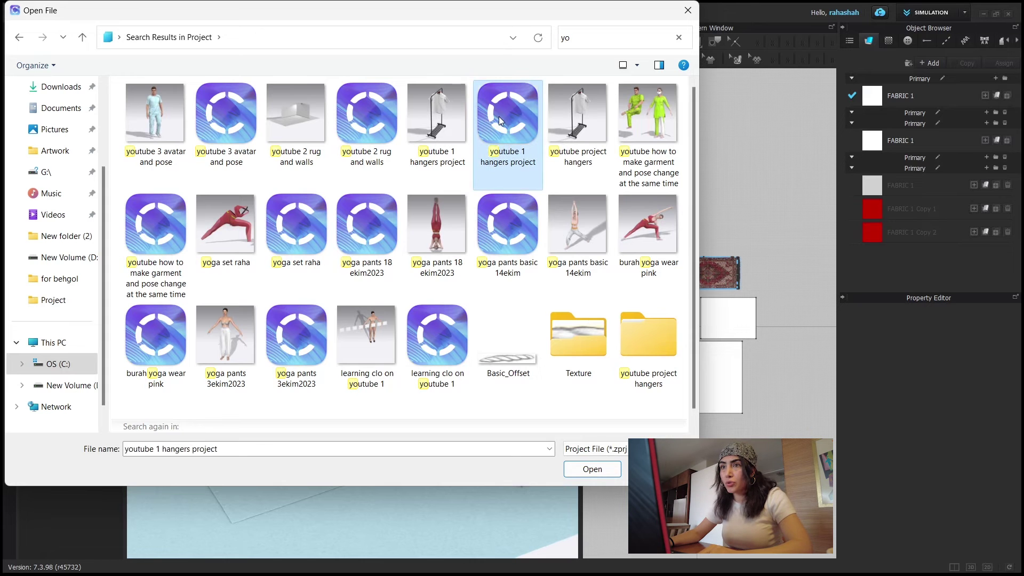
click(591, 470)
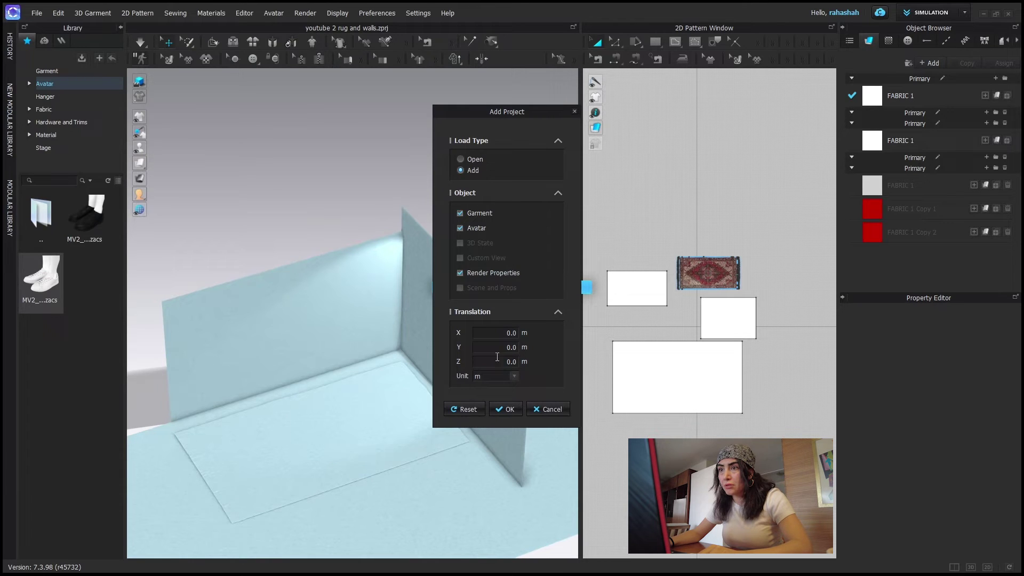
click(503, 408)
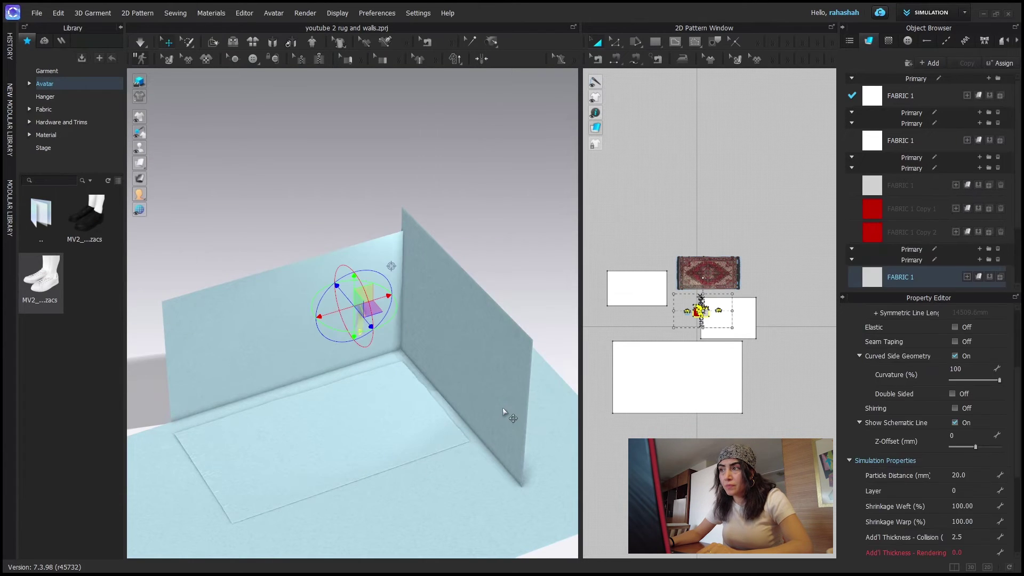
Step: Select all faces of the clothes rack together with the hanger and every pattern of the hanging shirt
right_drag(375, 354, 493, 340)
drag(683, 293, 714, 330)
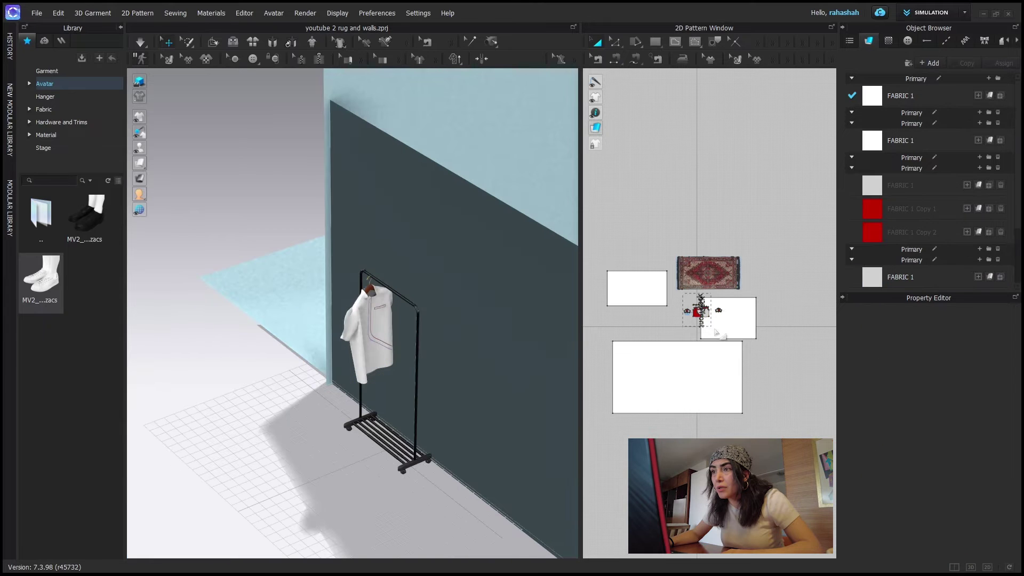
click(699, 312)
scroll(713, 315, up, 4)
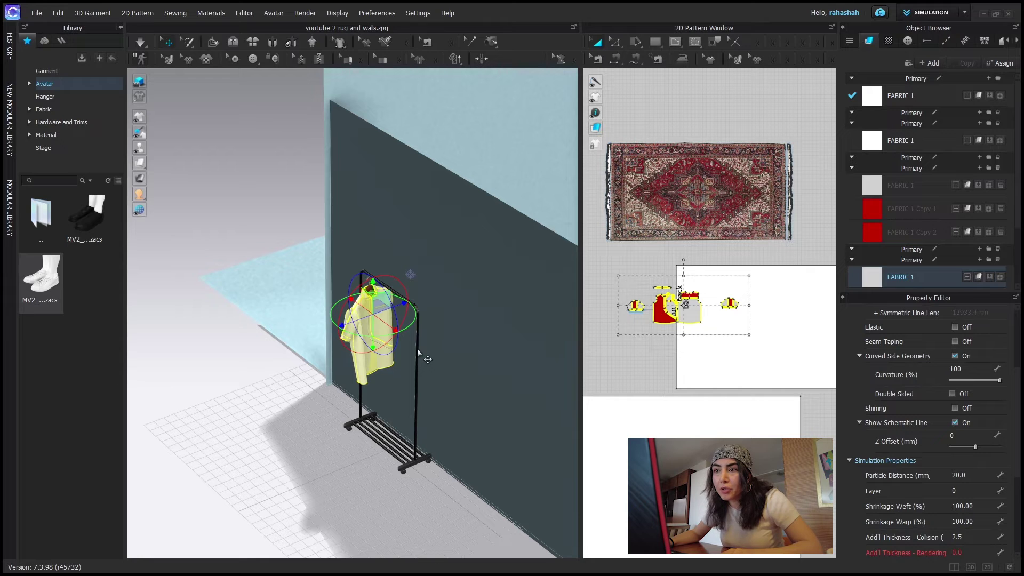
key(space)
right_click(412, 305)
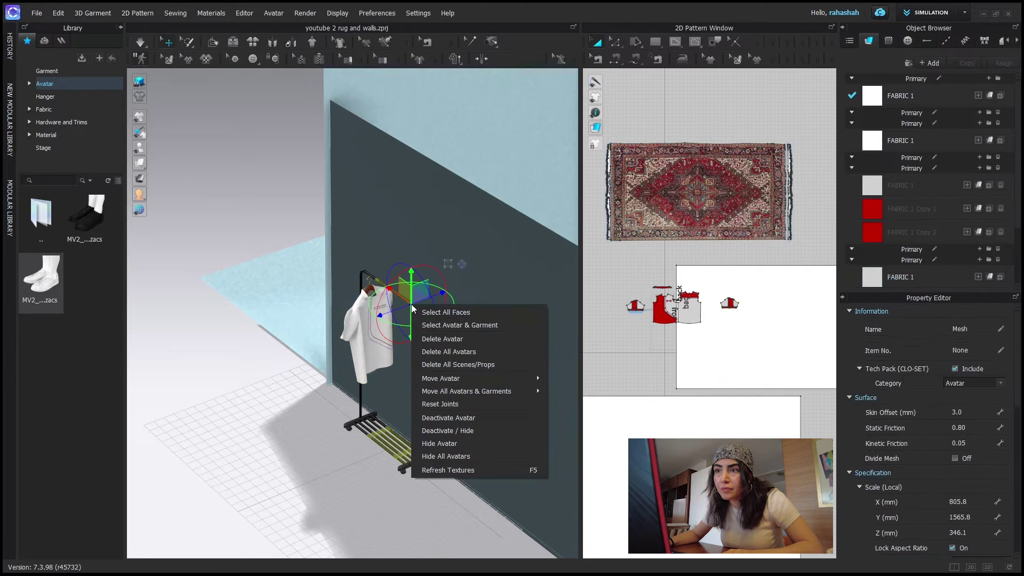
click(427, 316)
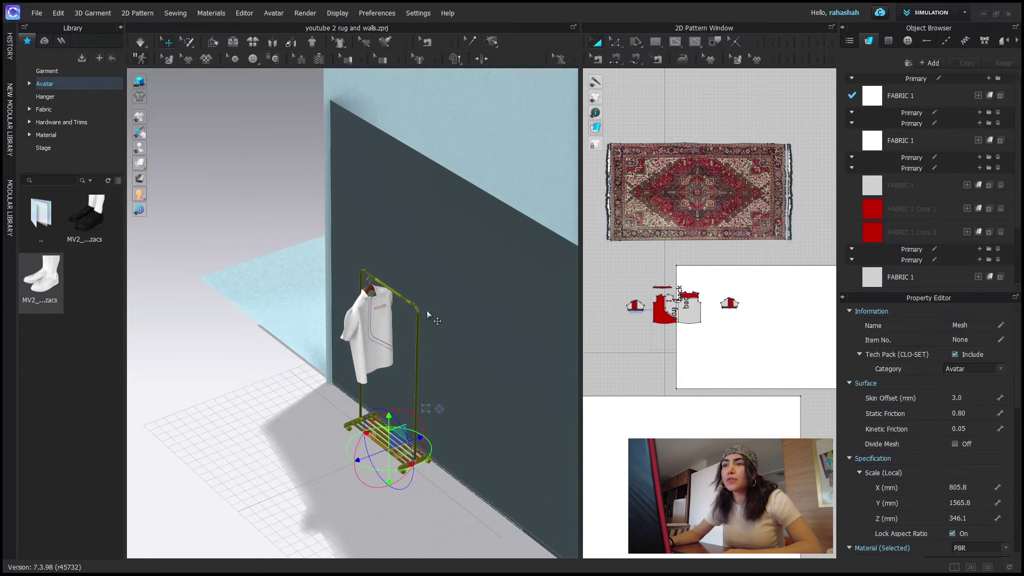
shift+click(369, 293)
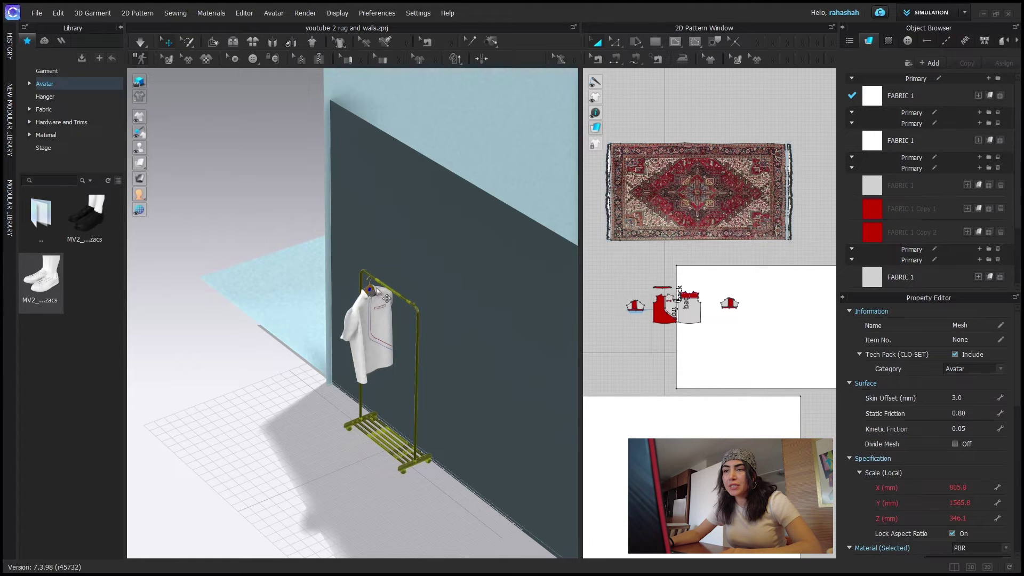
drag(618, 273, 753, 345)
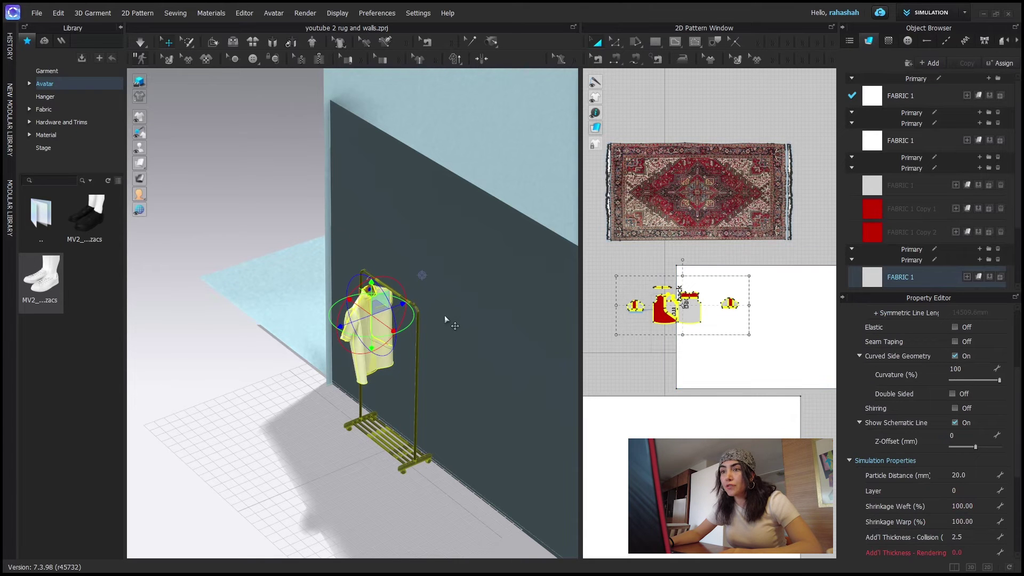
Step: Move the selected rack, hanger and shirt inside the room, close to the corner of the two walls
drag(401, 305, 525, 260)
right_drag(525, 260, 433, 279)
right_drag(457, 308, 423, 219)
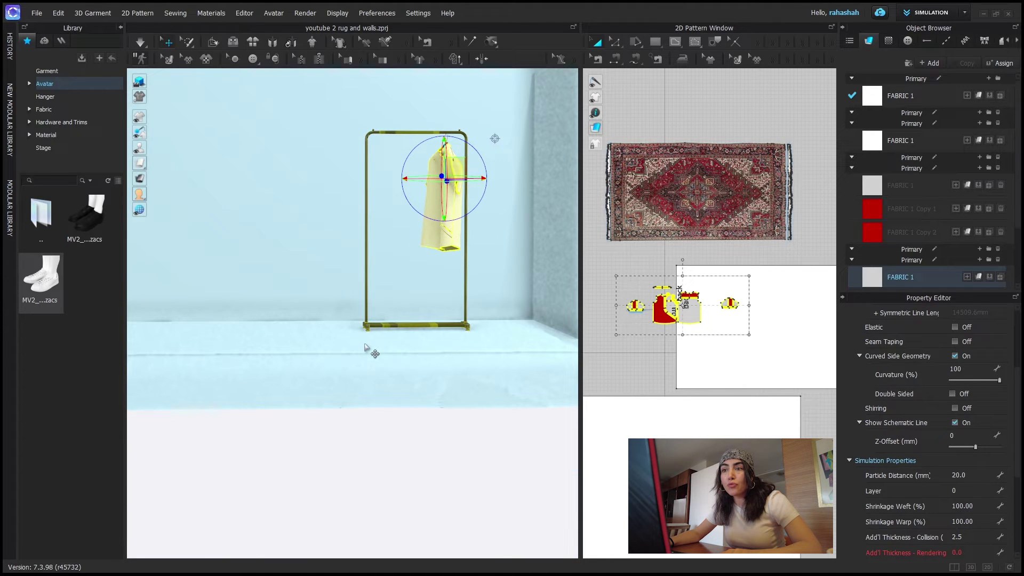
right_drag(435, 157, 446, 143)
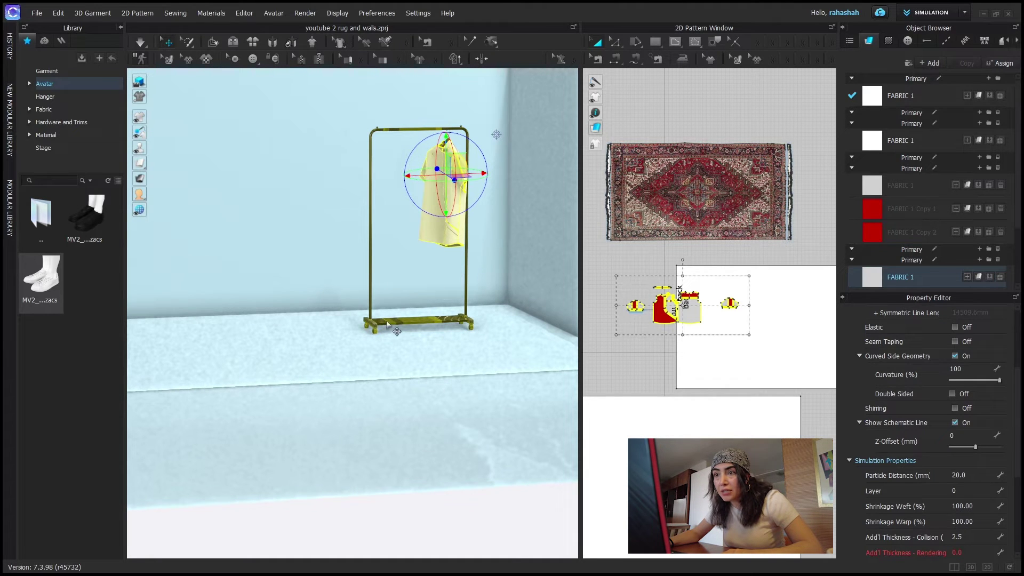
Step: Check the rack's wheels from below the floor and raise the rack, hanger and shirt so the wheels stand on the floor
right_drag(427, 253, 466, 233)
scroll(465, 234, down, 2)
middle_drag(466, 233, 331, 277)
scroll(478, 272, down, 2)
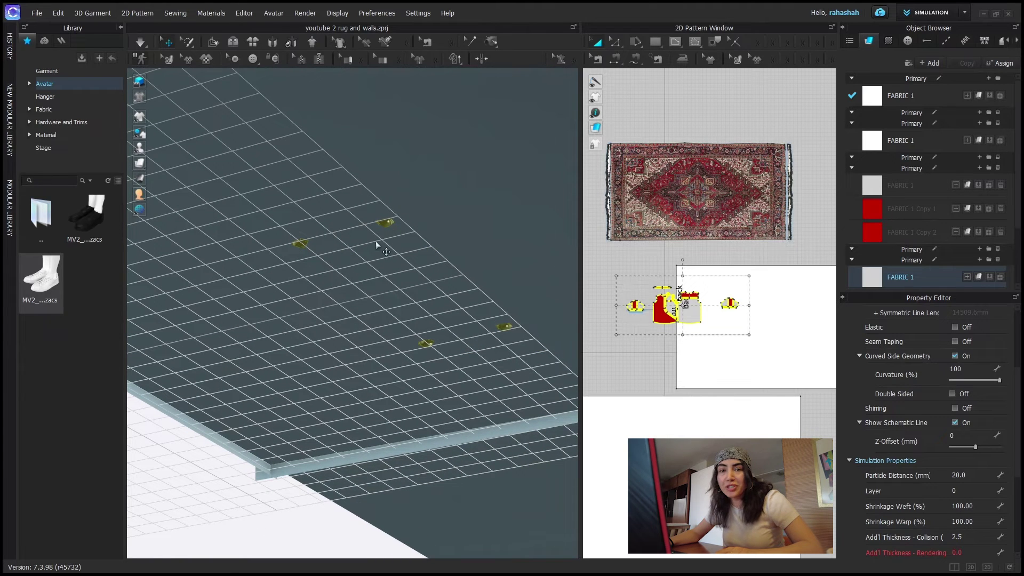
key(2)
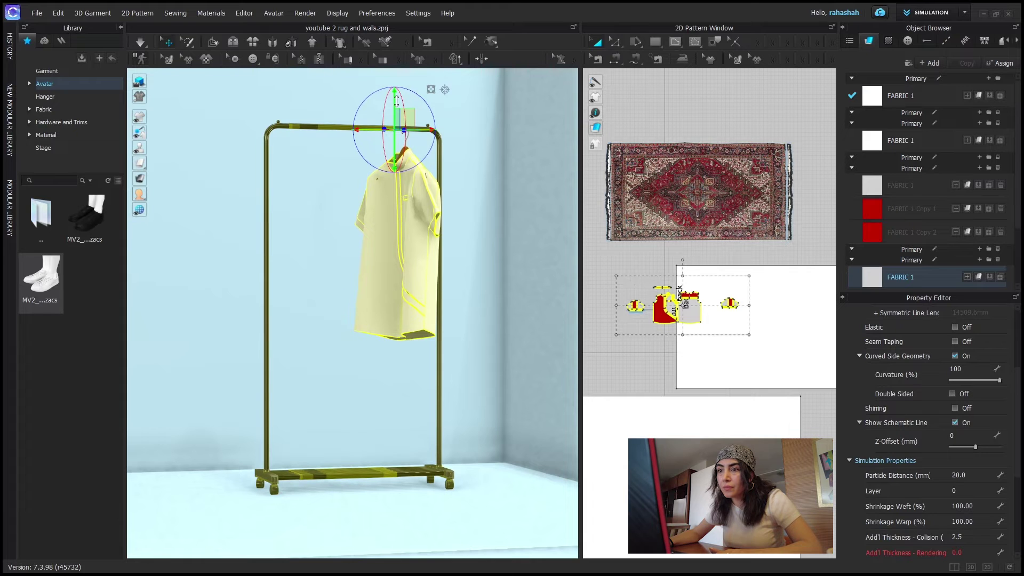
right_drag(405, 189, 385, 186)
right_drag(386, 276, 331, 278)
Step: Add the project "youtube 3 avatar and pose" to the scene, including its garment, avatar and render properties
click(37, 13)
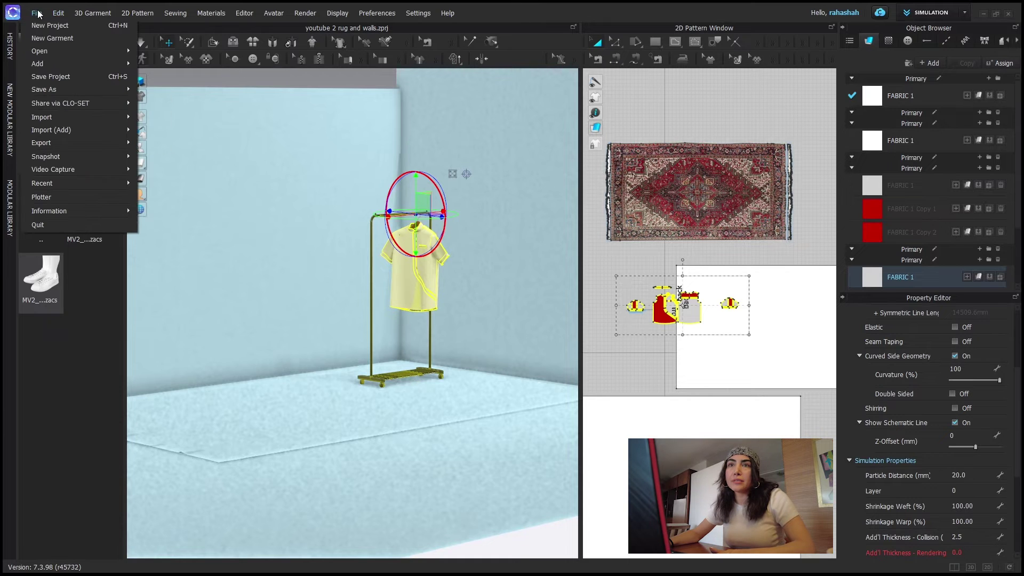
mouse_move(53, 50)
click(172, 59)
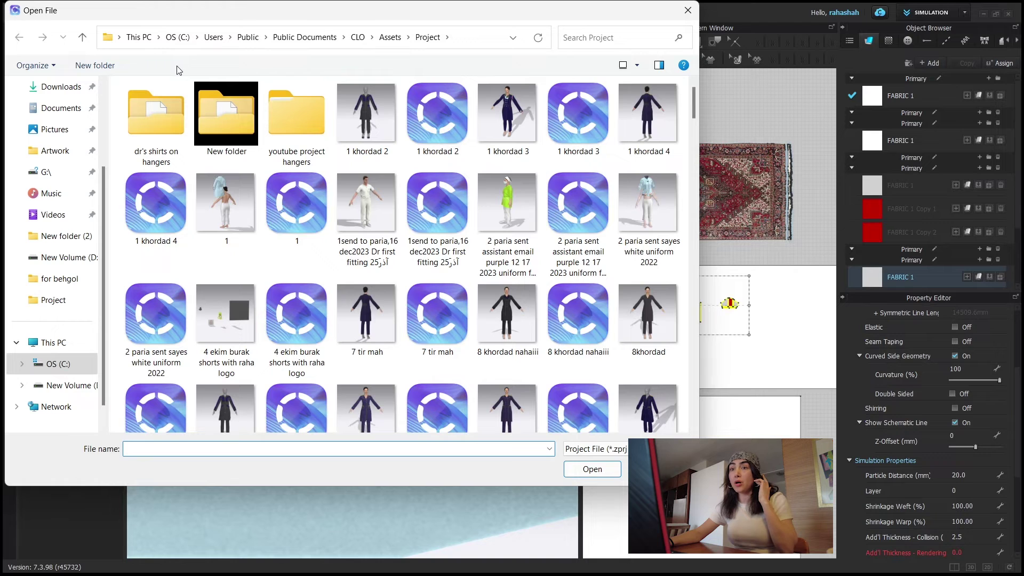
click(603, 38)
text(y)
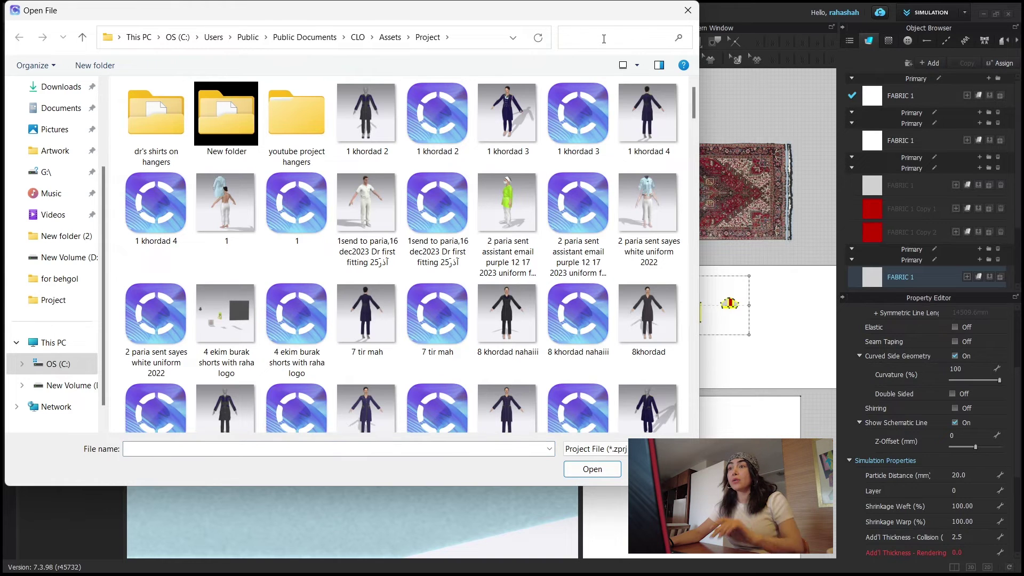
text(outube)
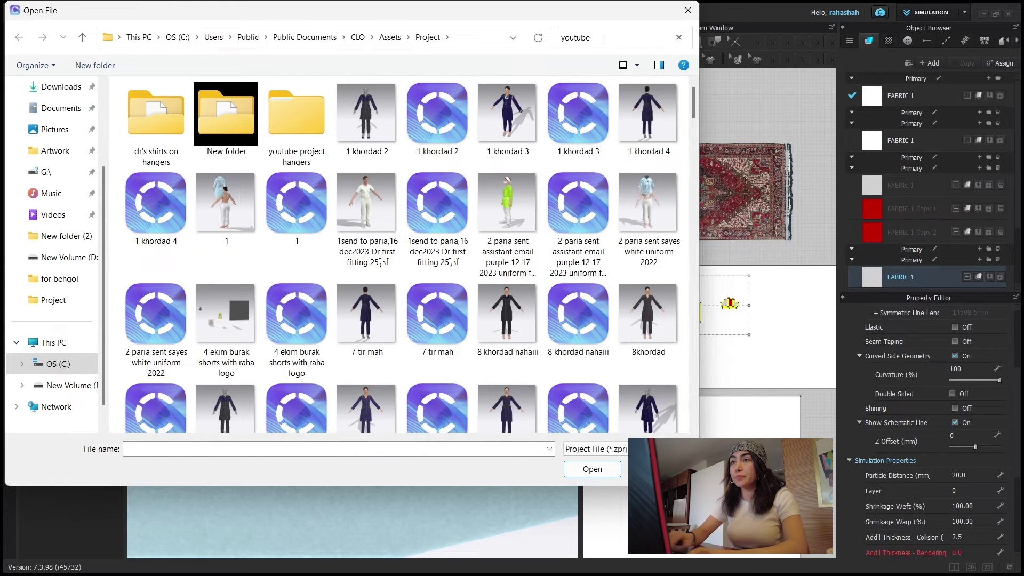
click(236, 117)
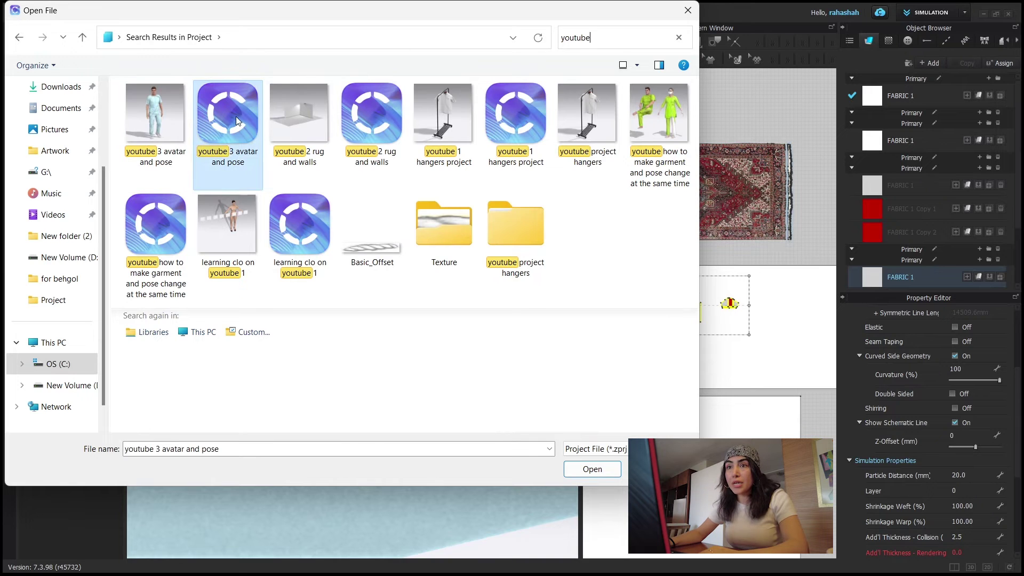
click(593, 470)
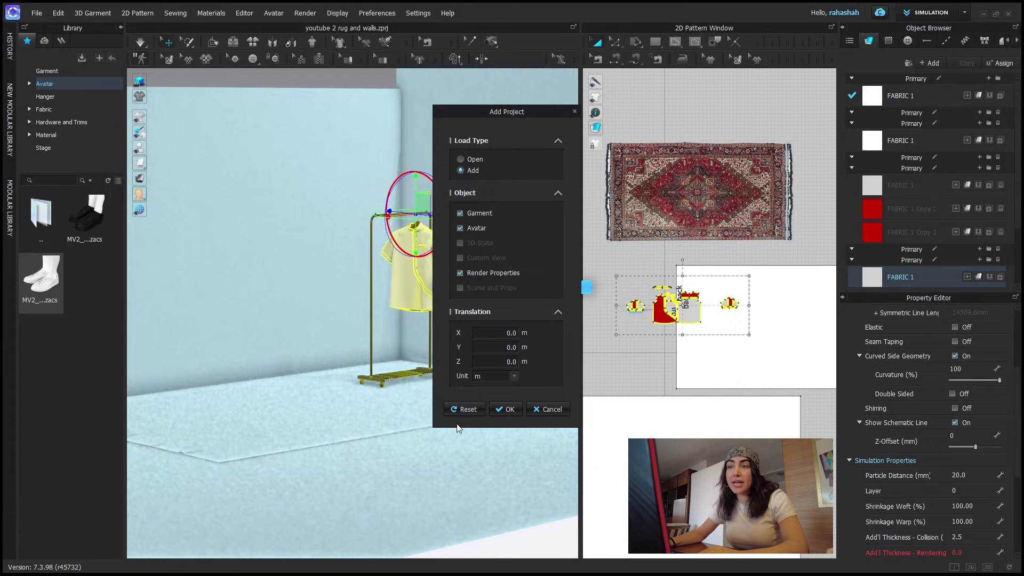
click(506, 409)
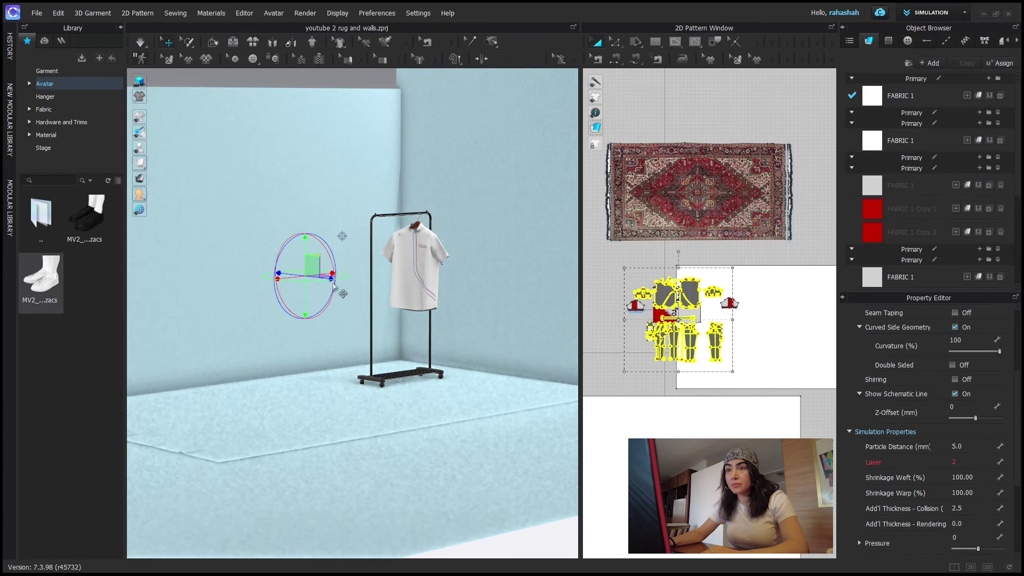
Step: Locate the added uniformed avatar outside the room behind the wall and select the whole avatar, including its hair and shoes
right_drag(333, 286, 313, 256)
drag(338, 268, 456, 314)
right_drag(442, 336, 516, 335)
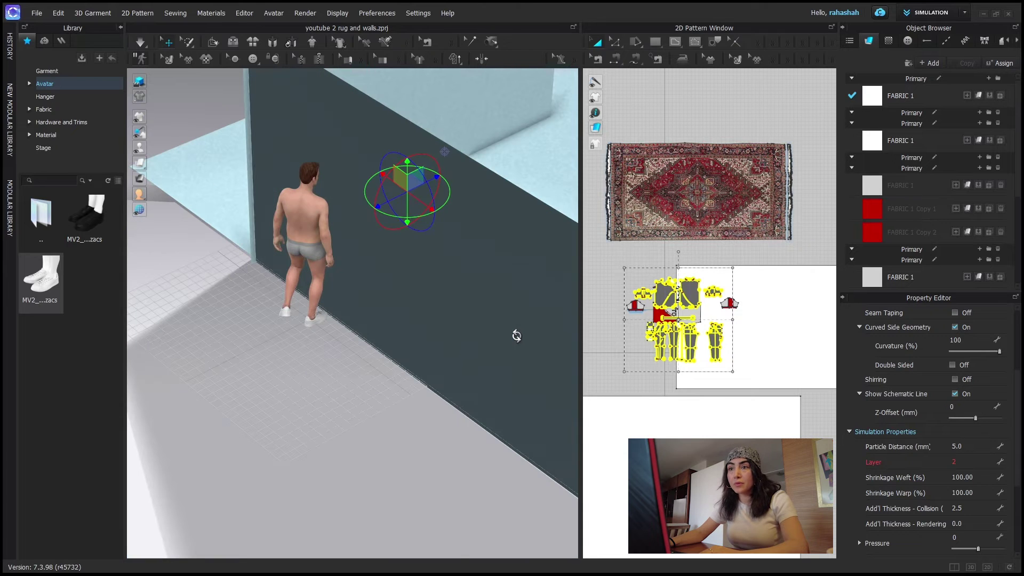
click(323, 238)
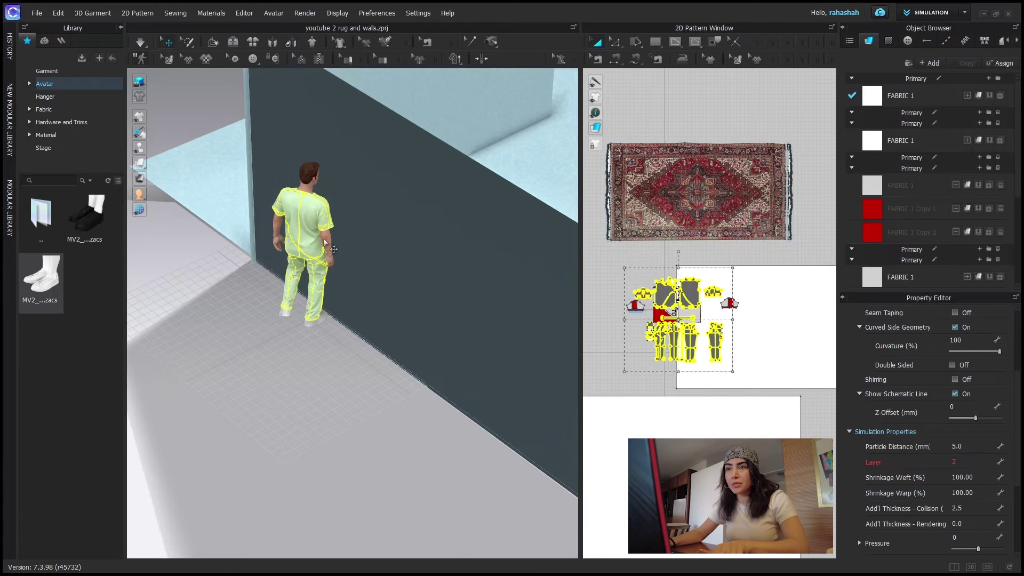
right_click(311, 188)
click(347, 192)
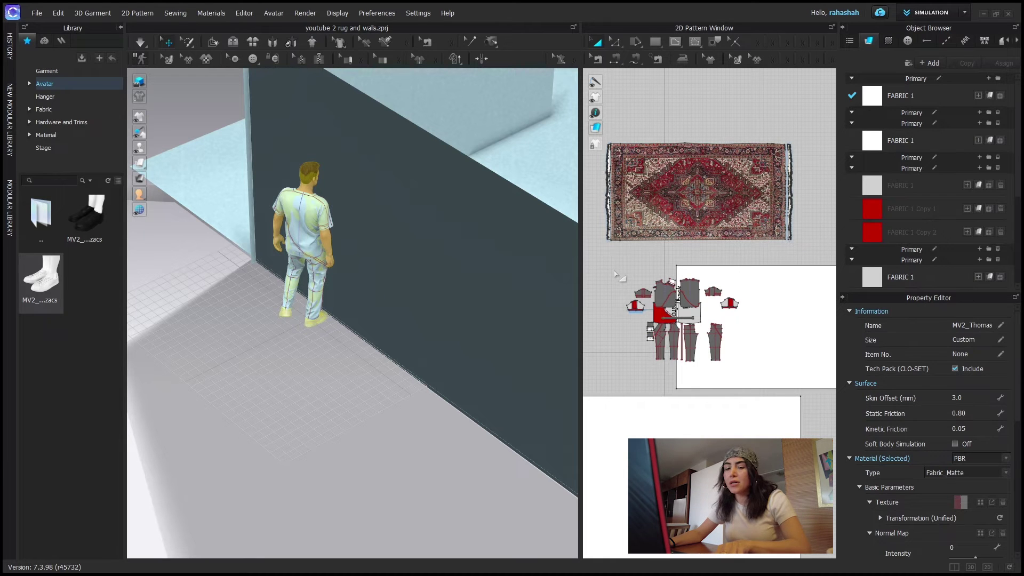
Step: Separate the uniform's 2D patterns from the hanging shirt's patterns by moving them to the empty area beside the rug pattern
key(ctrl+a)
key(ctrl+c)
key(ctrl+v)
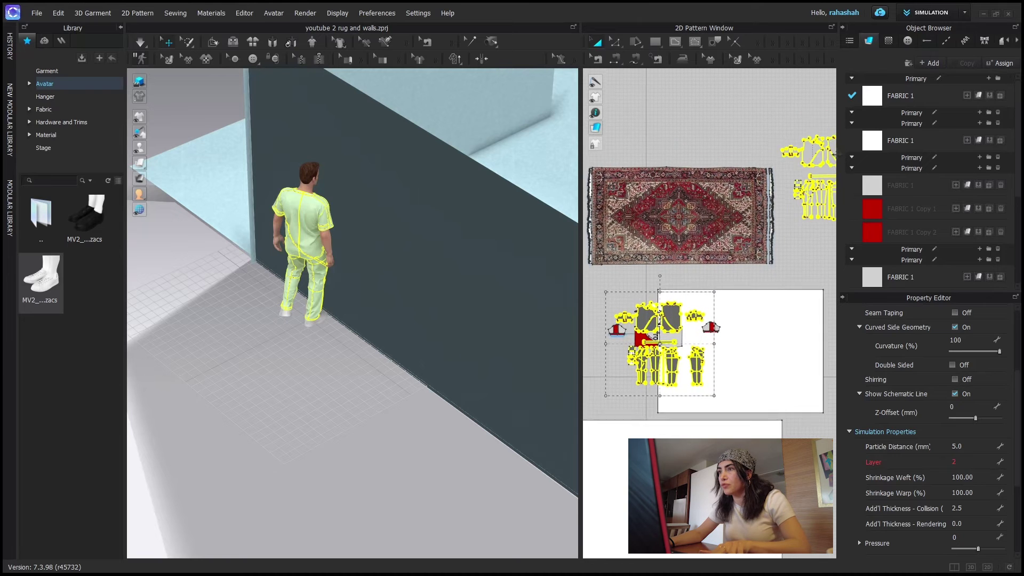
drag(836, 154, 837, 158)
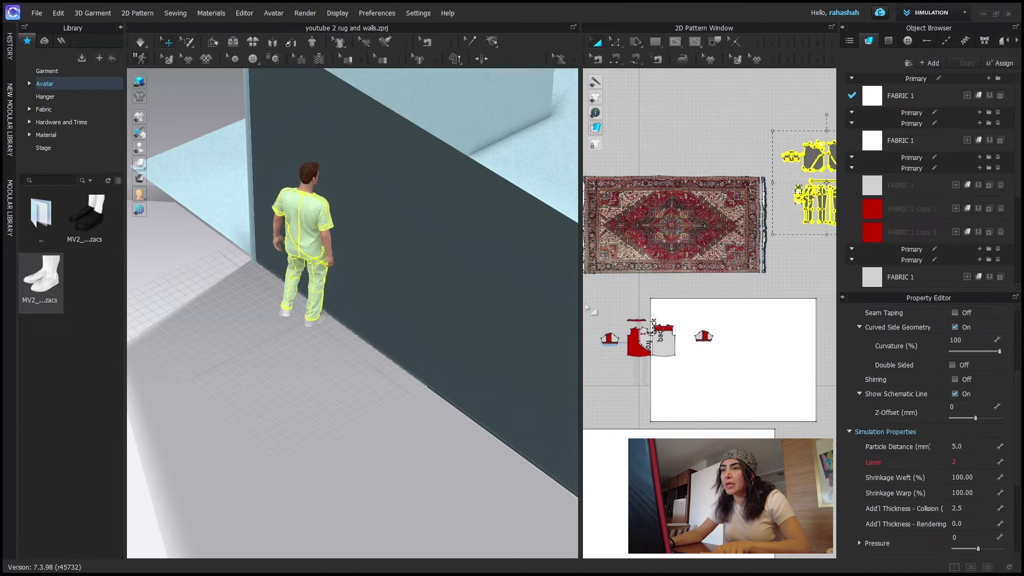
Step: Move the hanging shirt's 2D patterns above the rug pattern, and select all uniform patterns together with the avatar
drag(585, 305, 639, 379)
drag(721, 383, 722, 384)
key(ctrl+c)
key(ctrl+v)
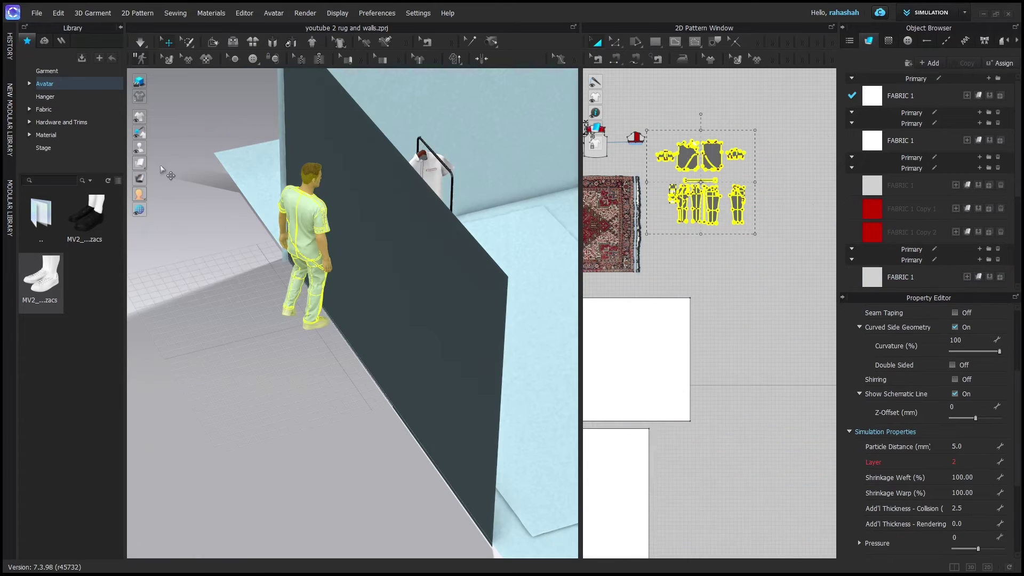
right_drag(181, 190, 159, 167)
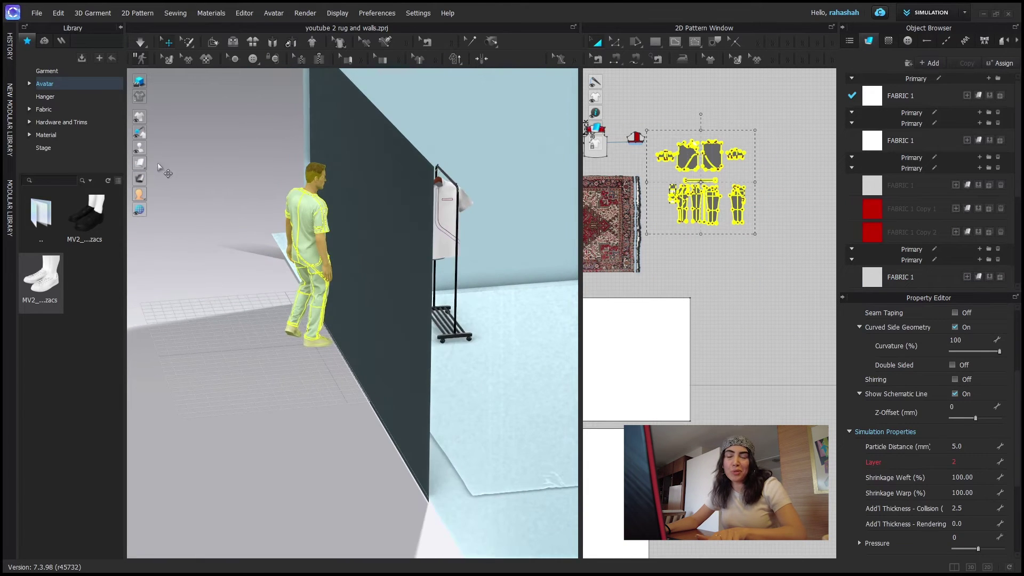
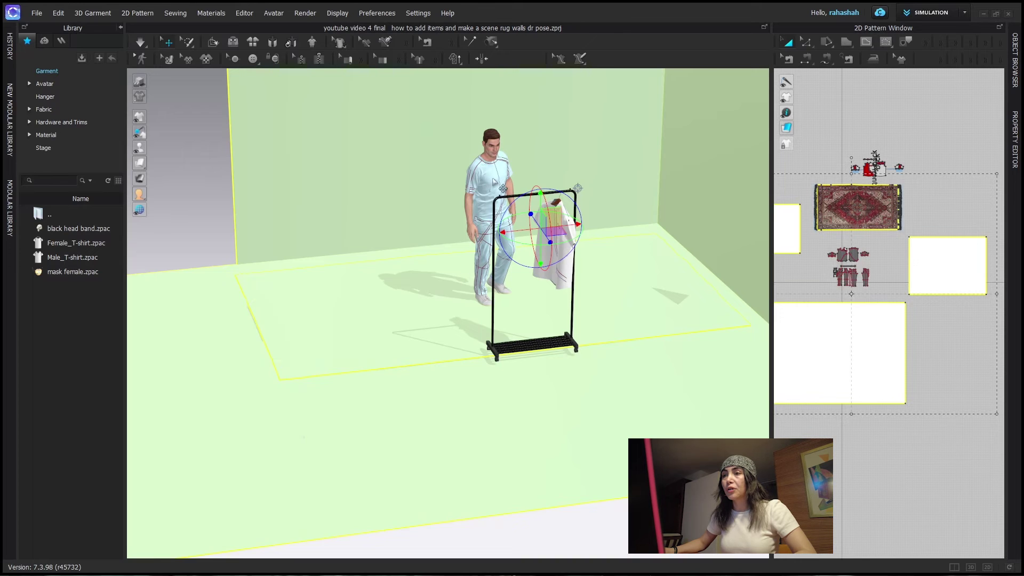
Step: Display the avatar's IK joints and pick the pelvis joint of the uniformed avatar
mouse_move(142, 148)
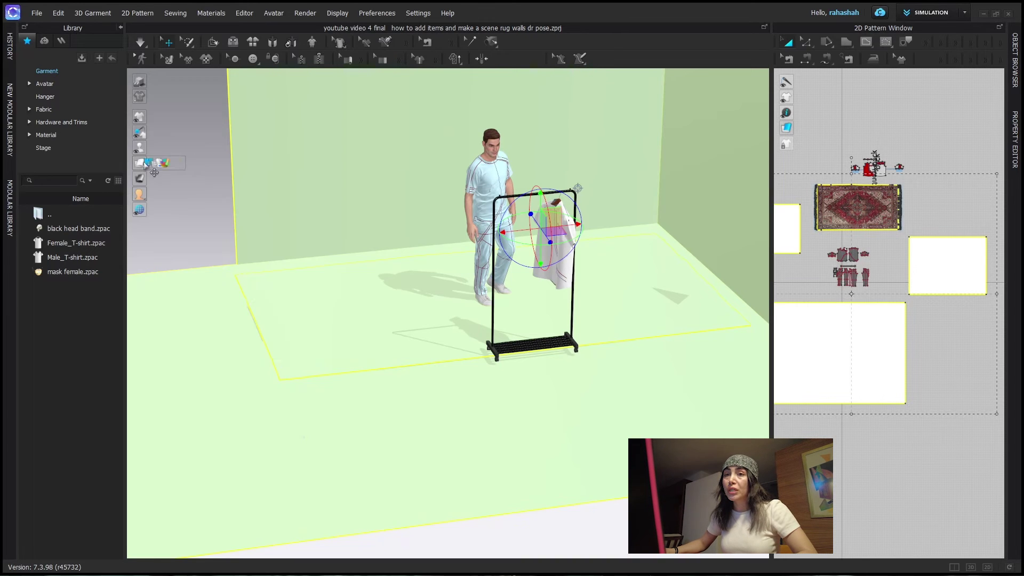
click(203, 149)
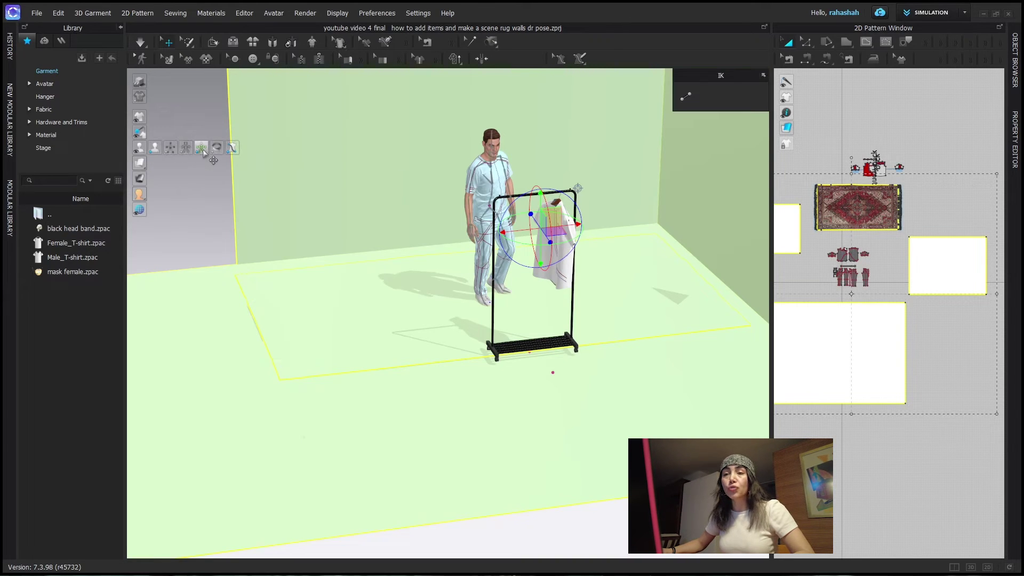
scroll(512, 176, up, 2)
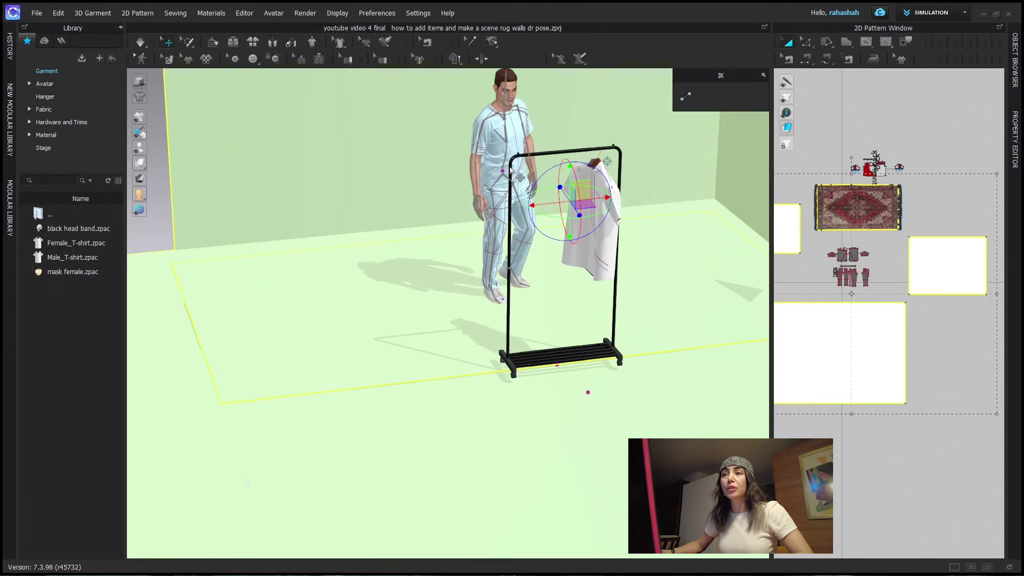
click(511, 182)
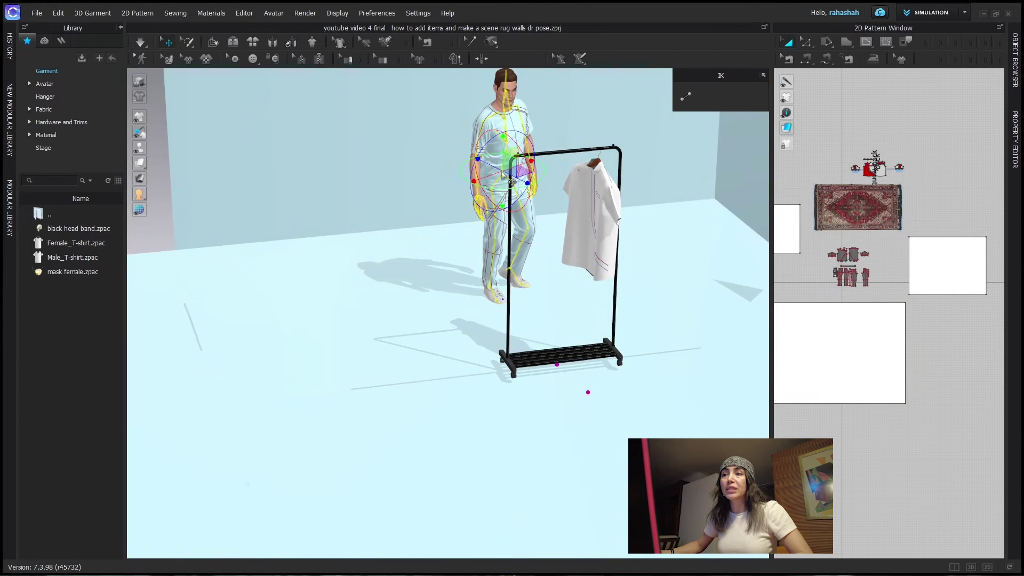
scroll(509, 165, up, 3)
middle_drag(528, 139, 416, 294)
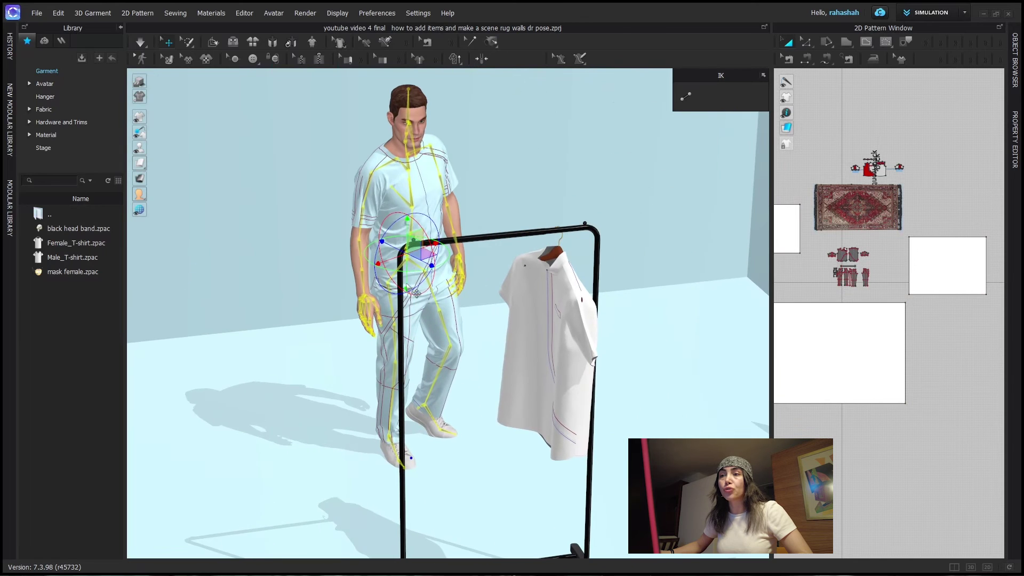
Step: Select the avatar's whole skeleton from the pelvis joint together with all of the uniform's 2D patterns
click(507, 183)
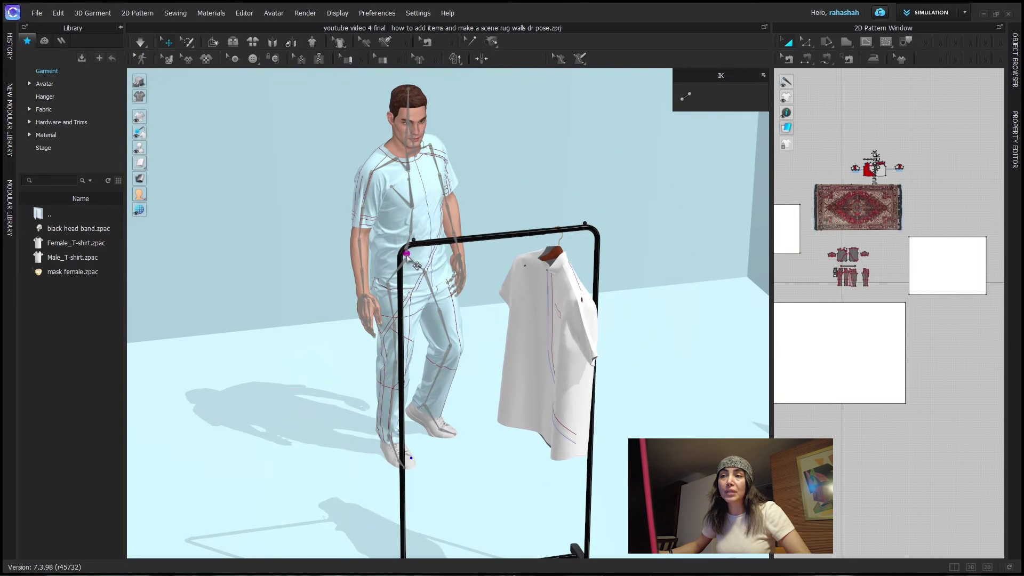
right_drag(419, 265, 370, 262)
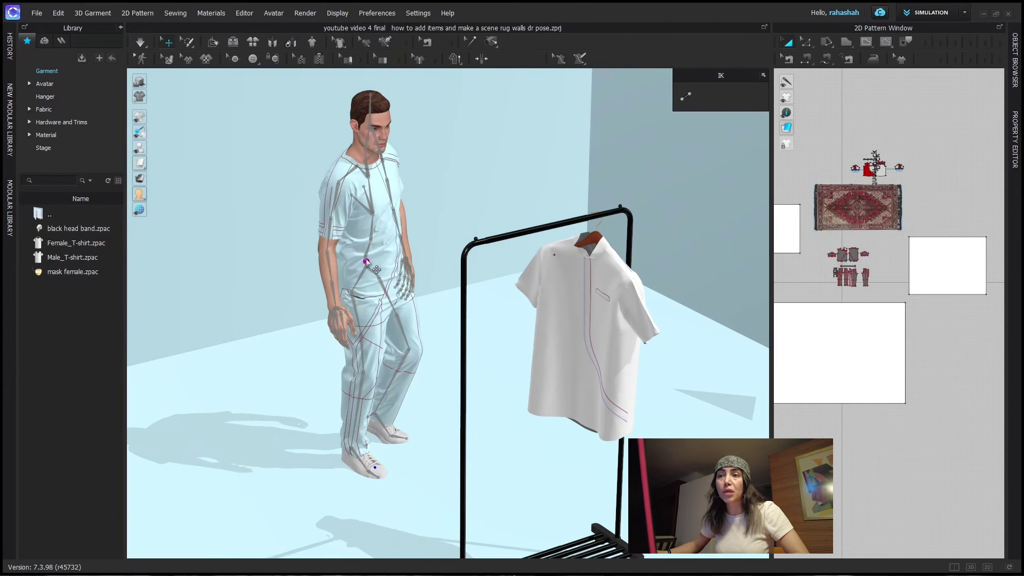
click(367, 262)
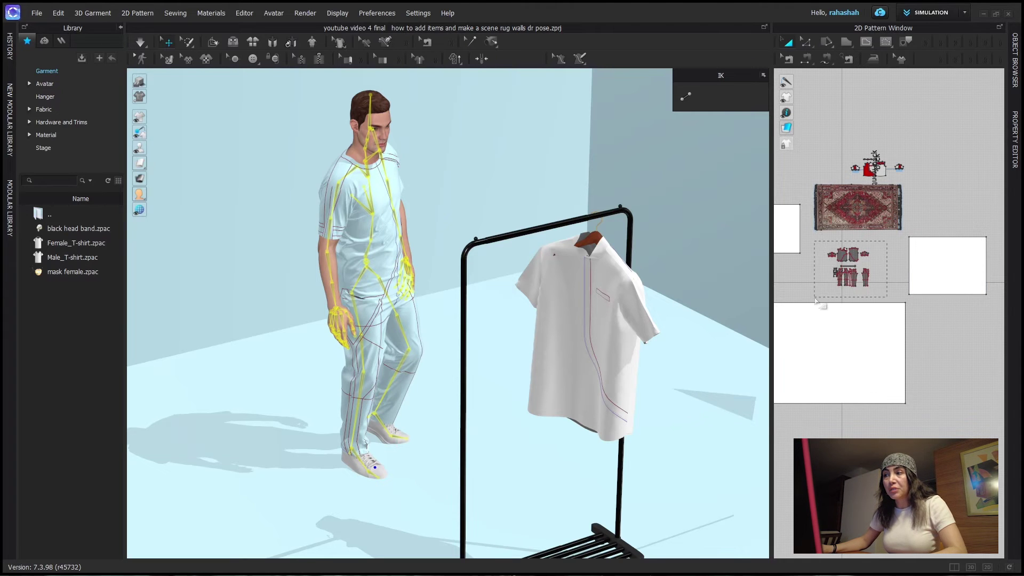
drag(815, 299, 815, 297)
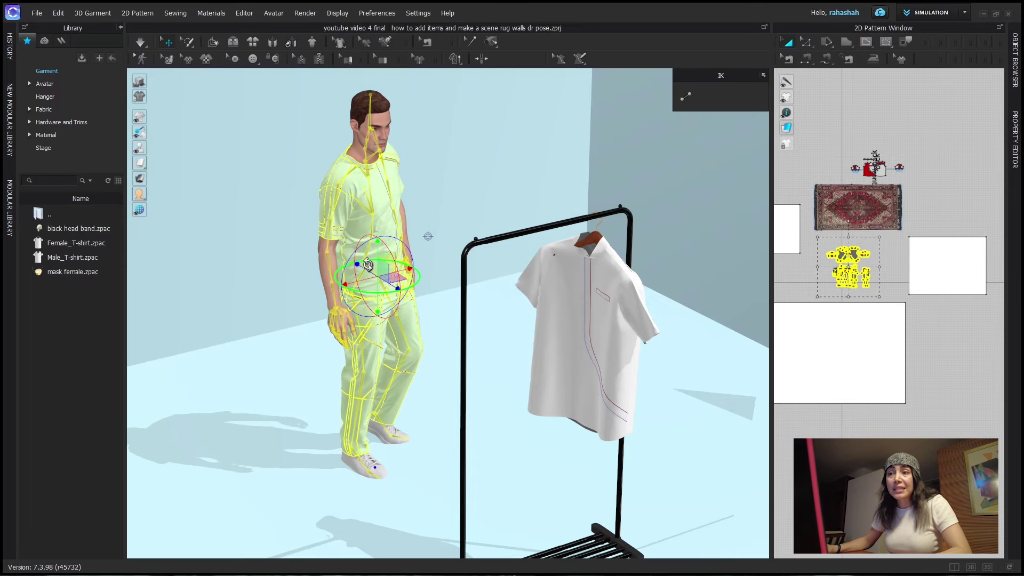
right_drag(367, 263, 461, 282)
right_drag(400, 266, 365, 263)
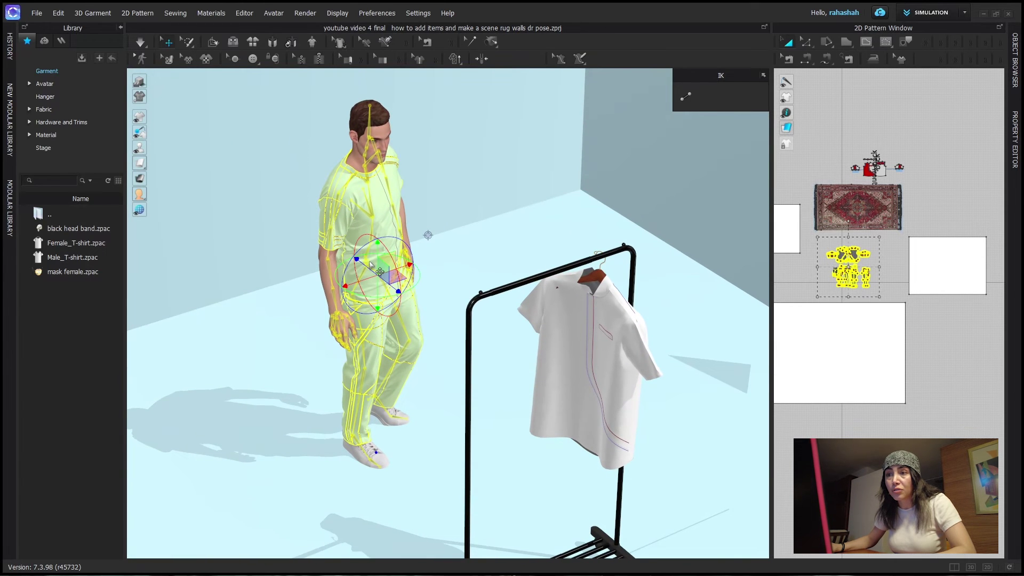
click(368, 264)
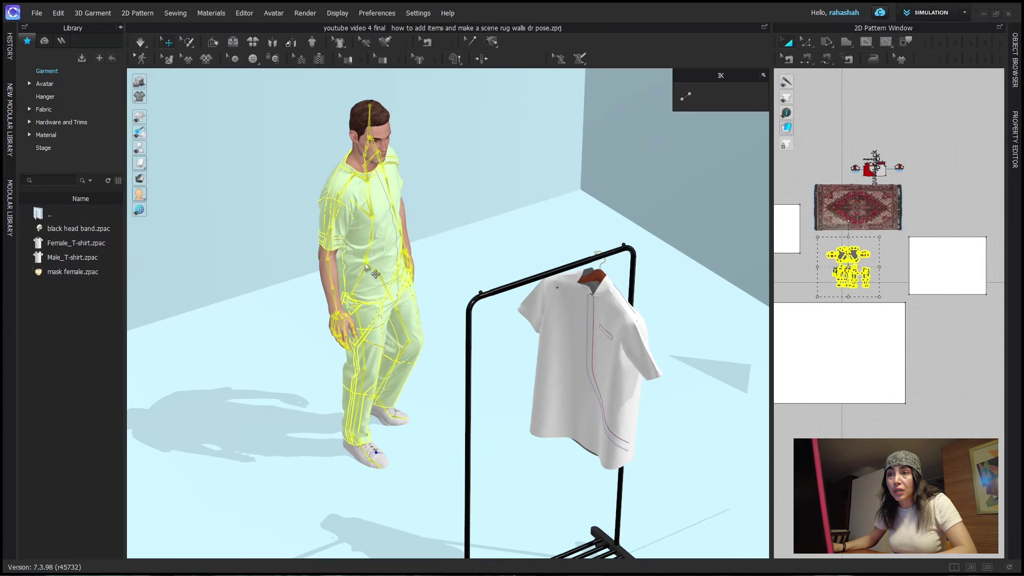
click(367, 264)
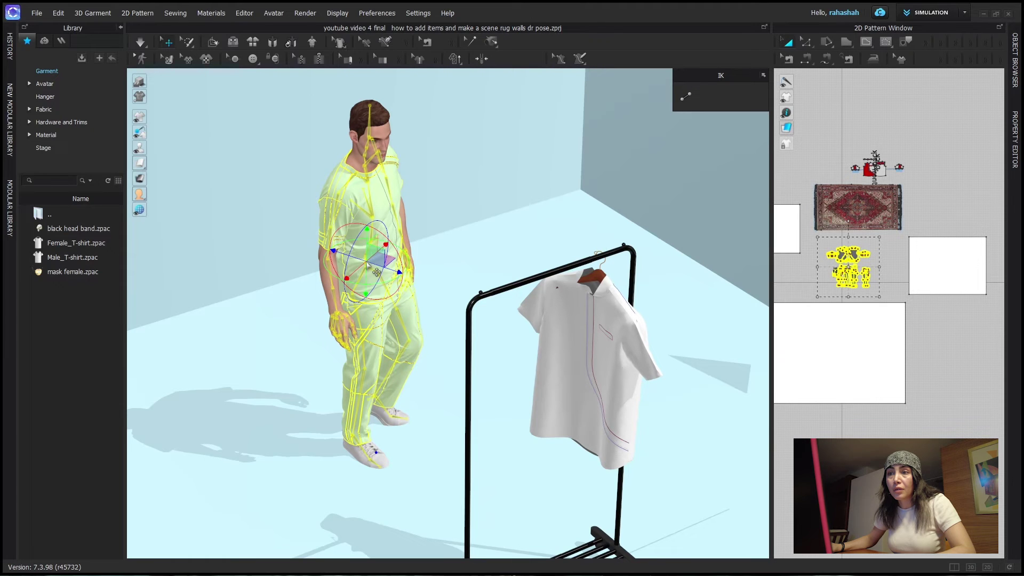
Step: Move the avatar with its uniform beside the shirt rack and adjust its height so the shoes rest on the floor
drag(363, 265, 255, 338)
right_drag(273, 338, 356, 287)
right_drag(432, 299, 251, 283)
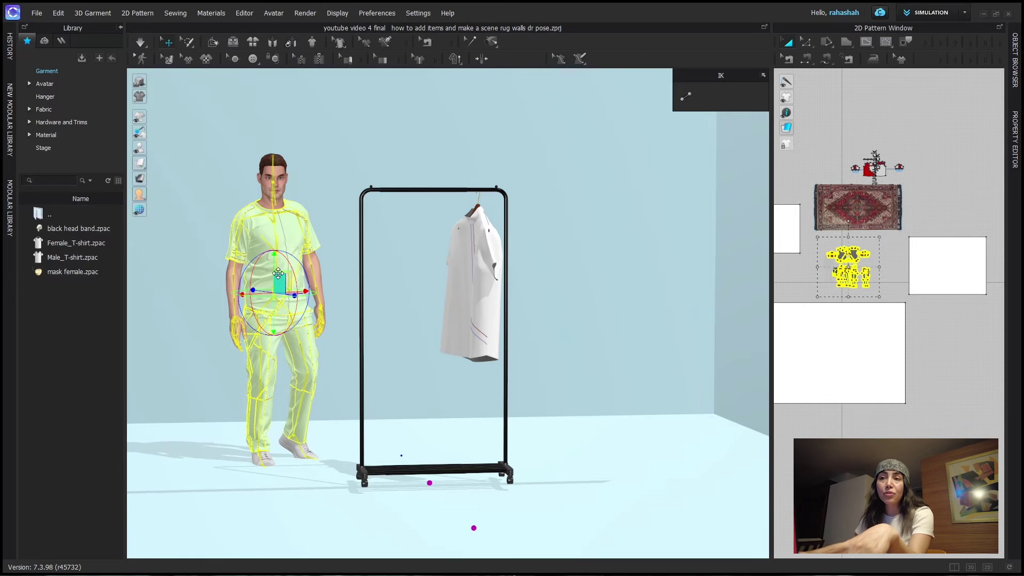
drag(275, 260, 275, 255)
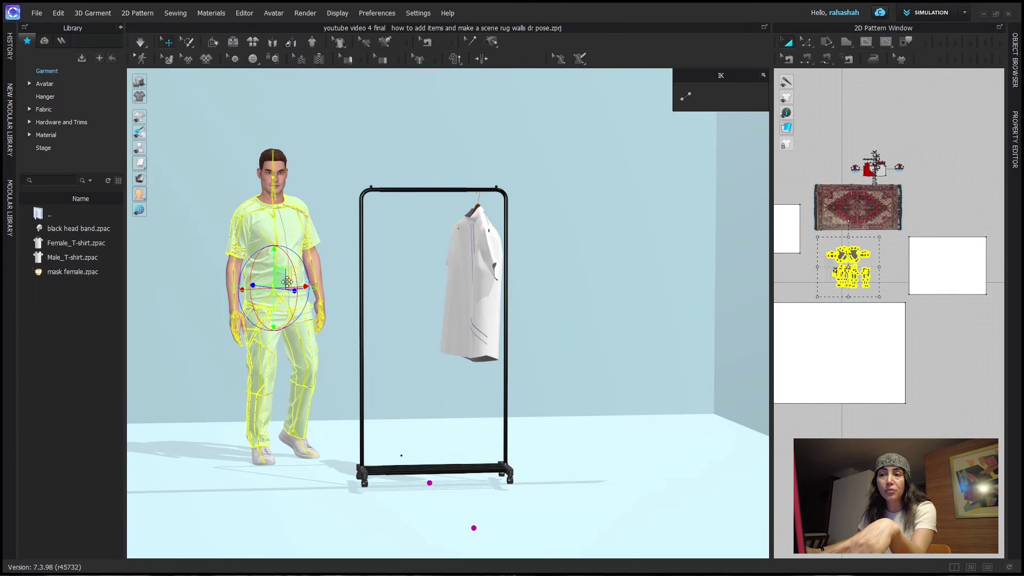
right_drag(287, 281, 310, 353)
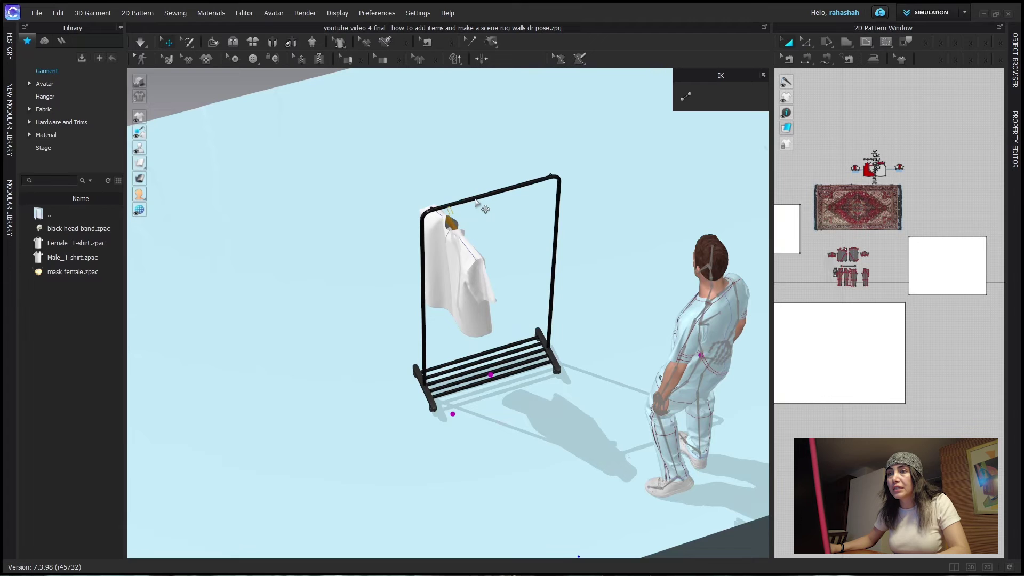
Step: Select the whole clothes rack together with the hanging shirt's 2D patterns
right_click(475, 199)
click(497, 206)
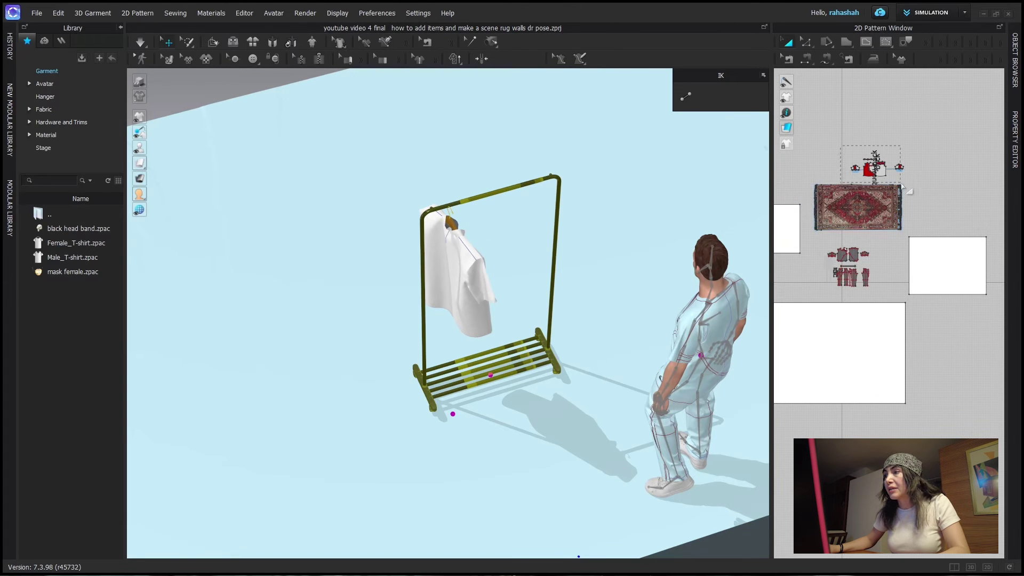
drag(841, 146, 922, 183)
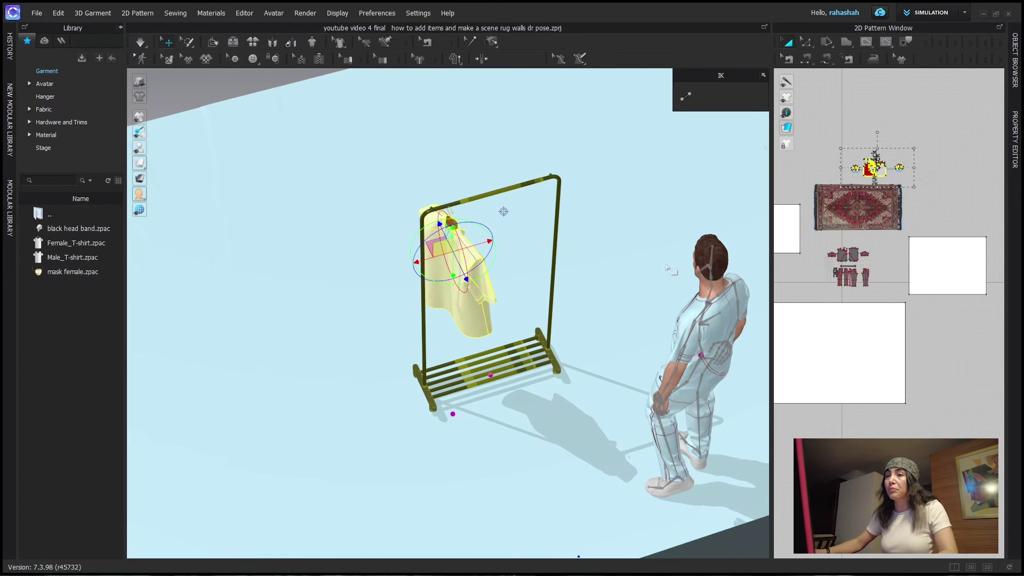
right_drag(522, 282, 638, 279)
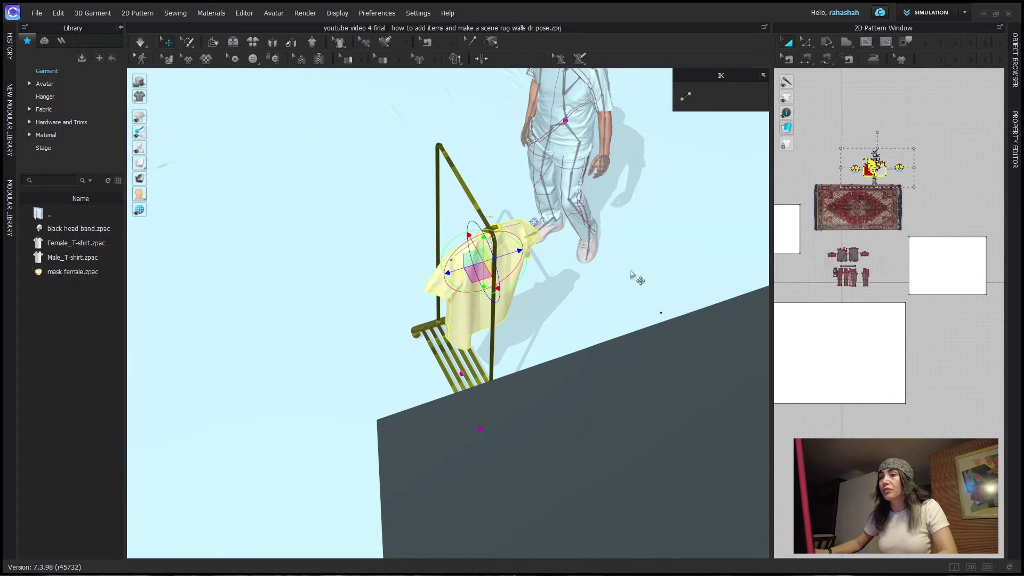
Step: Move the rack together with its hanging shirt farther from the avatar, leaving open floor between them
drag(516, 260, 742, 205)
right_drag(662, 272, 789, 220)
right_drag(256, 224, 437, 293)
drag(280, 293, 193, 304)
right_drag(285, 294, 139, 271)
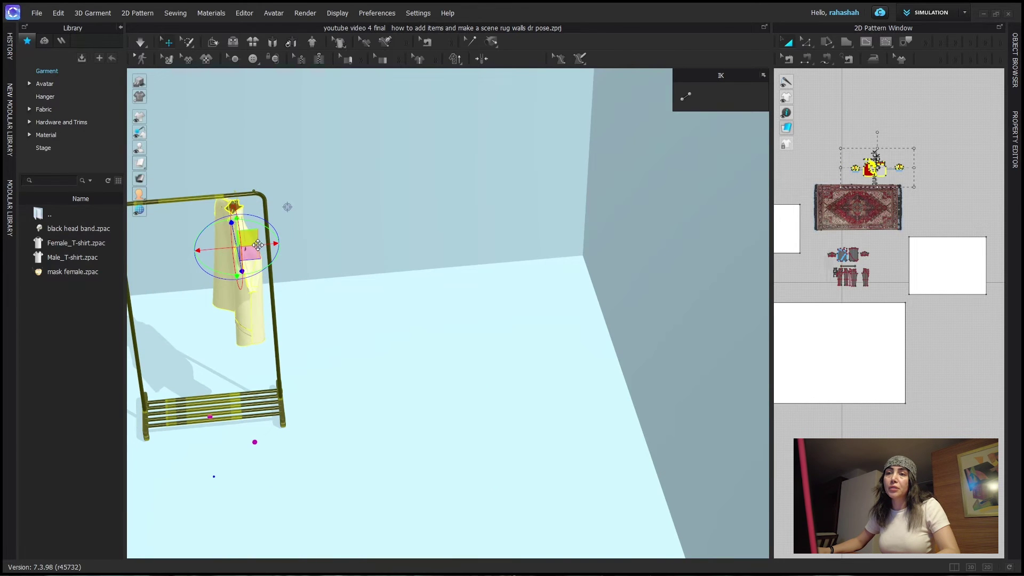
drag(265, 245, 350, 236)
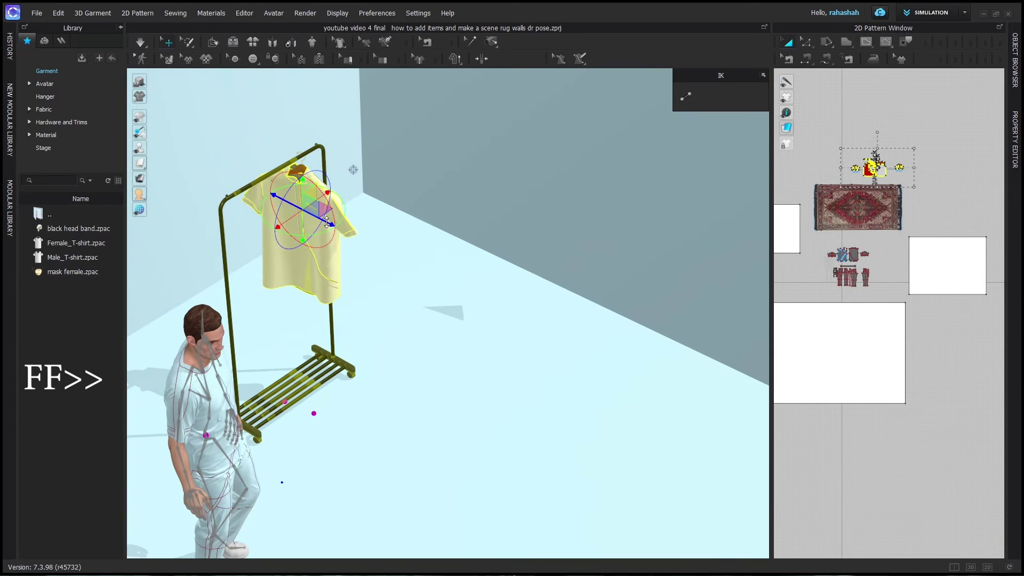
drag(326, 222, 281, 198)
right_drag(366, 251, 346, 225)
middle_drag(346, 224, 593, 237)
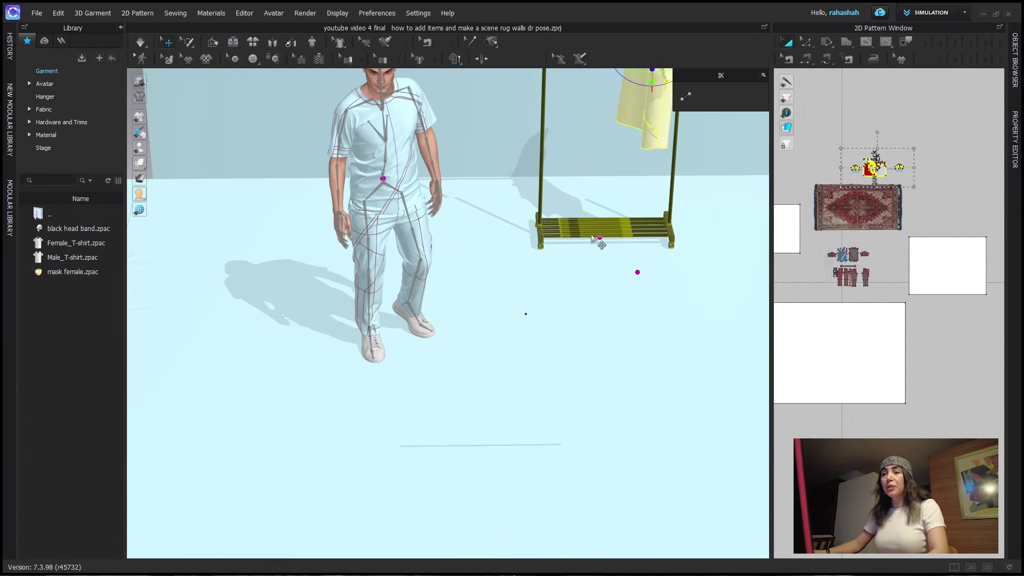
Step: Show the scene from the front, open the Render window, and check the image orientation options while keeping Landscape
key(2)
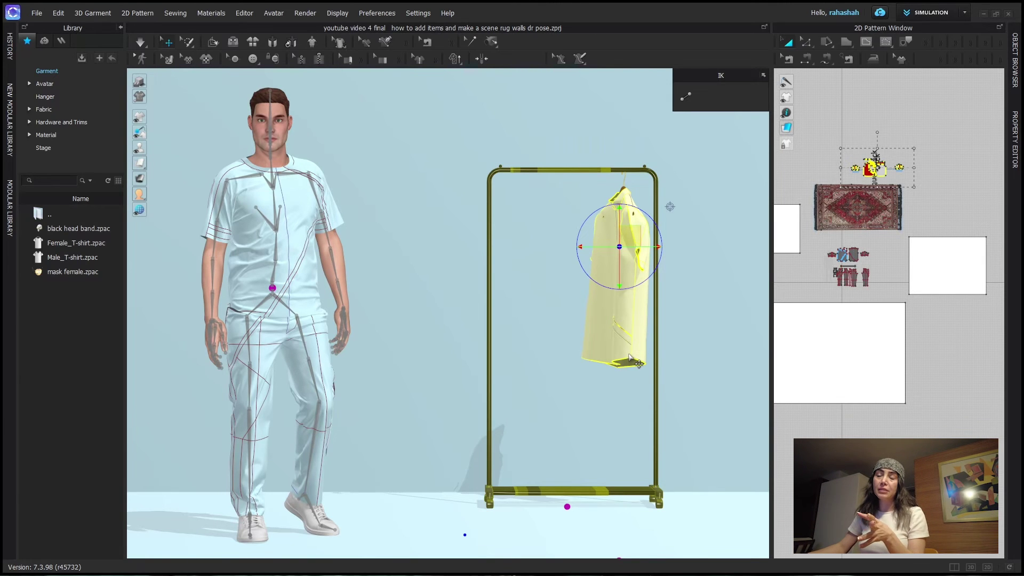
click(305, 13)
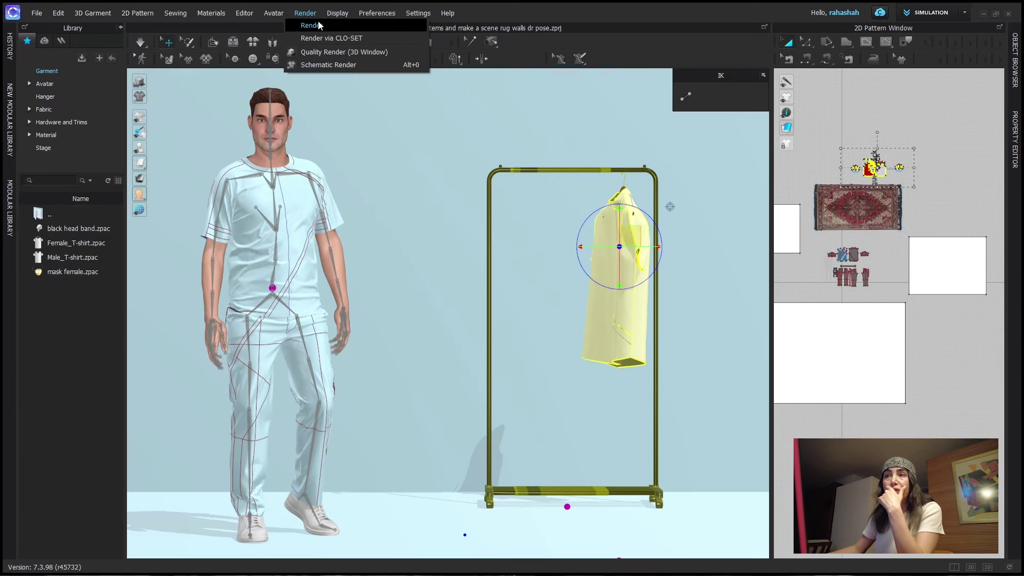
click(320, 29)
click(978, 51)
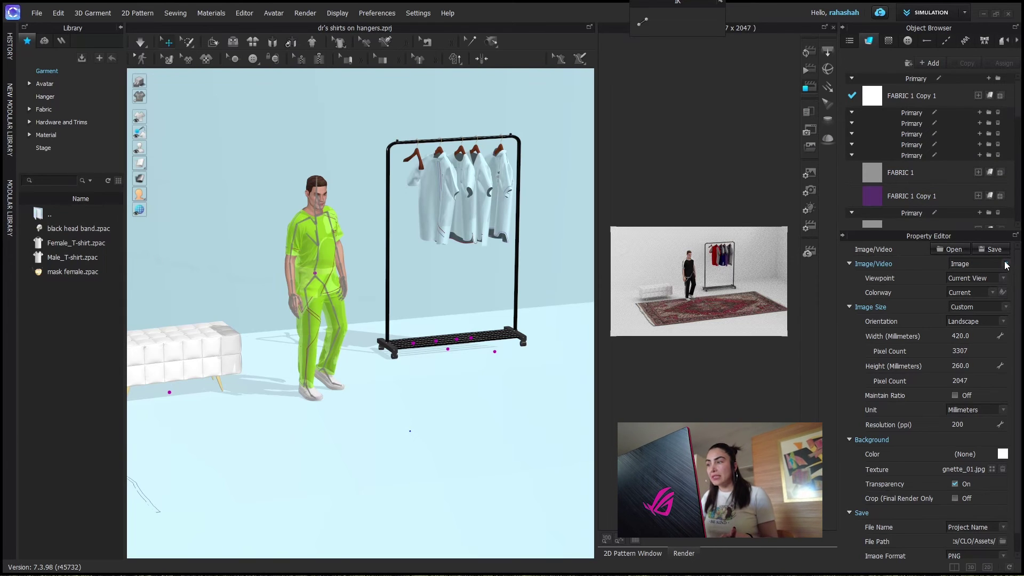
click(1004, 322)
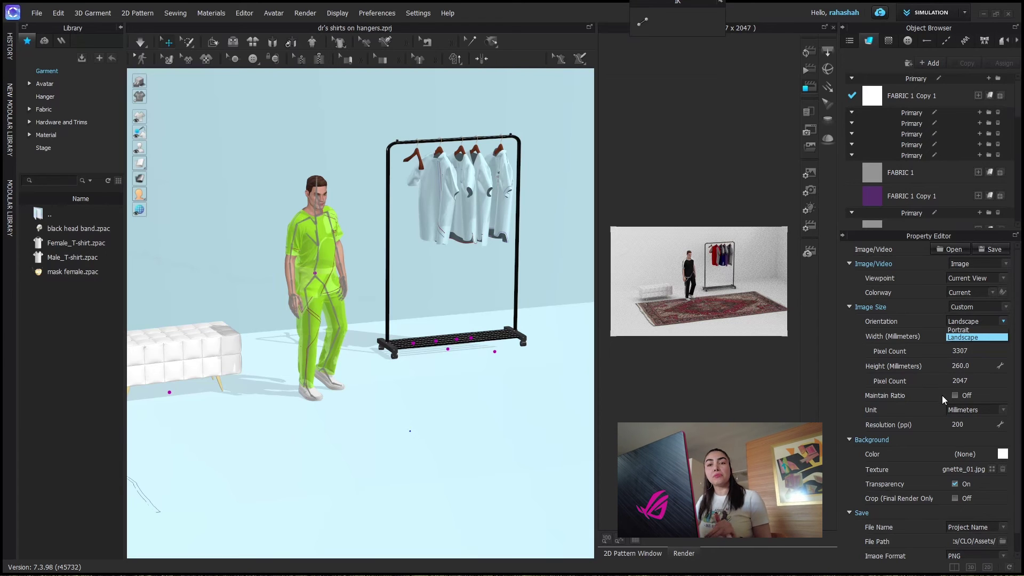
click(809, 415)
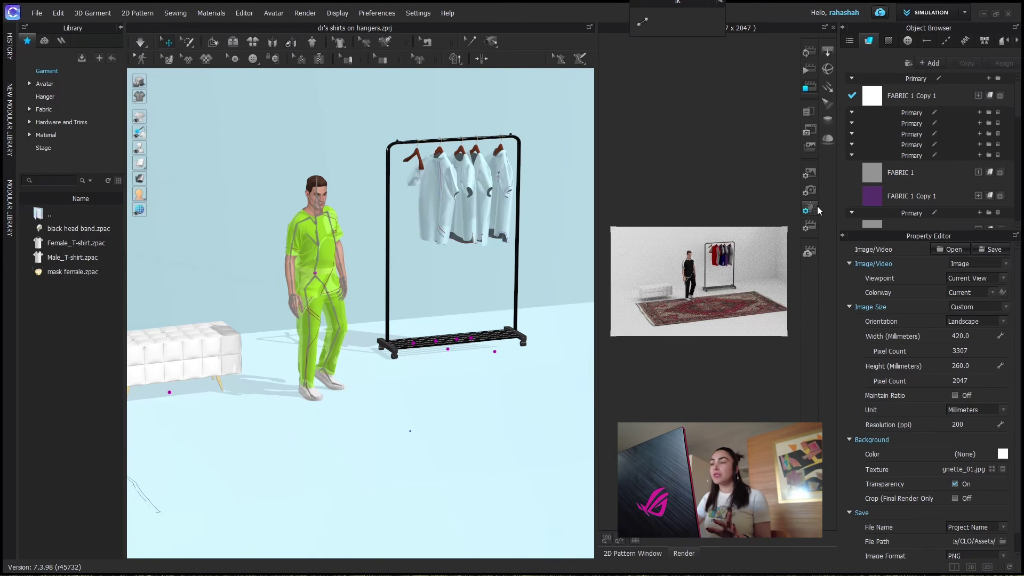
Step: Set the render finish conditions to a noise threshold of 0.001 and a maximum render time of 30 minutes
click(812, 226)
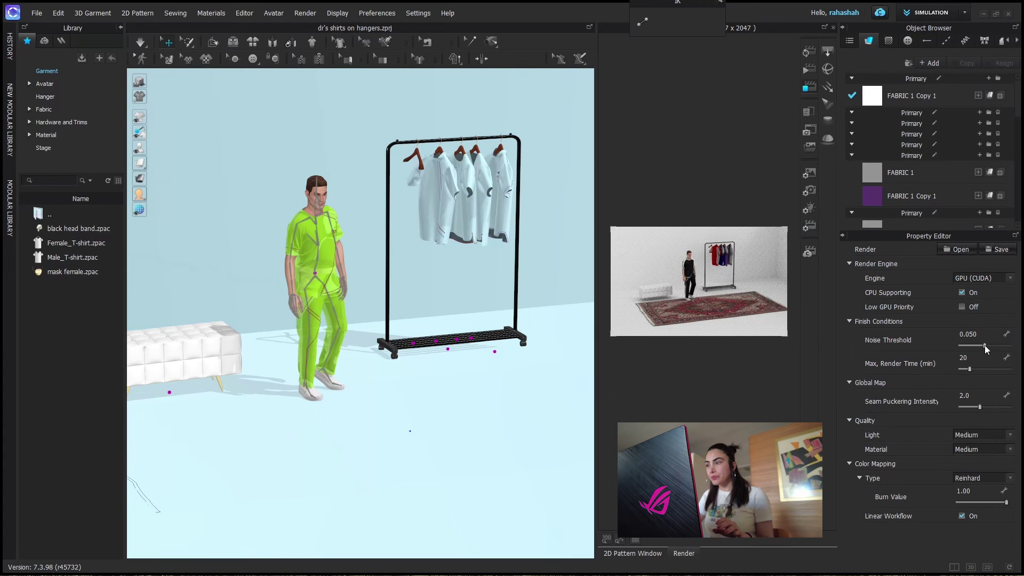
drag(985, 344, 978, 344)
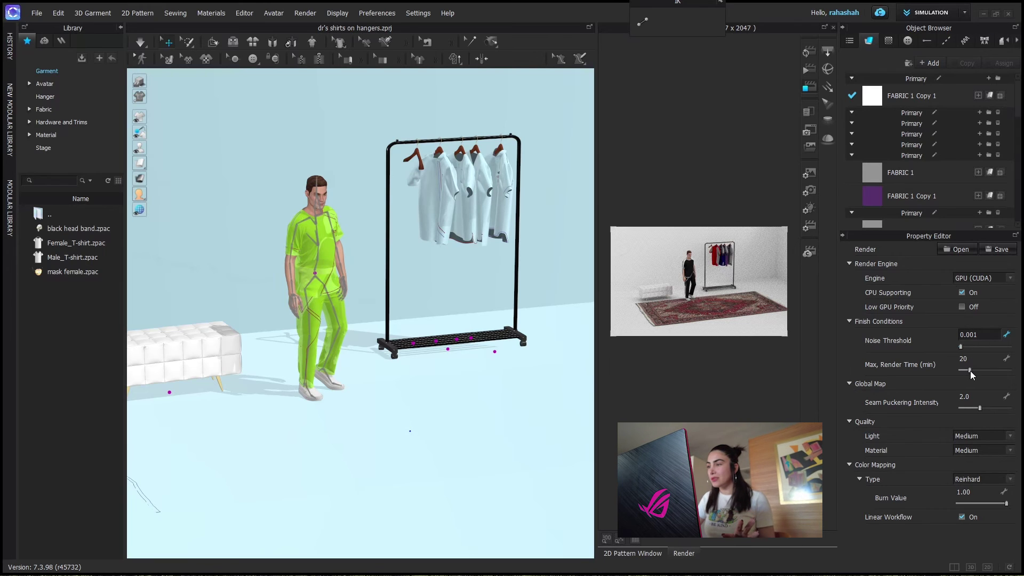
click(970, 358)
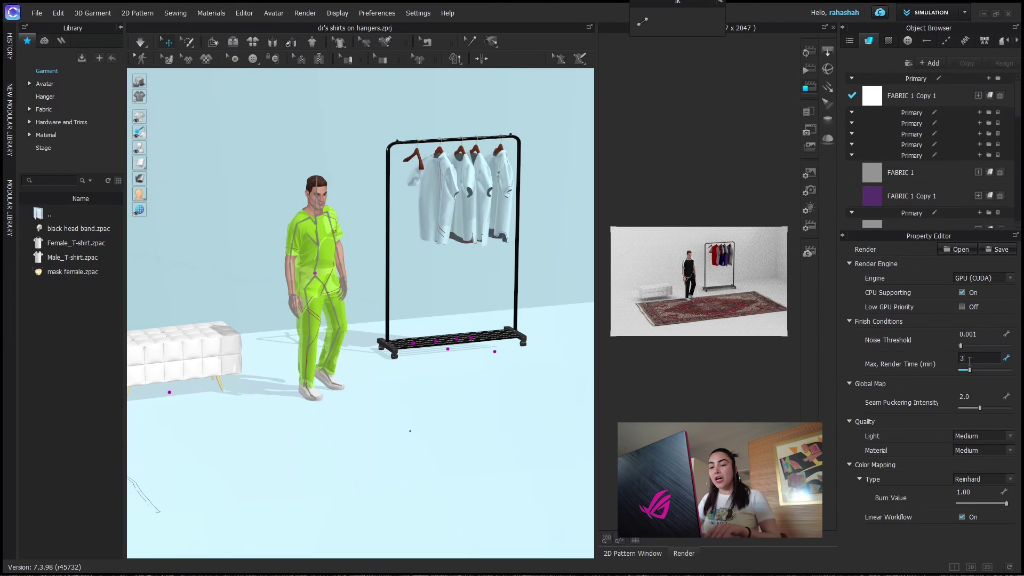
key(Return)
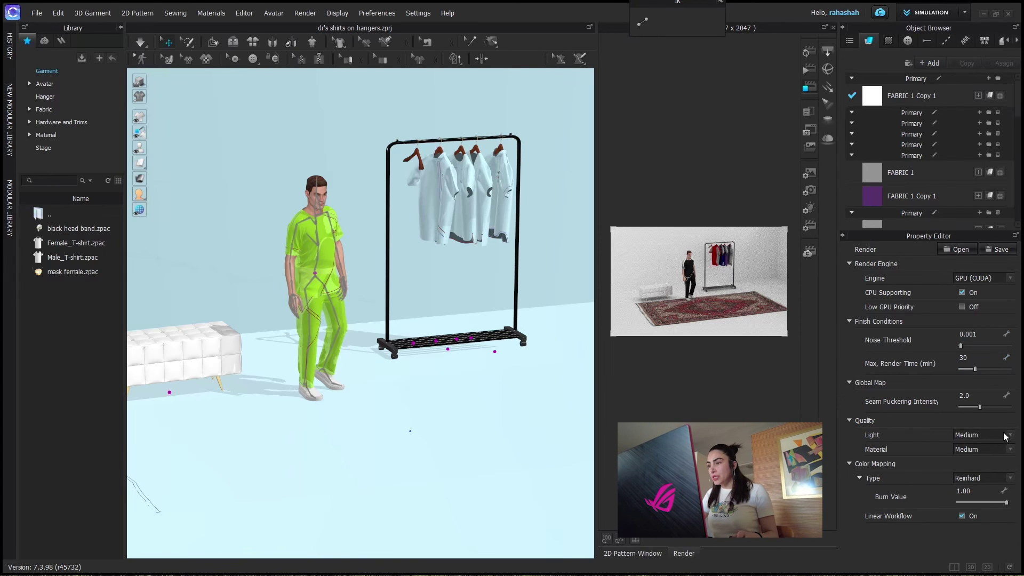
Step: Set both the light and material render quality to High
click(989, 435)
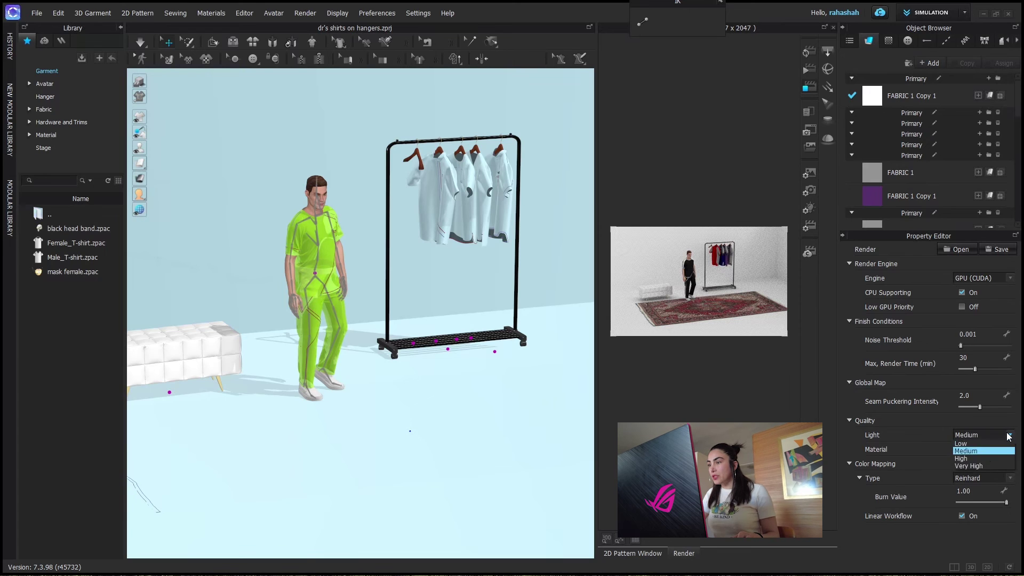
click(978, 457)
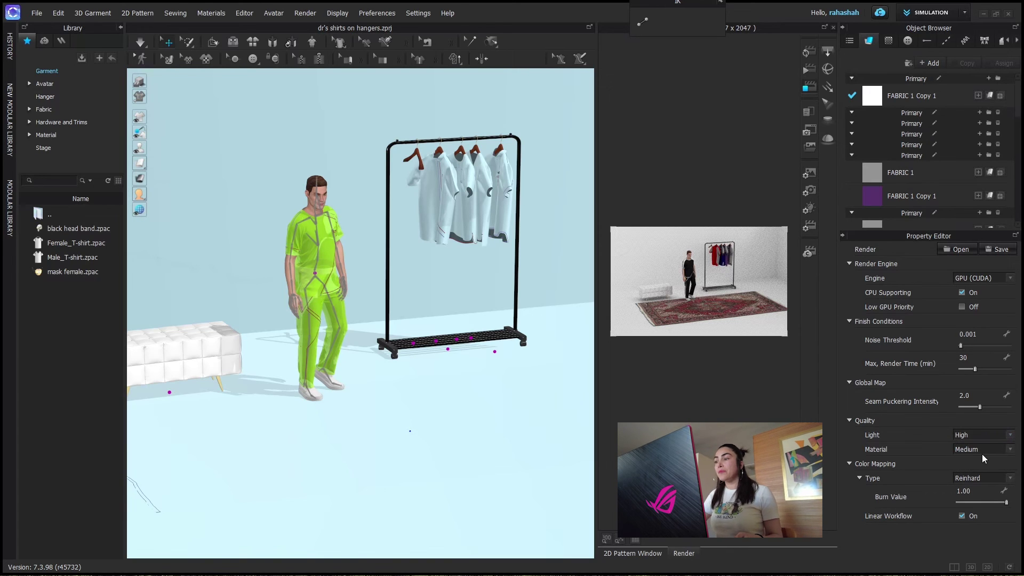
click(1012, 451)
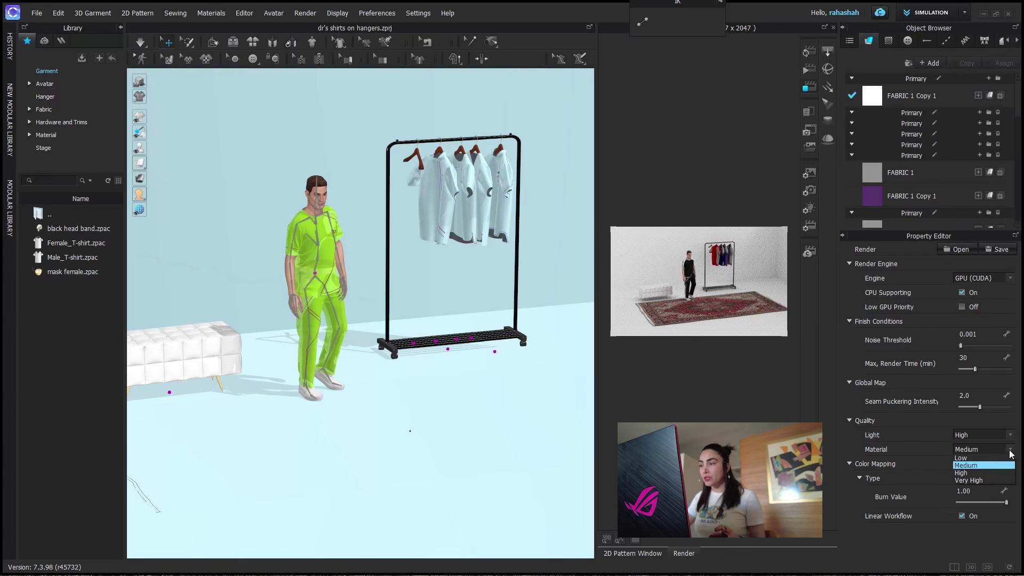
click(971, 475)
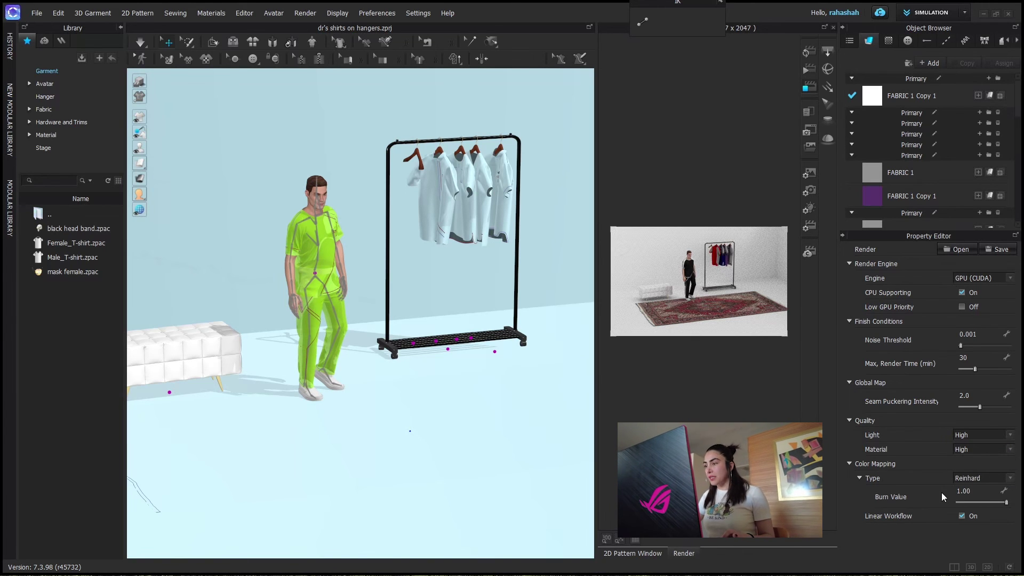
Step: Apply the Studio_HighContrast light preset and start the final image render
click(810, 210)
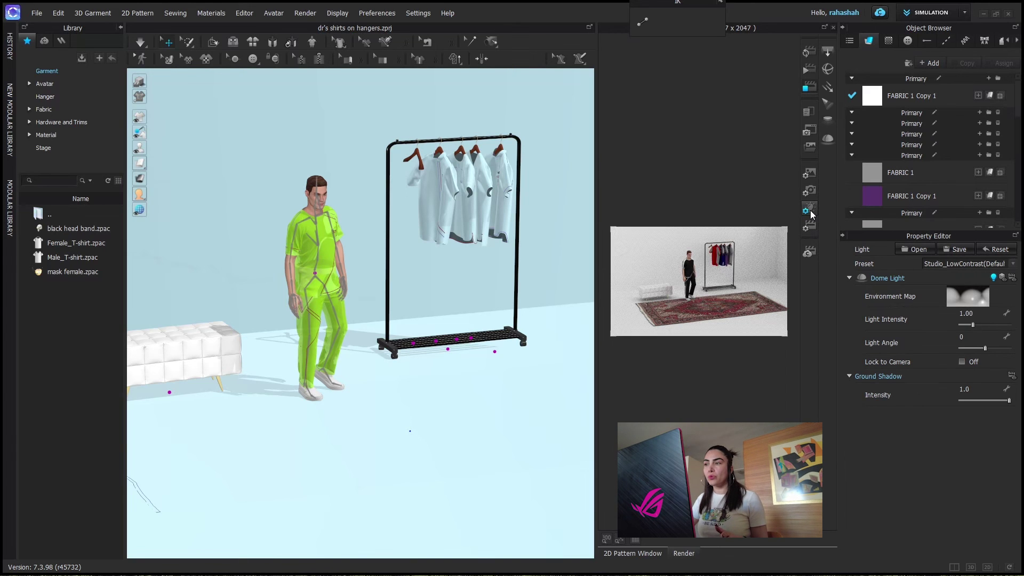
click(1013, 264)
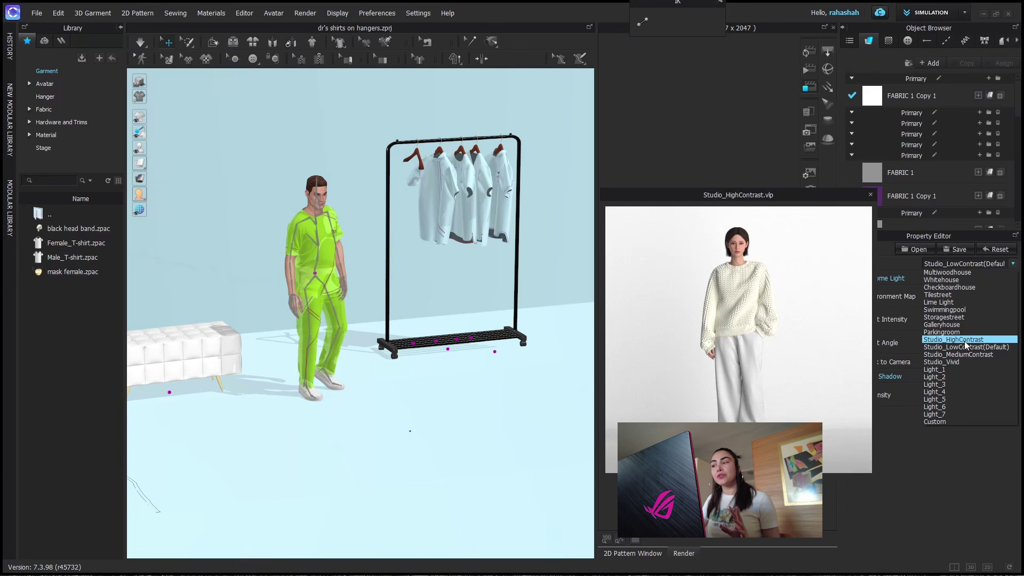
click(965, 340)
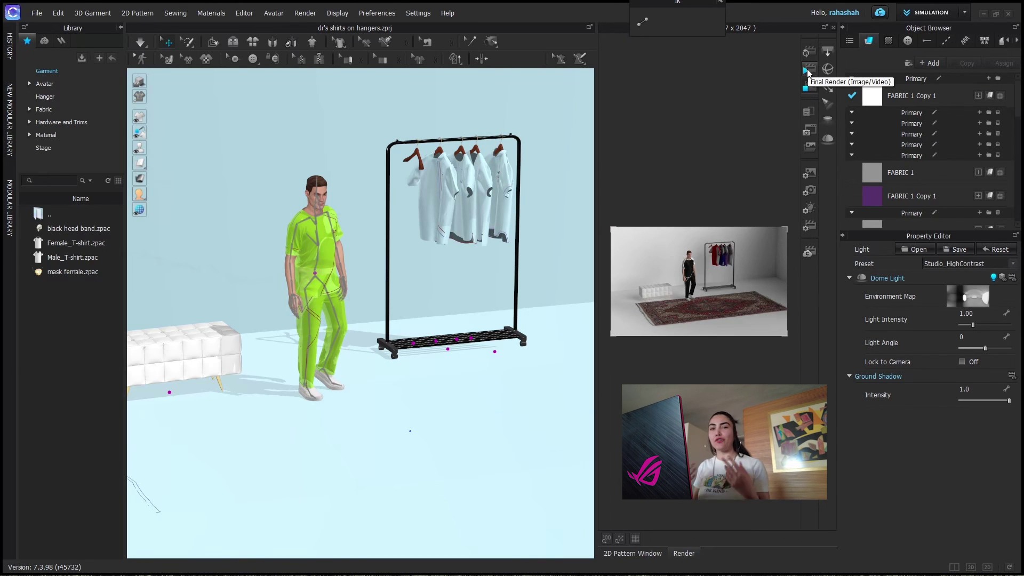
click(807, 69)
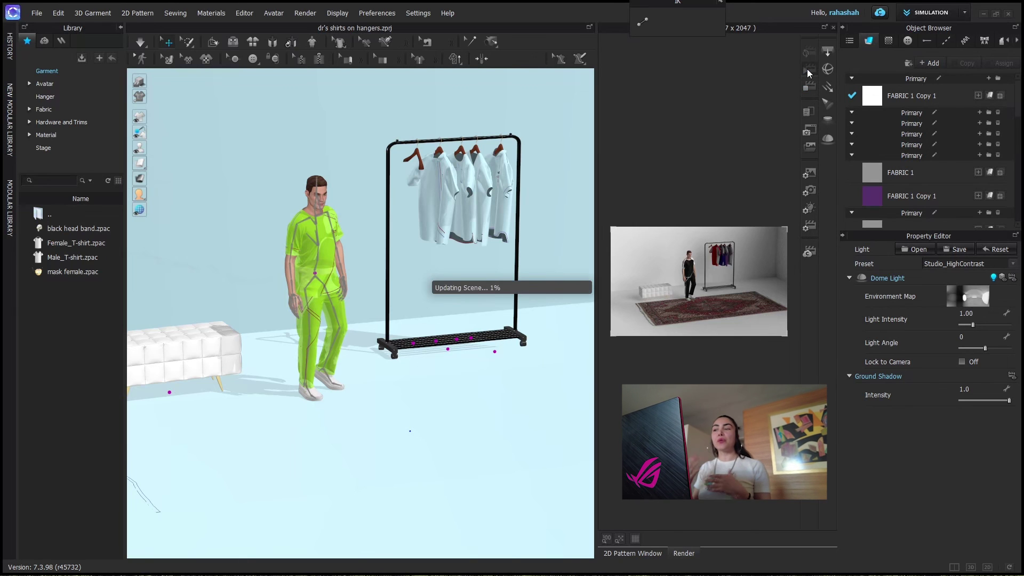